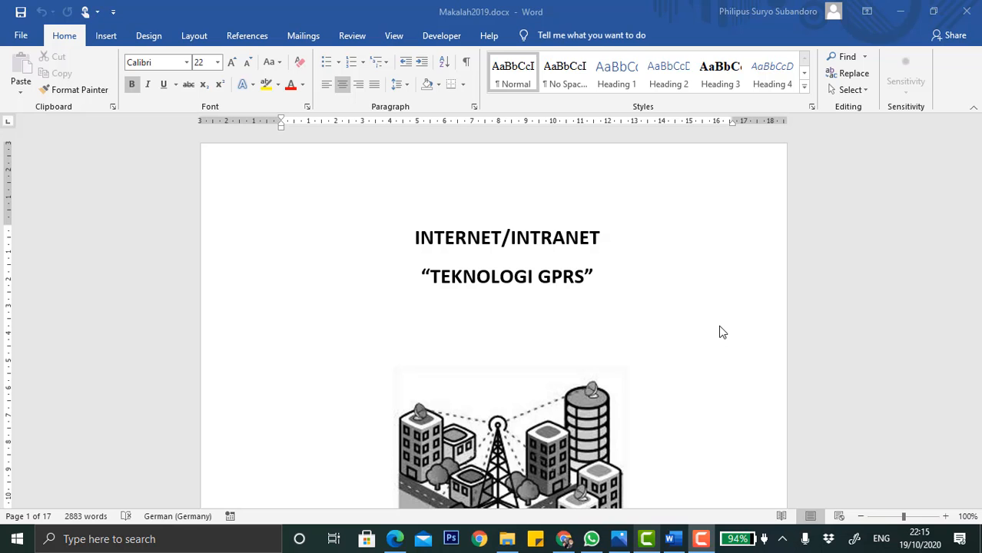
pyautogui.scroll(-4, 721, 332)
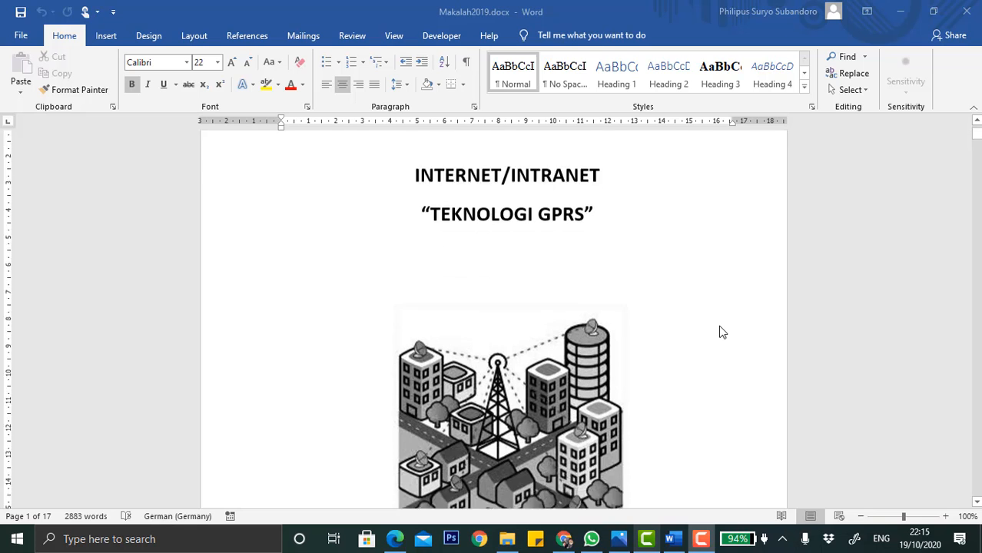
pyautogui.scroll(2, 721, 332)
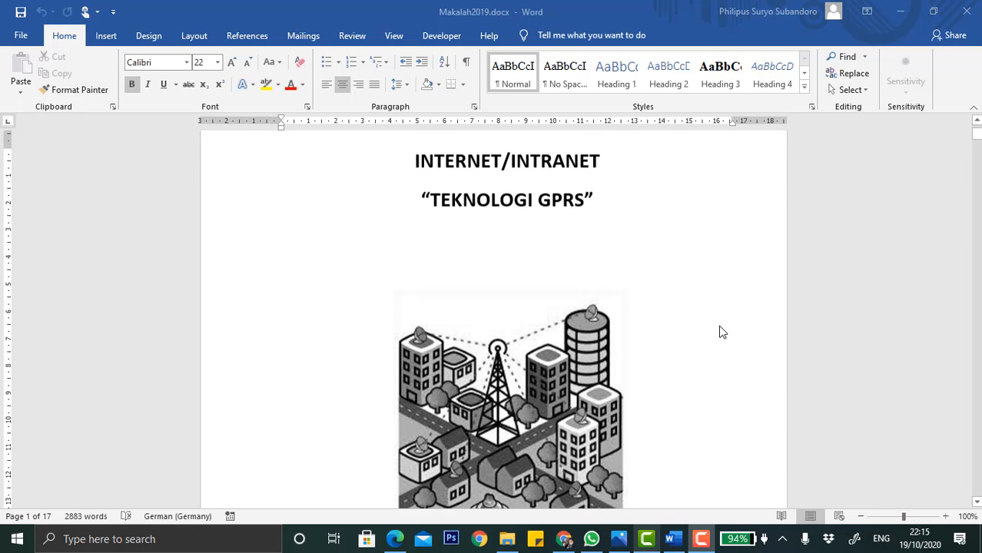
pyautogui.click(106, 36)
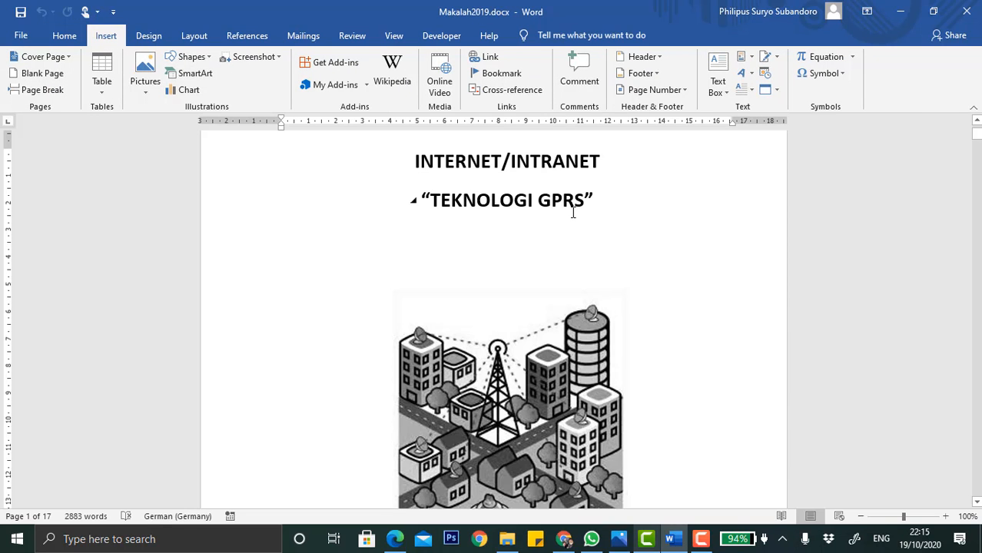
pyautogui.click(685, 91)
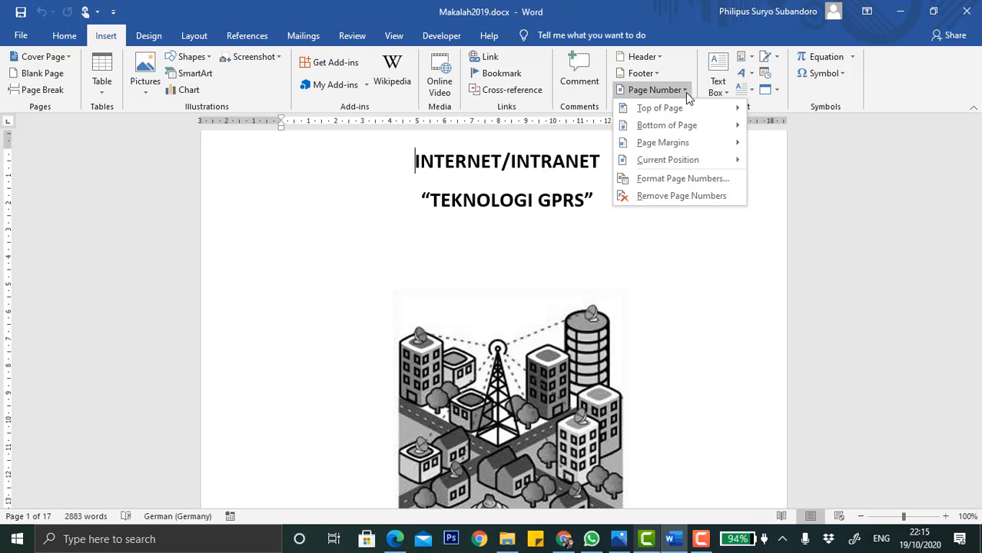
pyautogui.click(686, 91)
pyautogui.scroll(2, 665, 297)
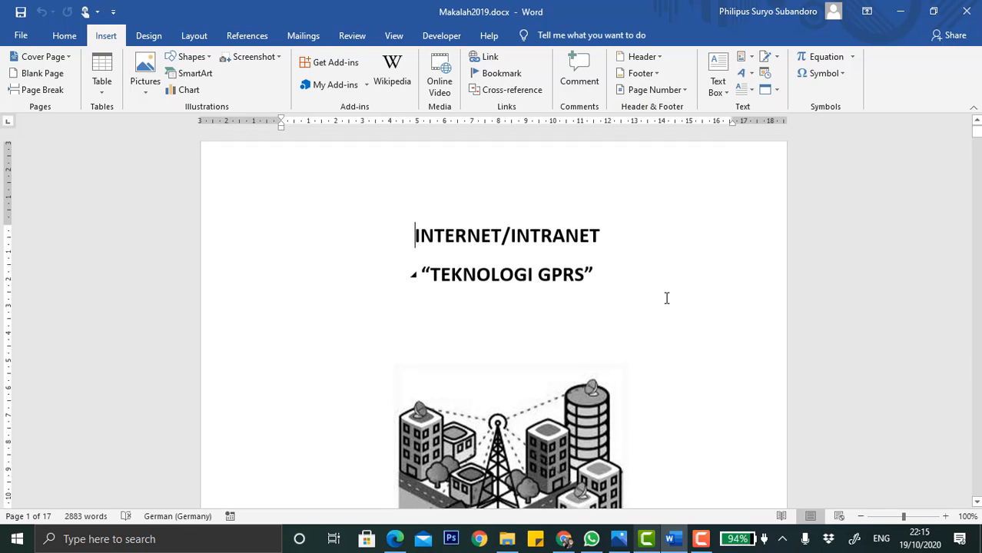
# Review the document's pages from the cover through the BAB II chapter and back to the top.
pyautogui.scroll(-7, 666, 298)
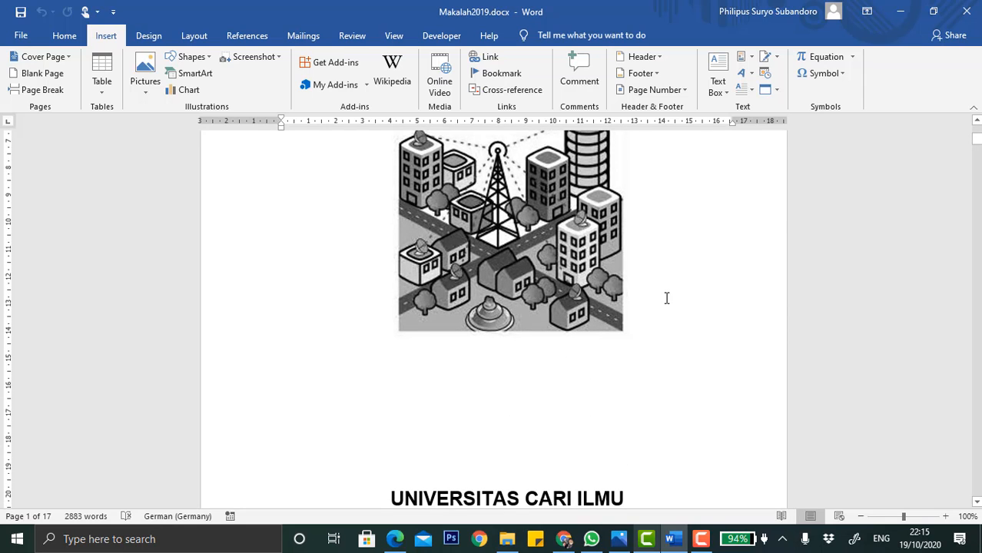
pyautogui.scroll(-8, 667, 298)
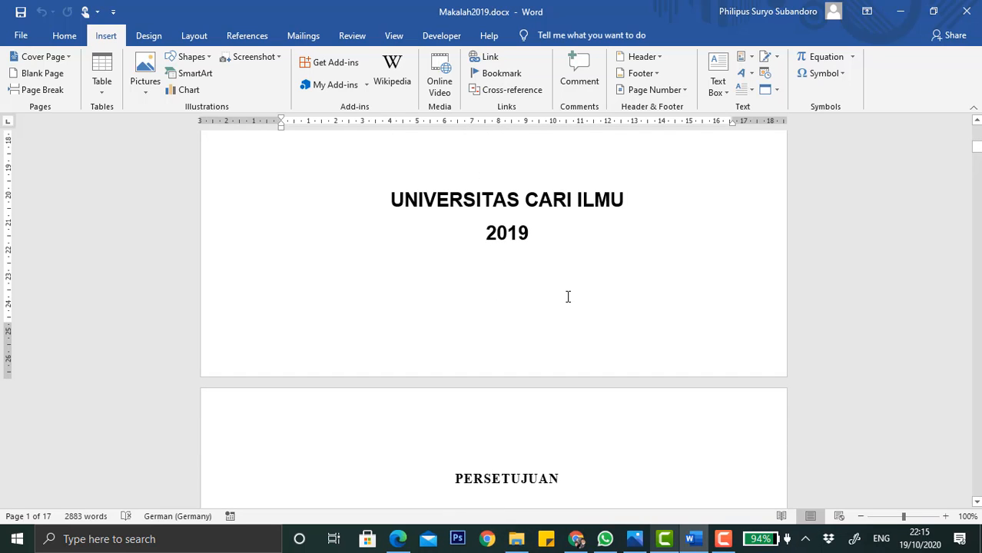
pyautogui.scroll(-13, 568, 297)
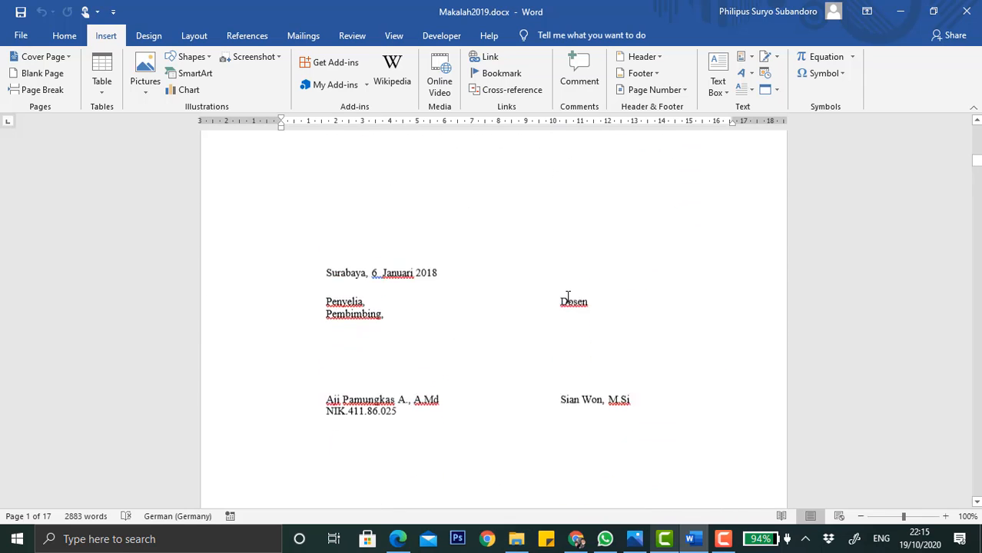
pyautogui.scroll(-7, 568, 296)
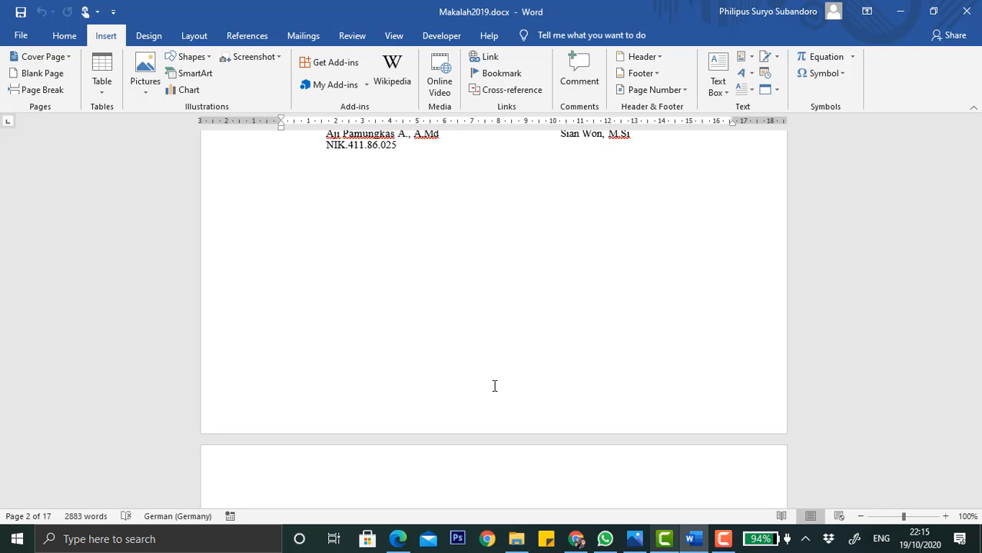
pyautogui.scroll(-15, 494, 386)
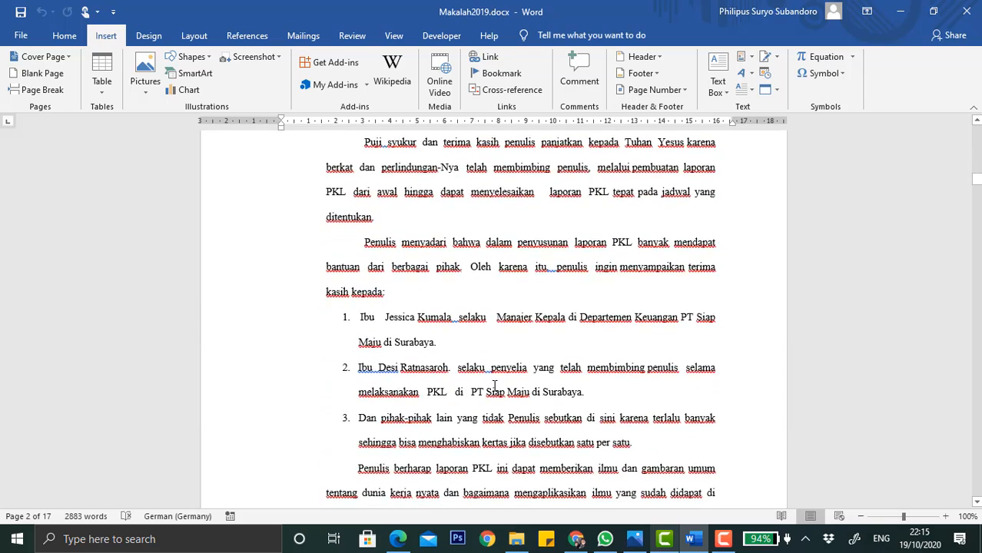
pyautogui.scroll(-15, 494, 386)
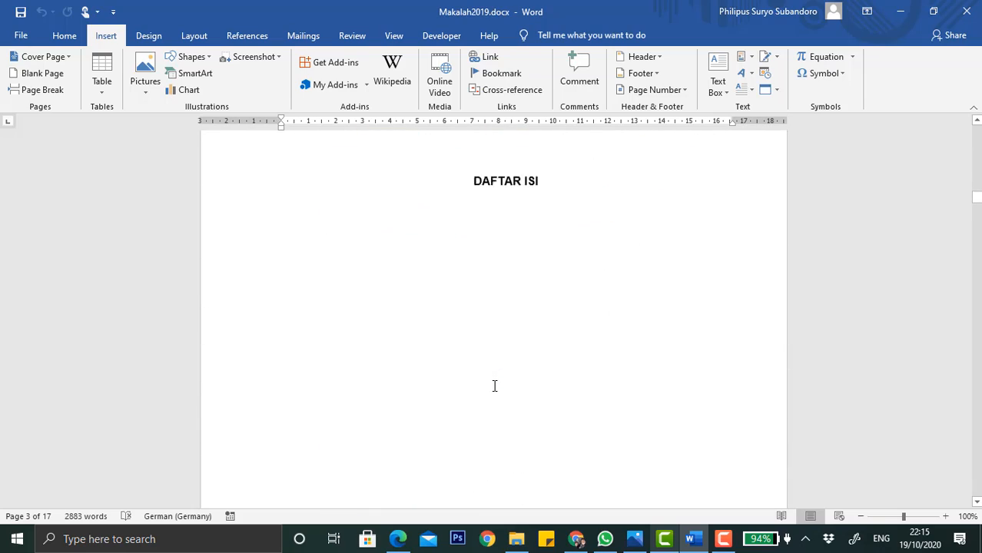
pyautogui.scroll(-15, 494, 385)
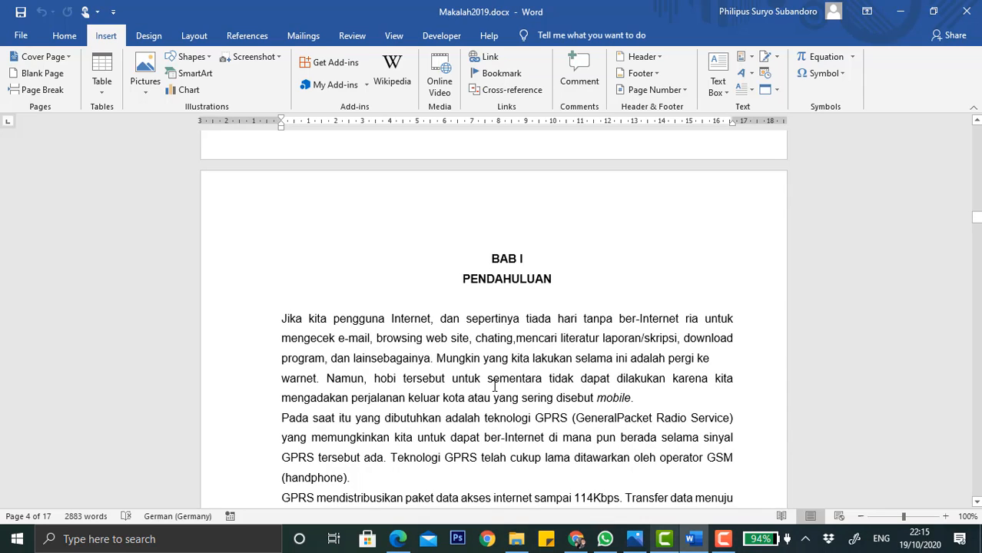
pyautogui.scroll(-15, 494, 385)
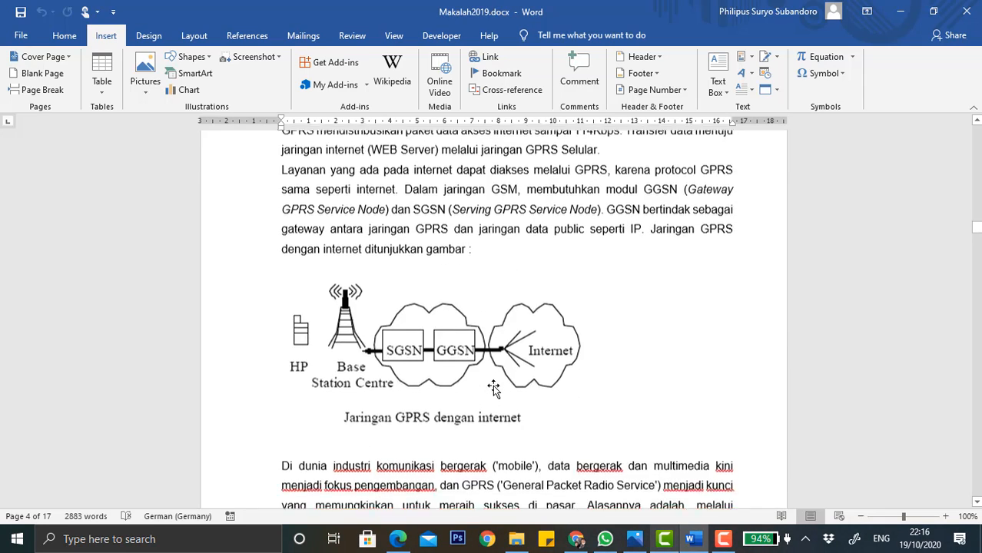
pyautogui.scroll(-2, 494, 391)
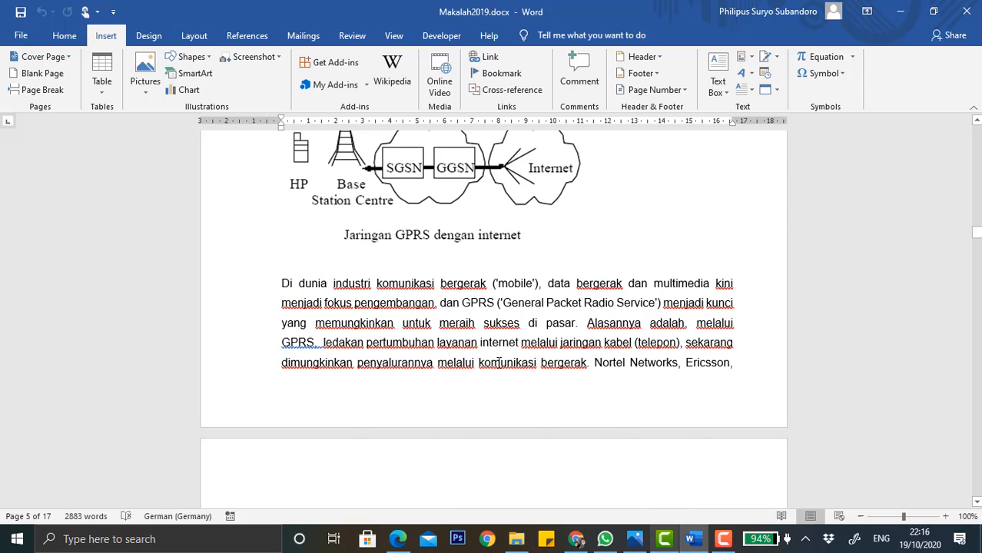
pyautogui.scroll(13, 498, 362)
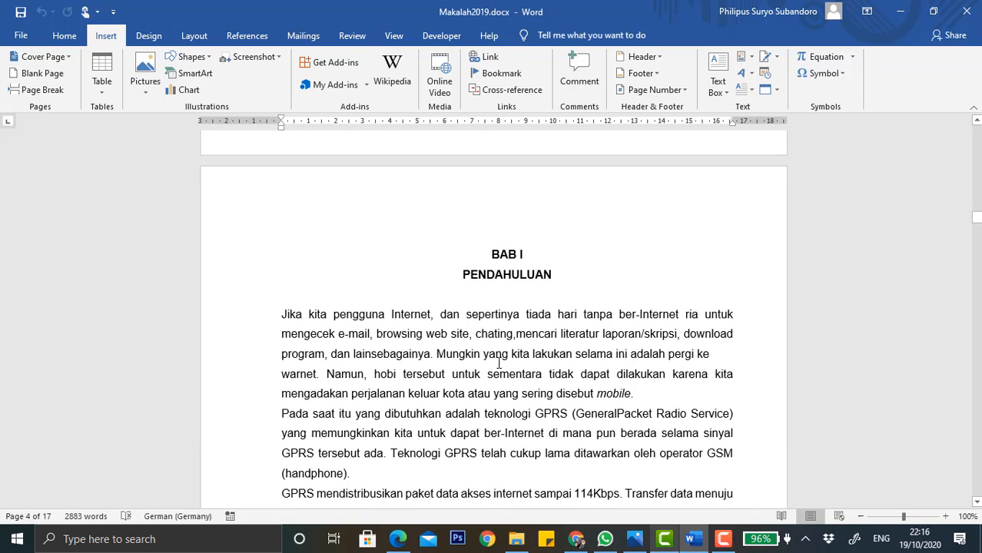
pyautogui.scroll(-15, 499, 363)
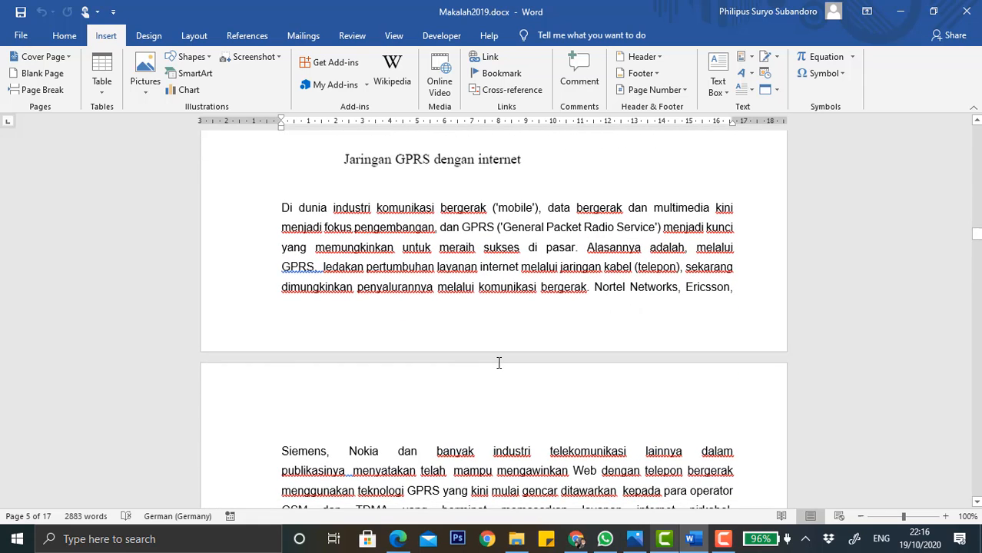
pyautogui.scroll(-1, 498, 363)
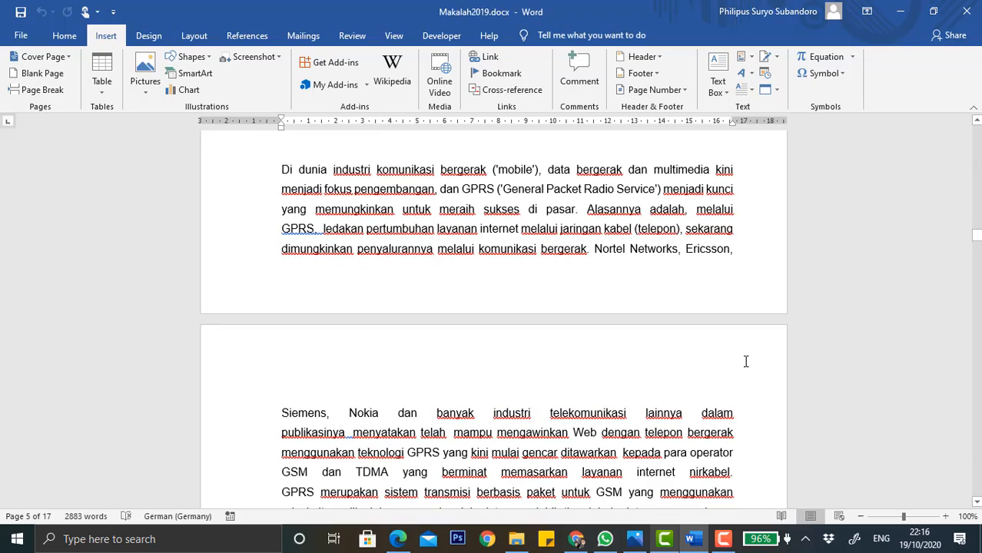
pyautogui.scroll(-15, 745, 361)
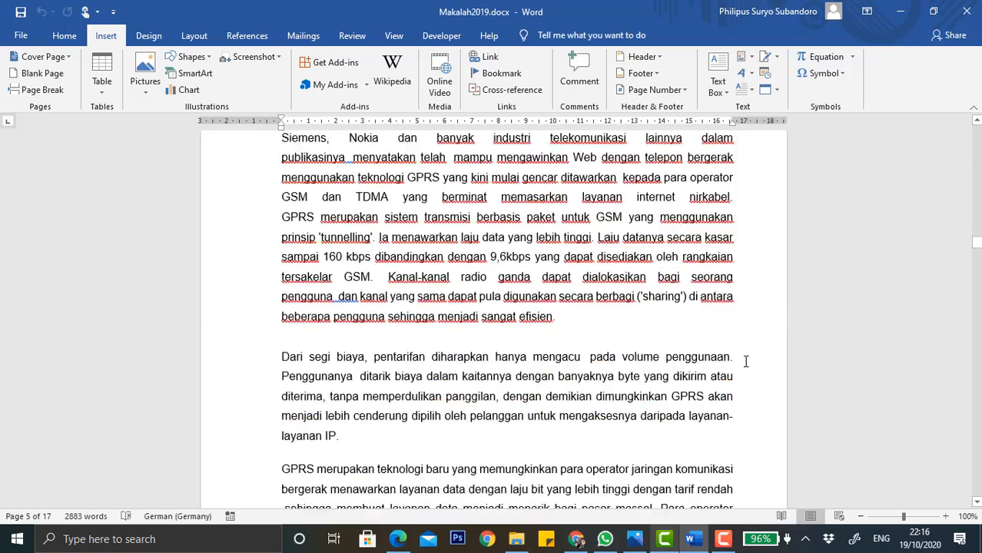
pyautogui.scroll(-12, 746, 362)
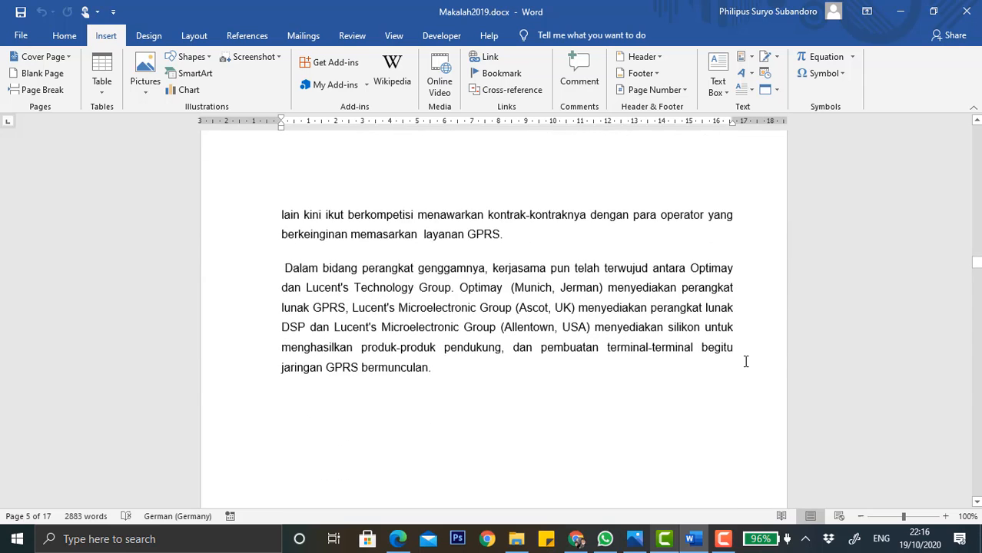
pyautogui.scroll(-4, 745, 362)
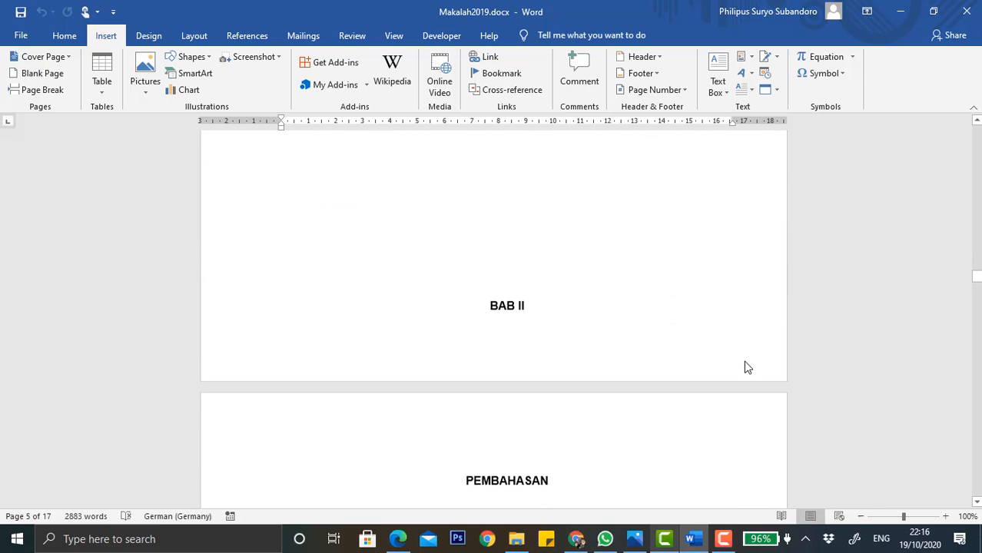
pyautogui.scroll(-5, 746, 361)
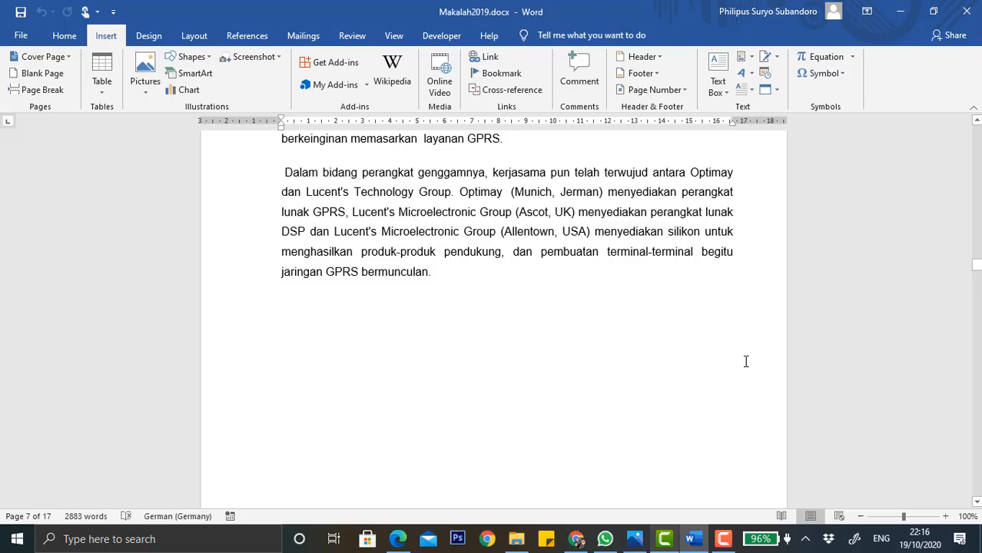
pyautogui.scroll(20, 746, 361)
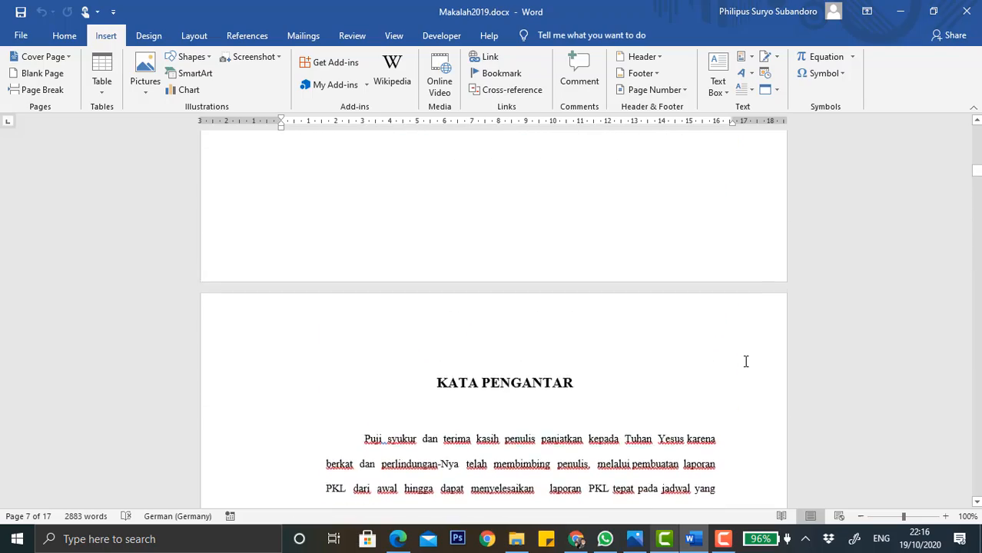
pyautogui.scroll(20, 745, 361)
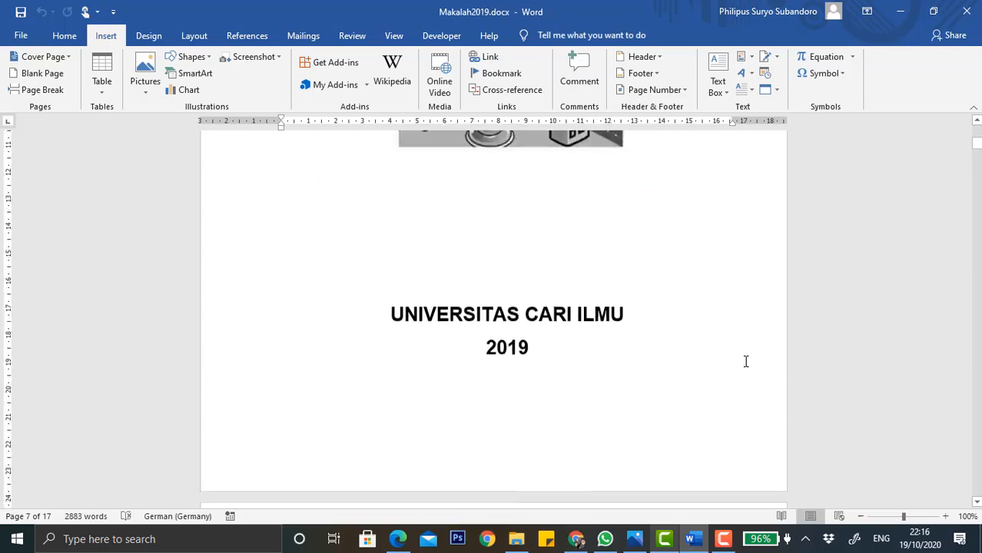
pyautogui.scroll(8, 746, 361)
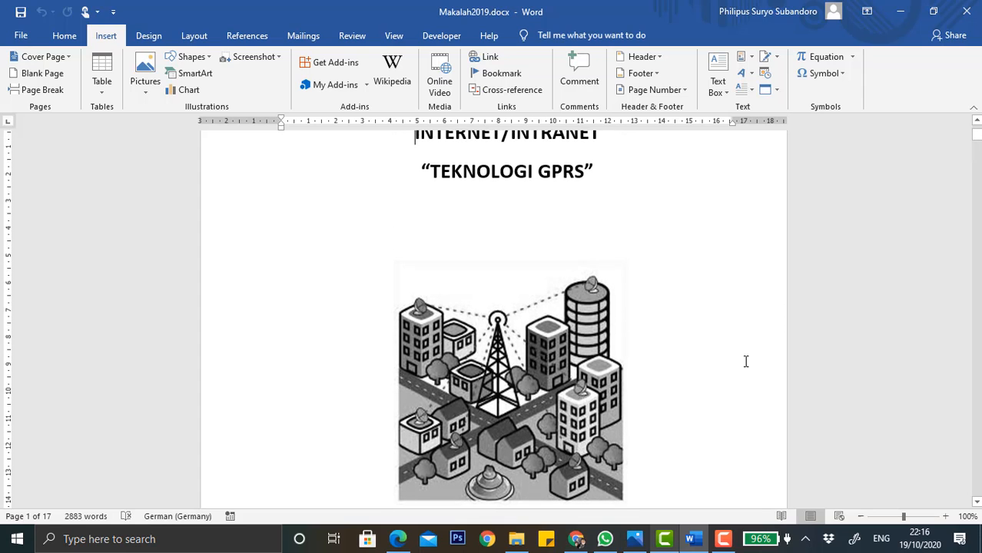
pyautogui.scroll(2, 745, 361)
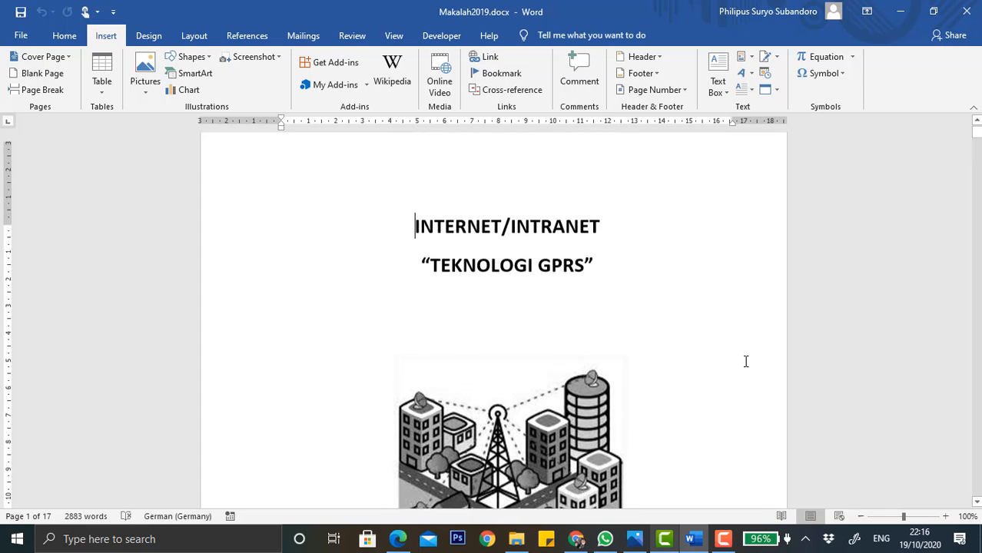
pyautogui.scroll(1, 745, 361)
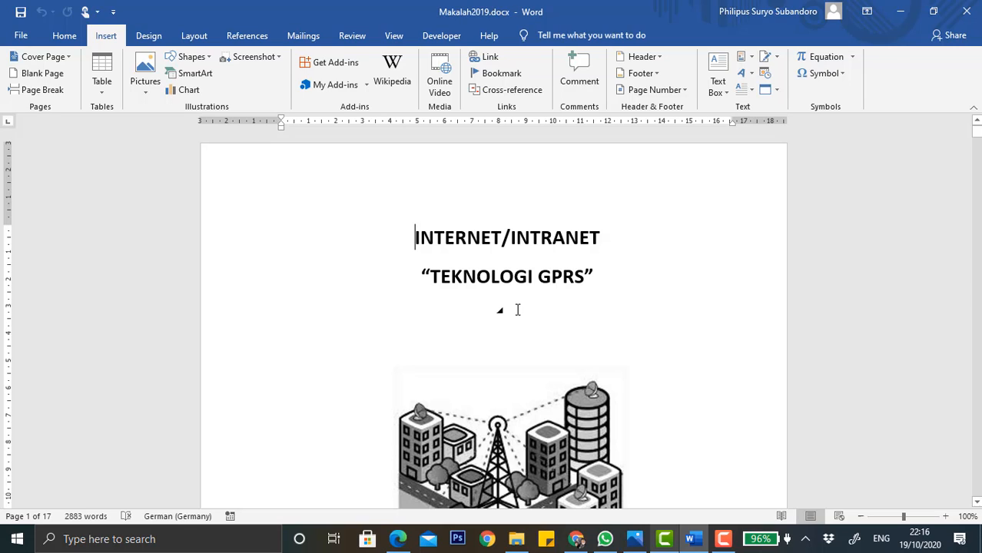
# Open the cover page's header for editing and enter ukwms as the header text.
pyautogui.click(64, 37)
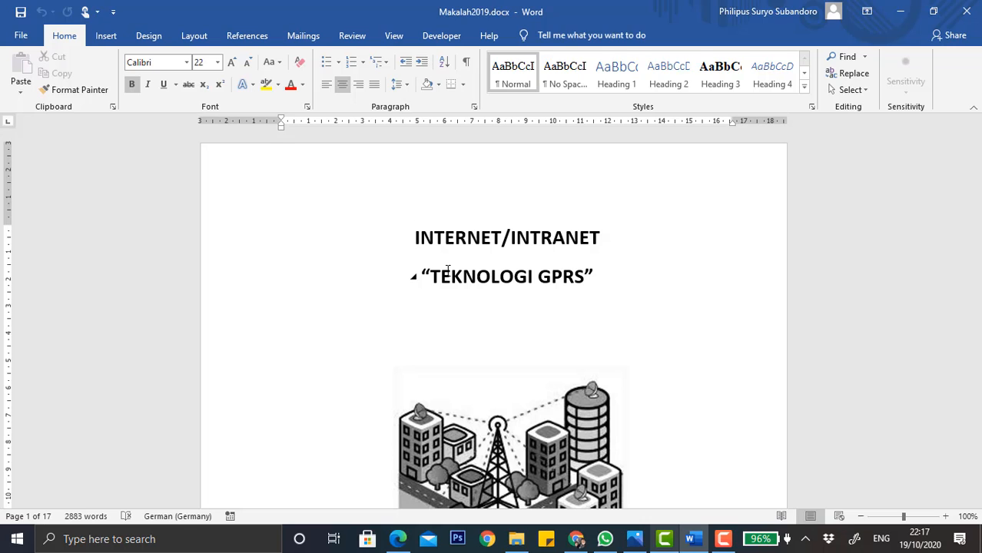
pyautogui.doubleClick(495, 161)
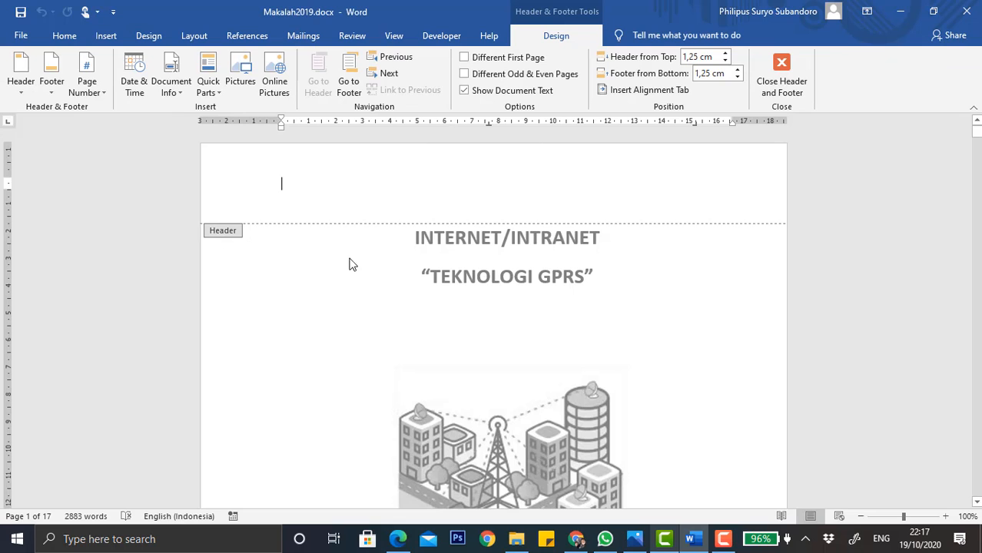
pyautogui.scroll(-10, 322, 274)
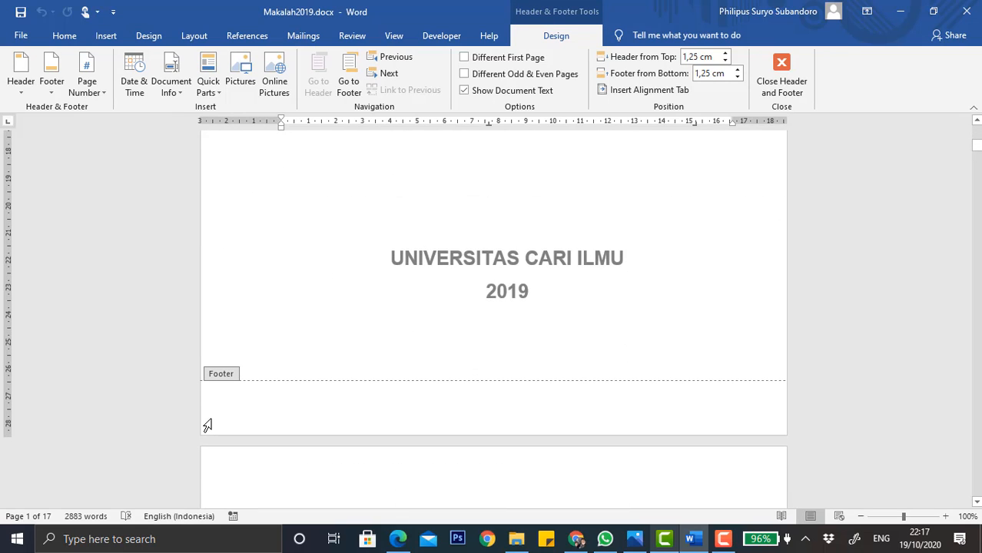
pyautogui.scroll(-12, 208, 425)
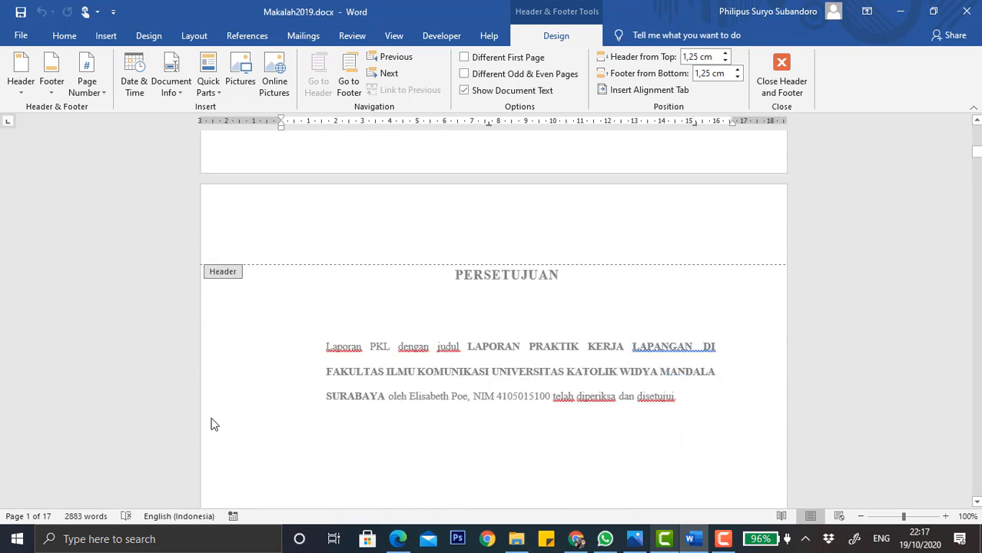
pyautogui.scroll(20, 208, 425)
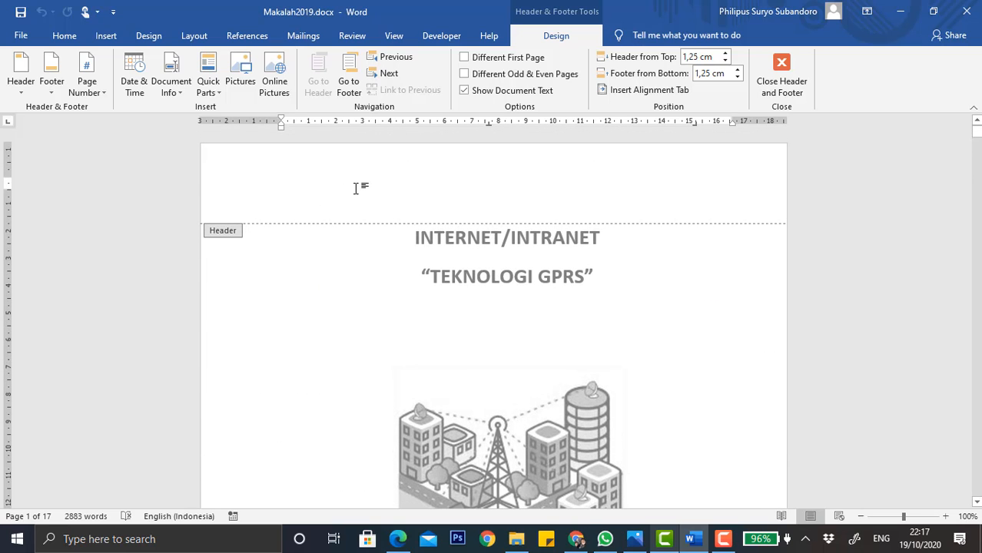
pyautogui.scroll(-15, 247, 392)
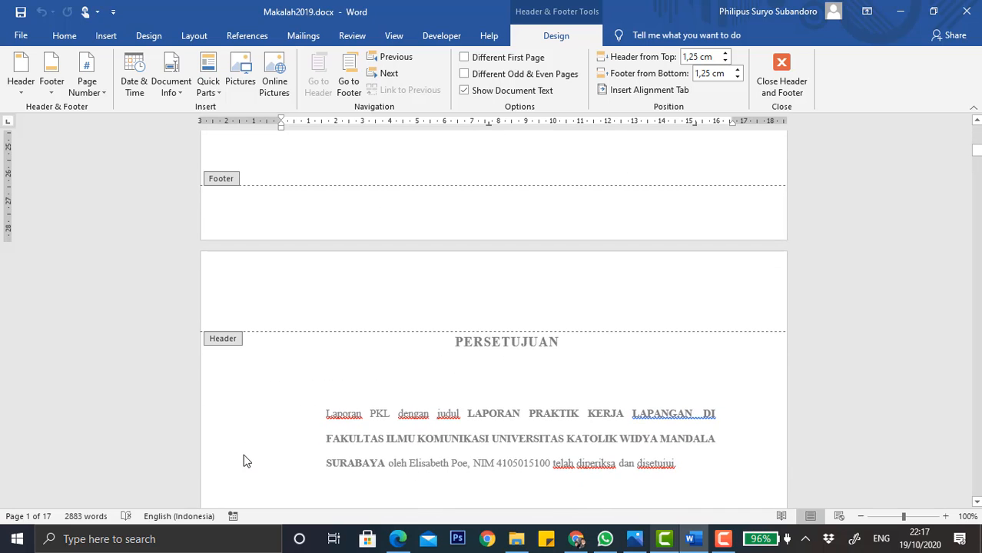
pyautogui.scroll(15, 450, 300)
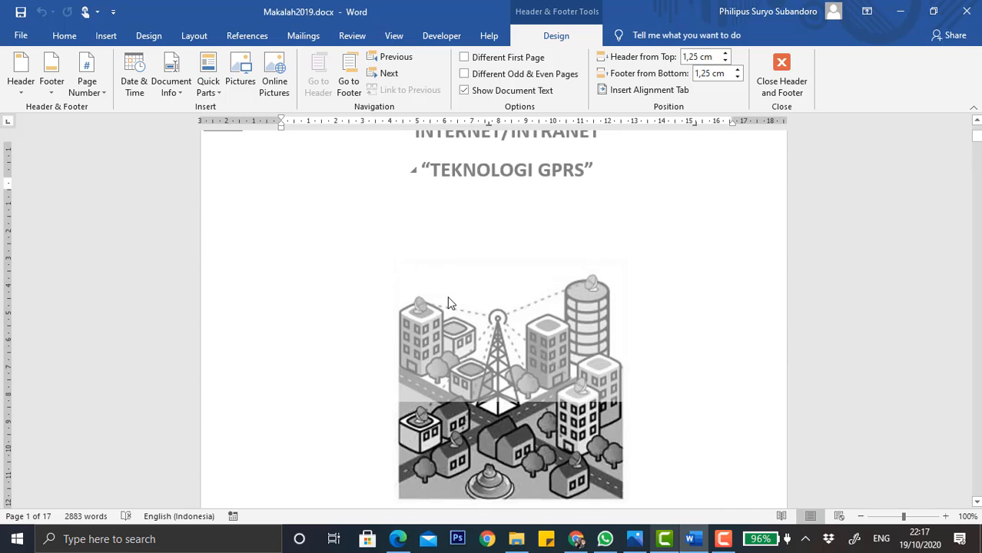
pyautogui.scroll(3, 450, 302)
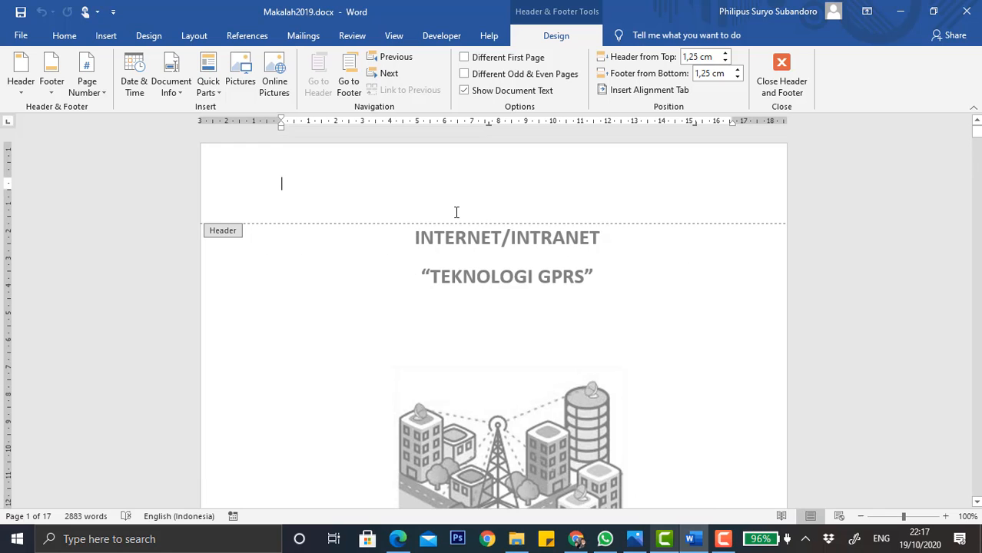
pyautogui.write('ukwms')
pyautogui.scroll(-18, 215, 401)
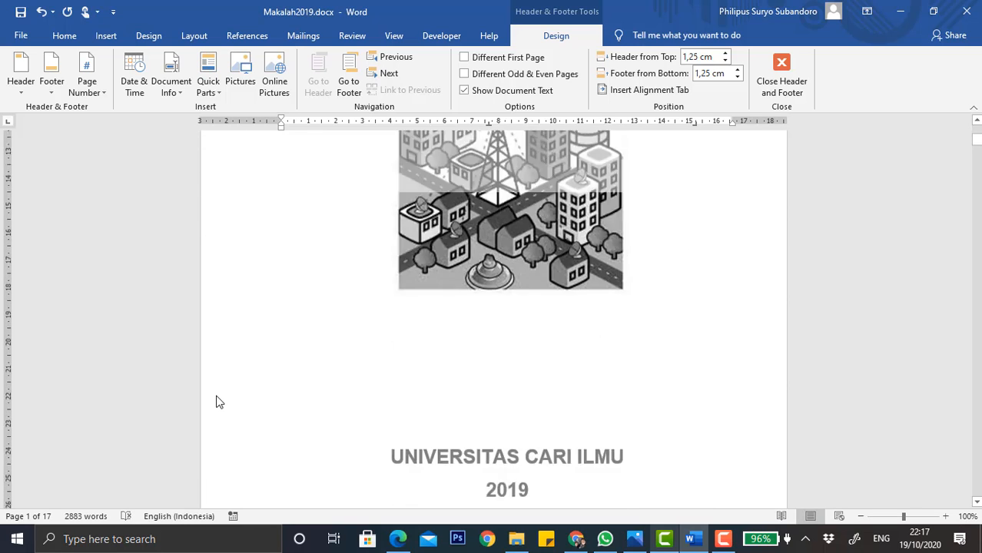
# Delete the ukwms text from the cover page header.
pyautogui.scroll(-15, 324, 394)
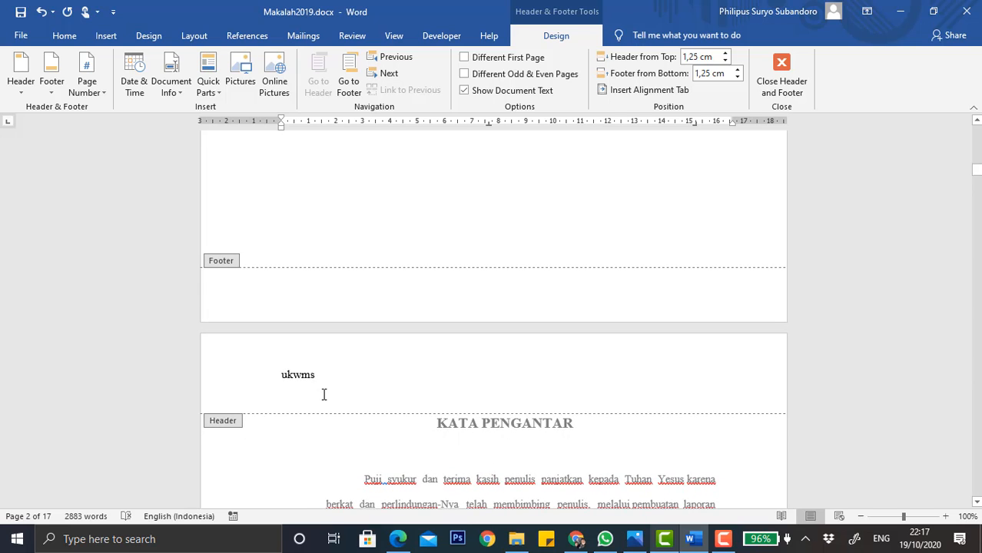
pyautogui.scroll(20, 324, 394)
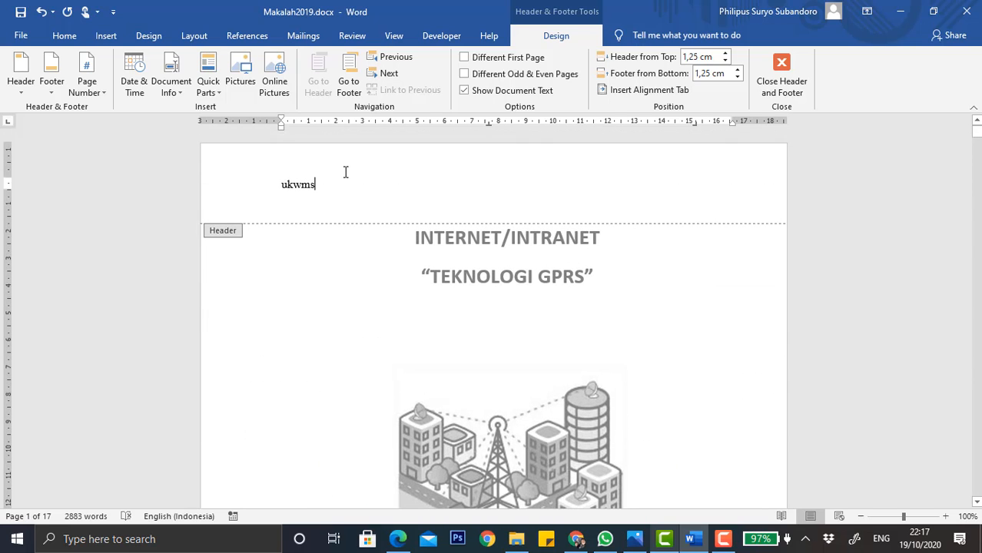
pyautogui.moveTo(331, 181); pyautogui.dragTo(283, 181)
pyautogui.press('BackSpace')
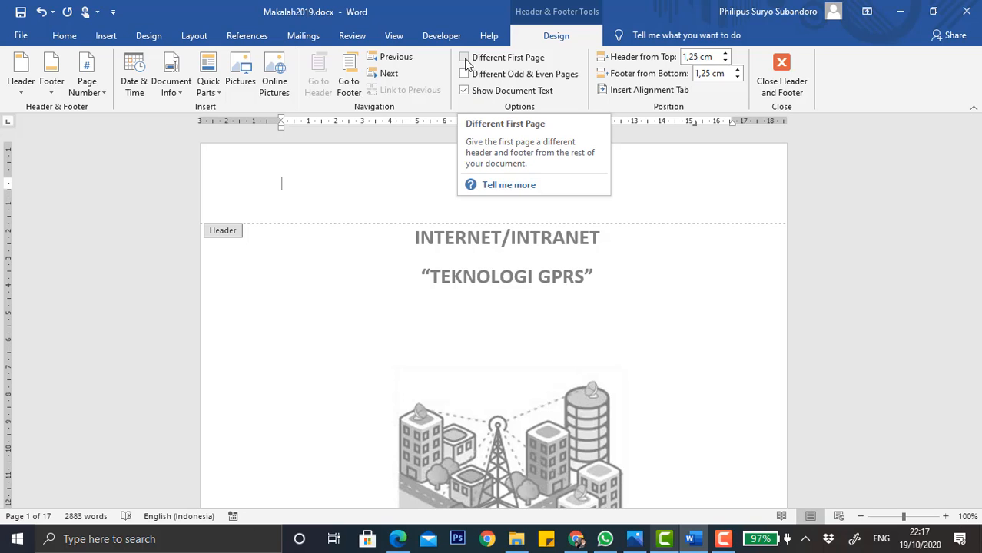
# Turn on a different first-page header and footer, and review the first pages' headers and footers.
pyautogui.click(465, 60)
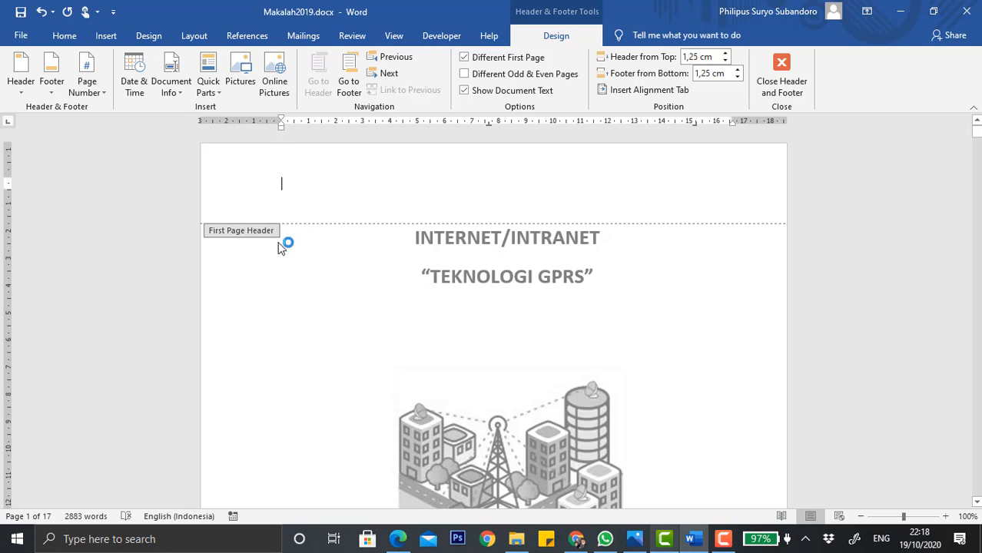
pyautogui.scroll(-10, 292, 243)
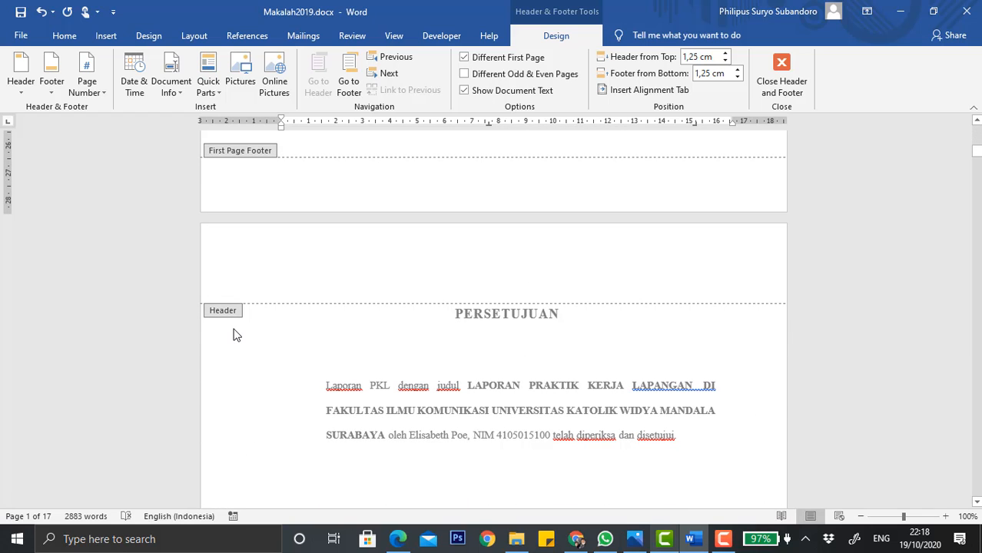
pyautogui.scroll(10, 236, 335)
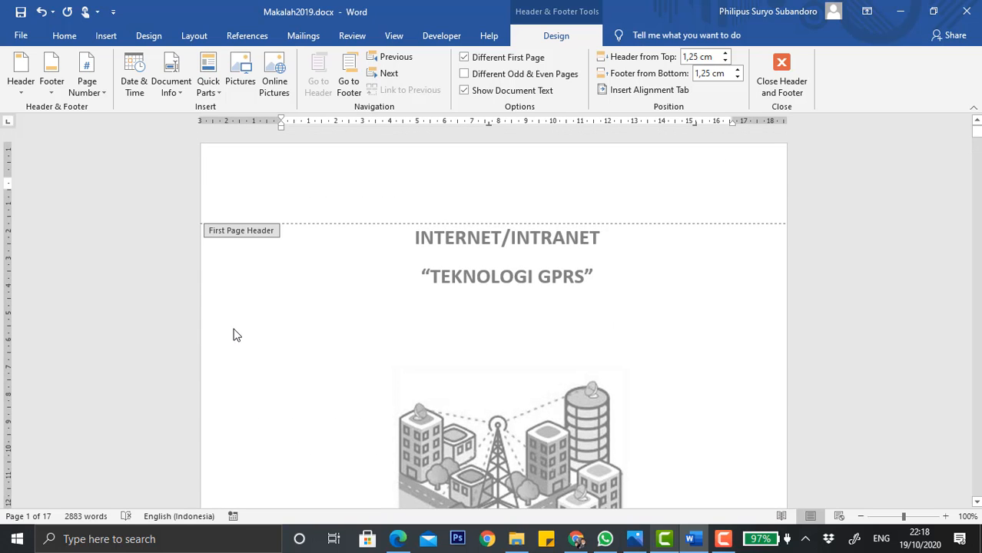
pyautogui.scroll(-10, 246, 270)
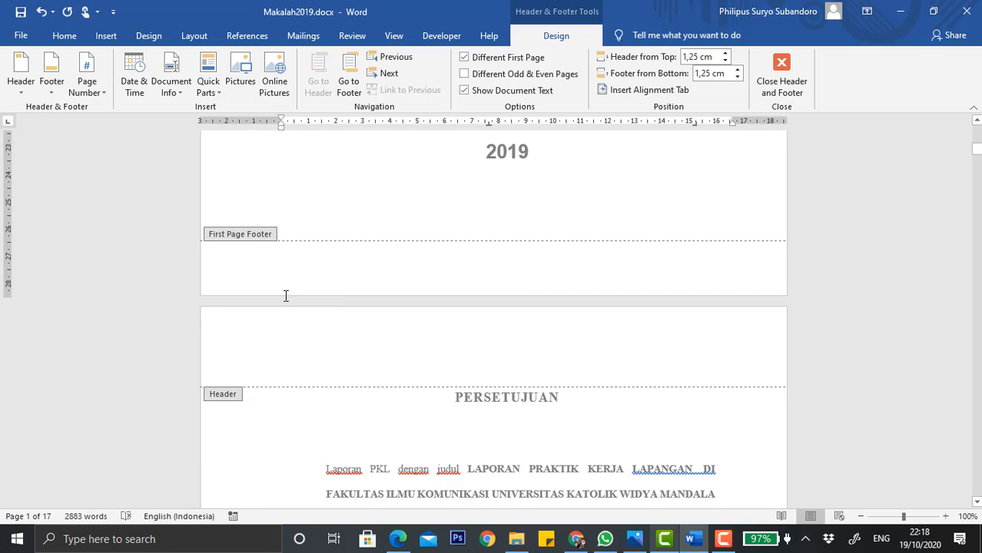
pyautogui.scroll(-2, 285, 296)
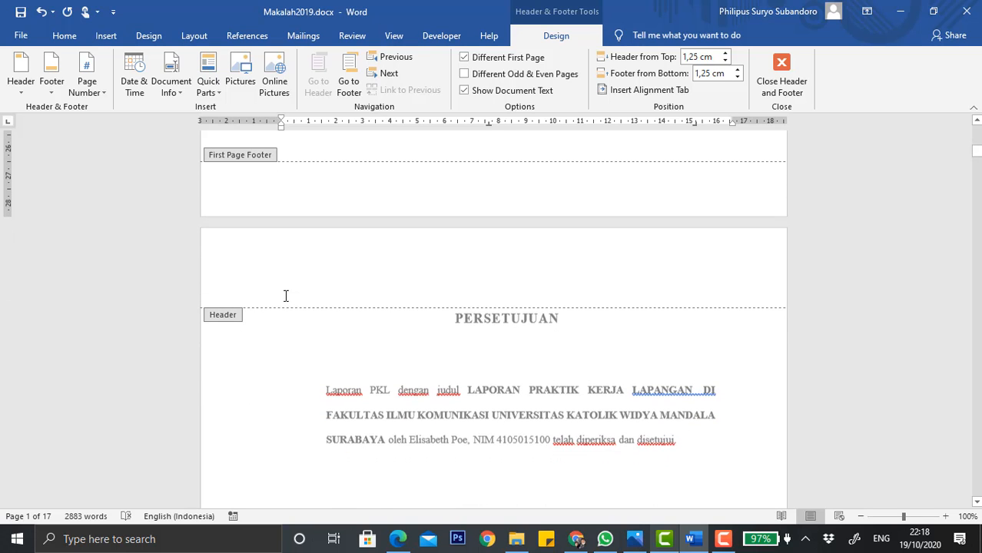
pyautogui.scroll(-20, 285, 296)
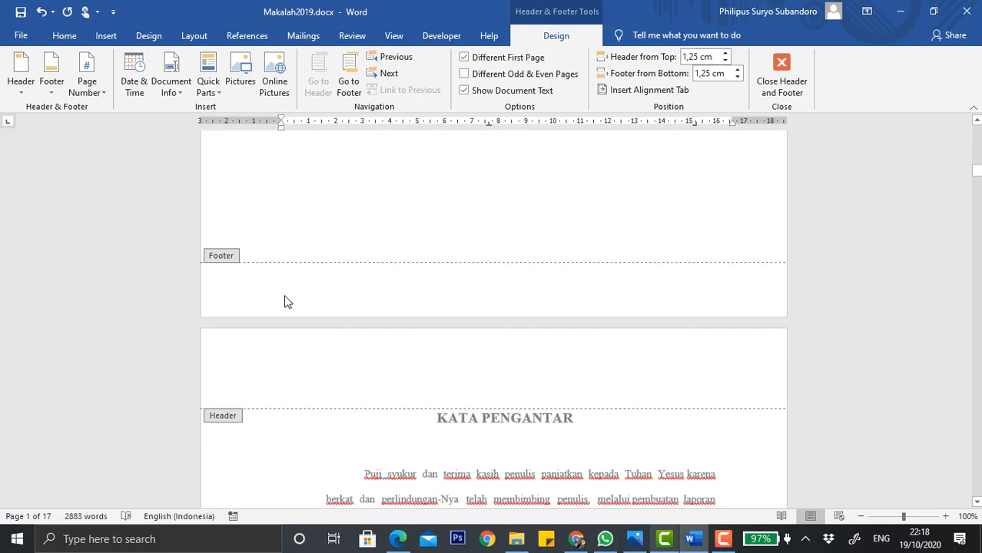
pyautogui.scroll(-5, 285, 296)
pyautogui.scroll(20, 285, 296)
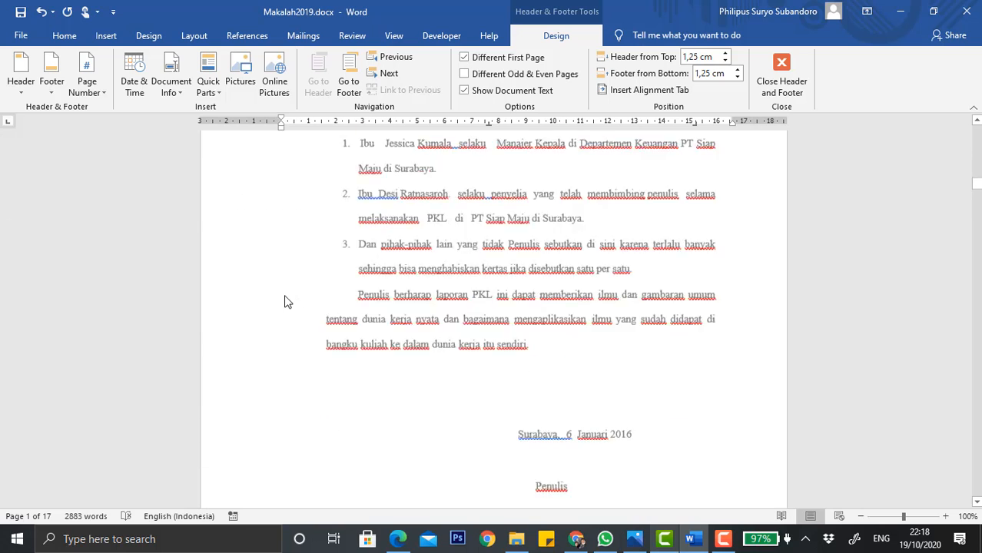
pyautogui.scroll(8, 285, 301)
pyautogui.scroll(-4, 285, 301)
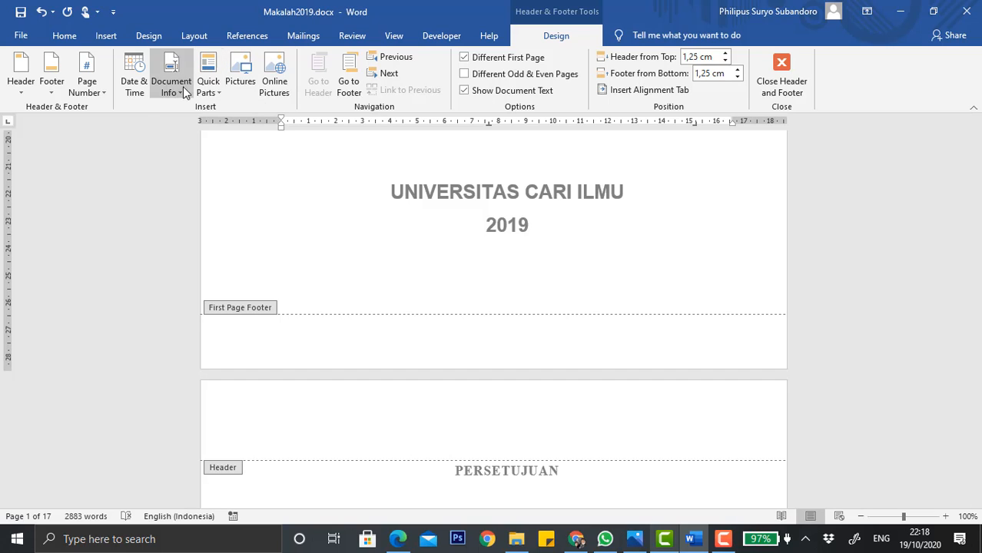
pyautogui.click(87, 84)
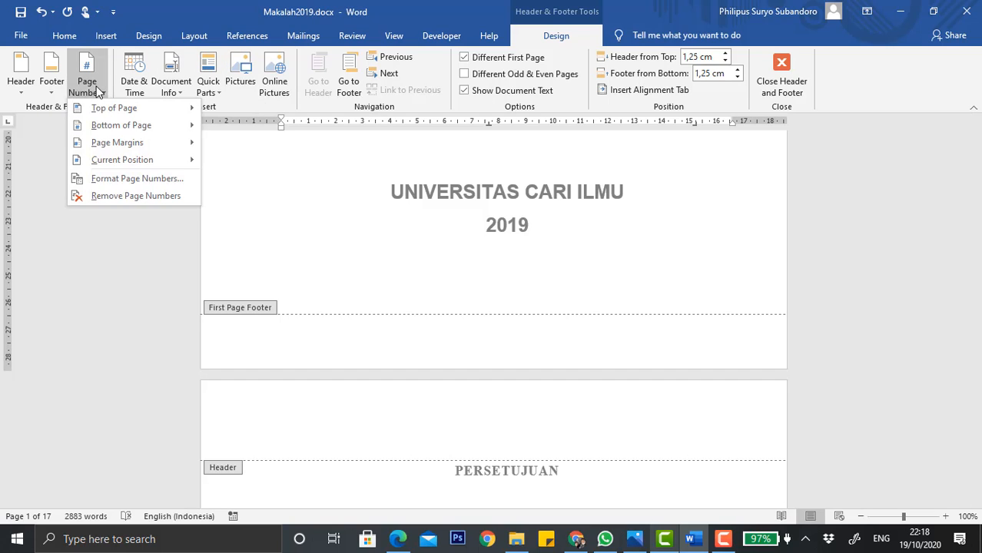
pyautogui.click(163, 128)
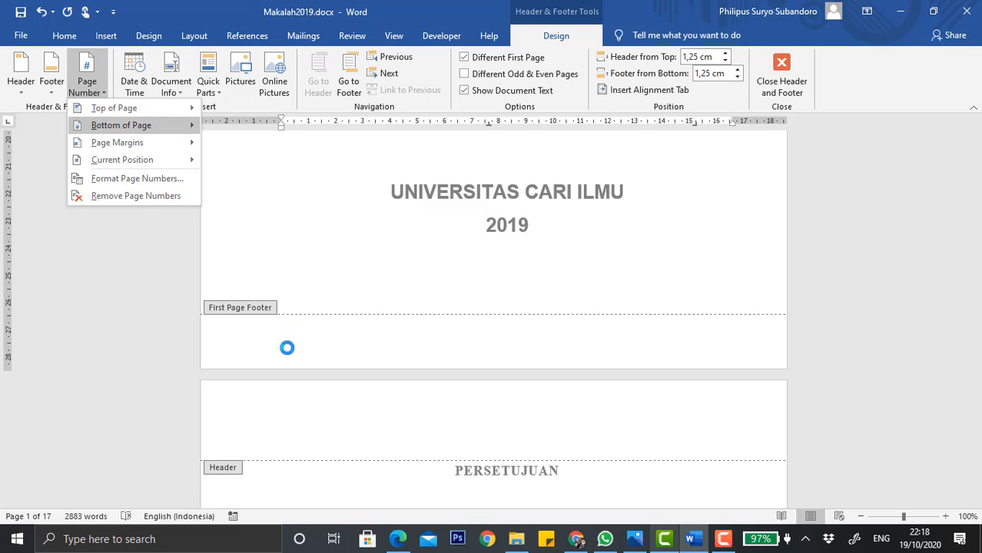
pyautogui.click(568, 347)
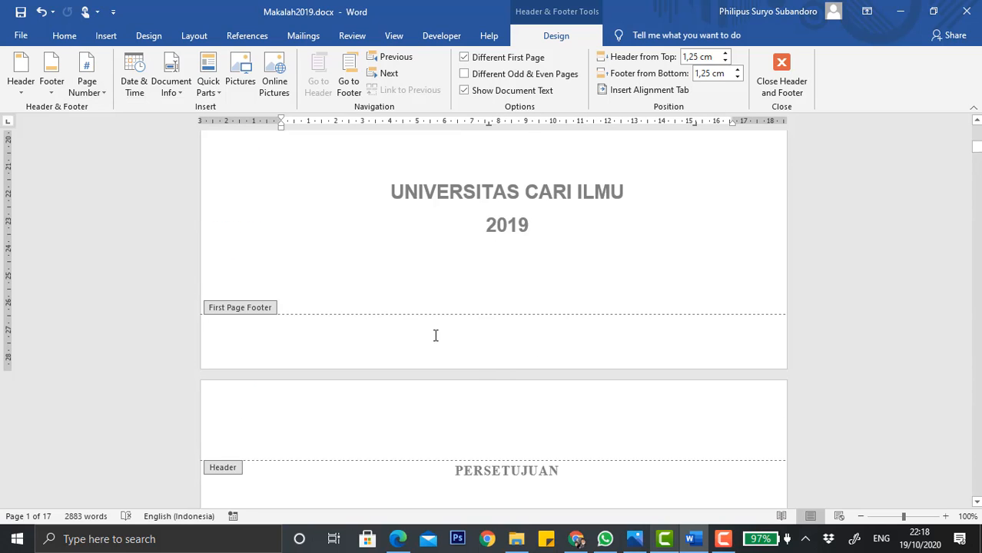
# Place the cursor in the first-page footer and set the footer distance from bottom to 1,6 cm.
pyautogui.click(335, 329)
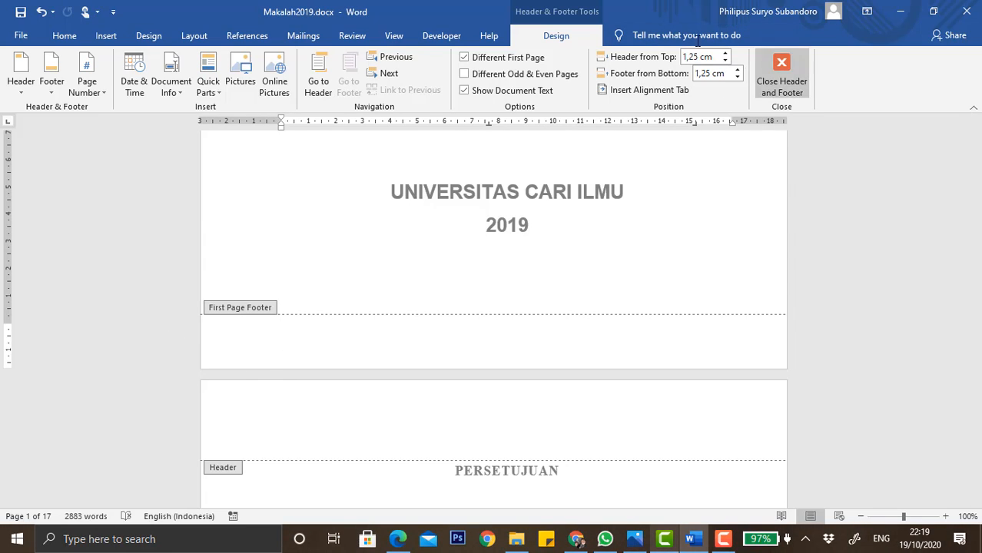
pyautogui.click(736, 69)
pyautogui.click(736, 70)
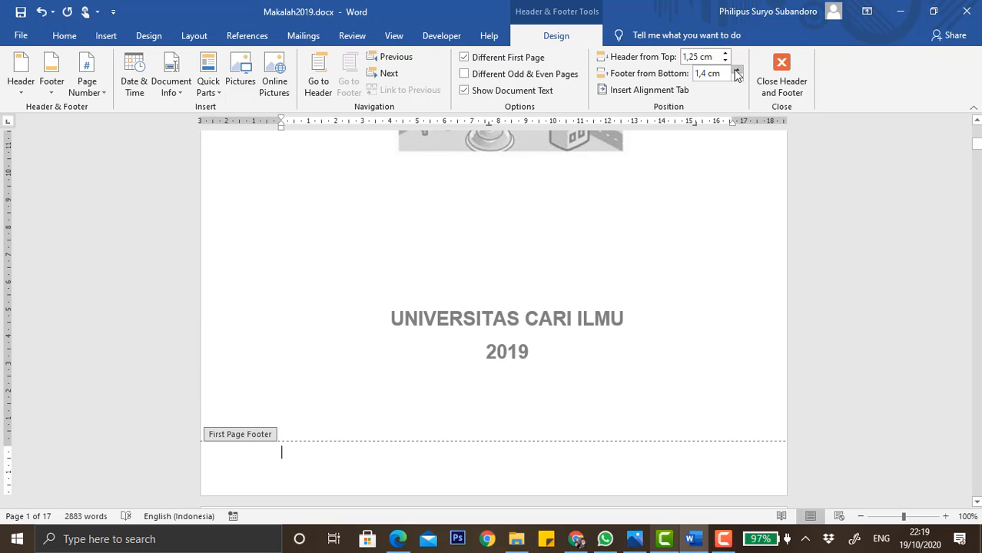
pyautogui.click(736, 70)
pyautogui.click(736, 70)
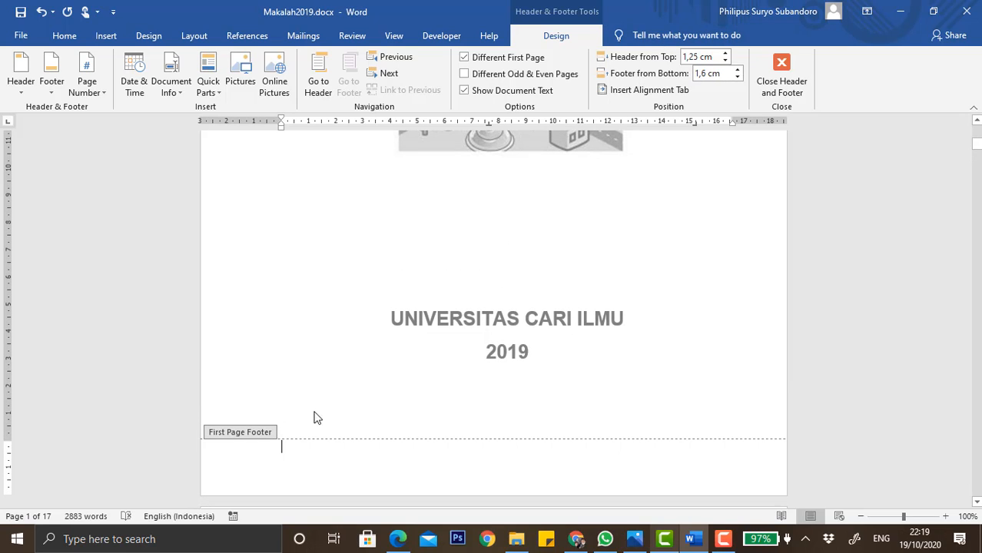
# Insert a centered Plain Number 2 page number at the bottom of the first page.
pyautogui.scroll(-2, 300, 423)
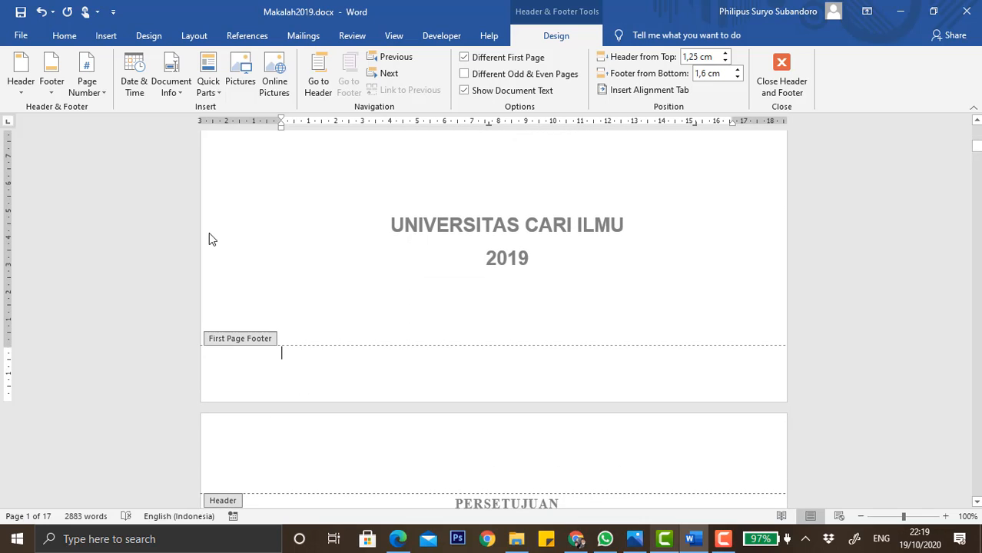
pyautogui.click(86, 85)
pyautogui.moveTo(138, 125)
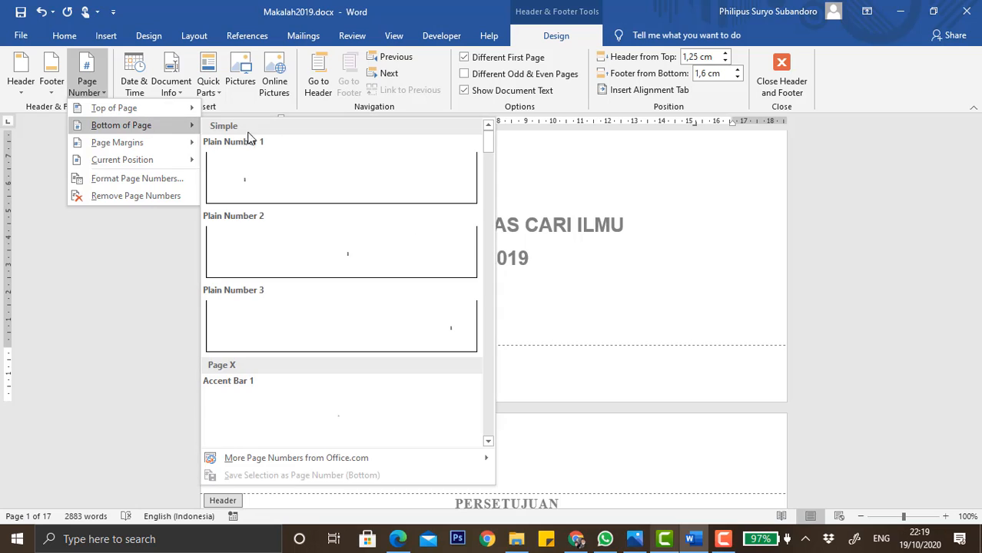
pyautogui.click(331, 240)
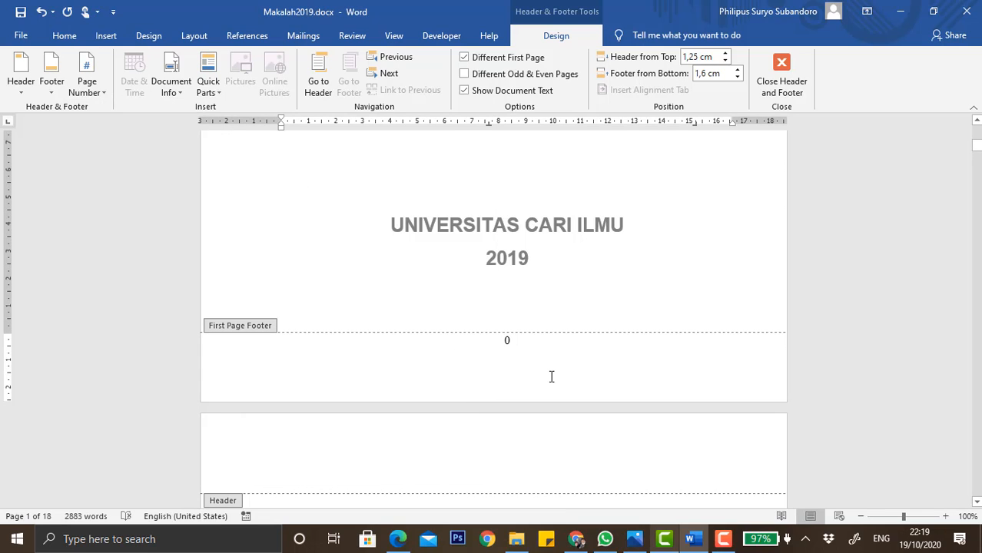
# Format the page numbers to continue from the previous section instead of starting at a set value.
pyautogui.click(87, 91)
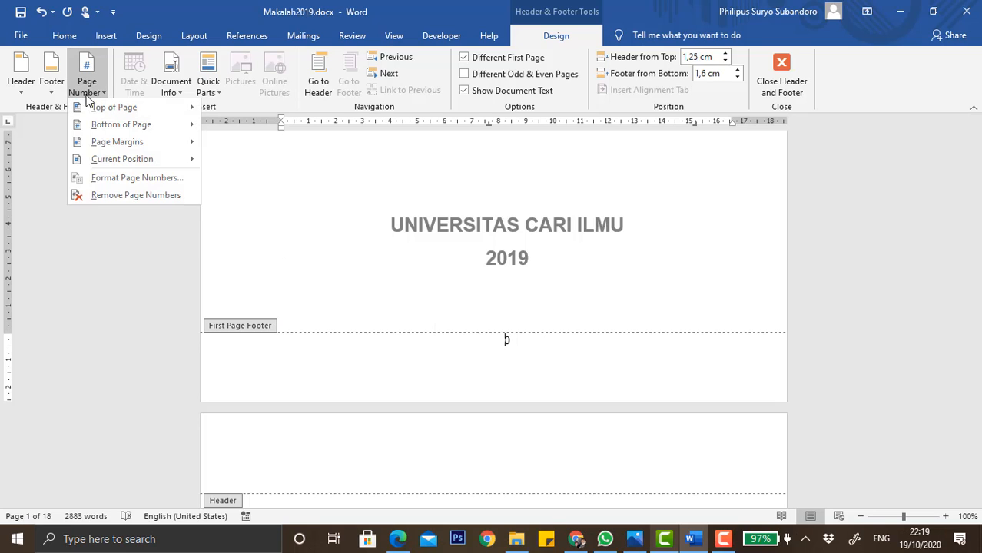
pyautogui.click(146, 182)
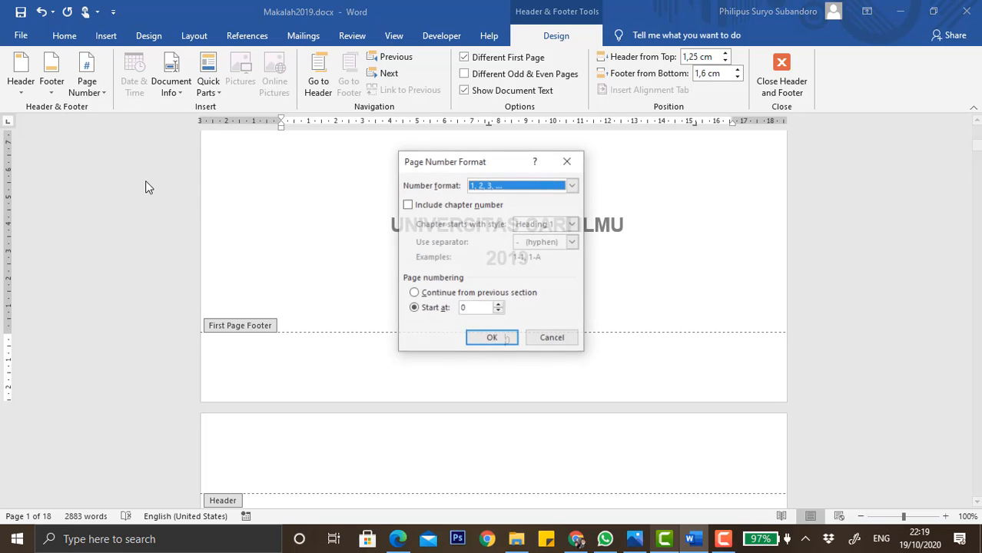
pyautogui.click(414, 293)
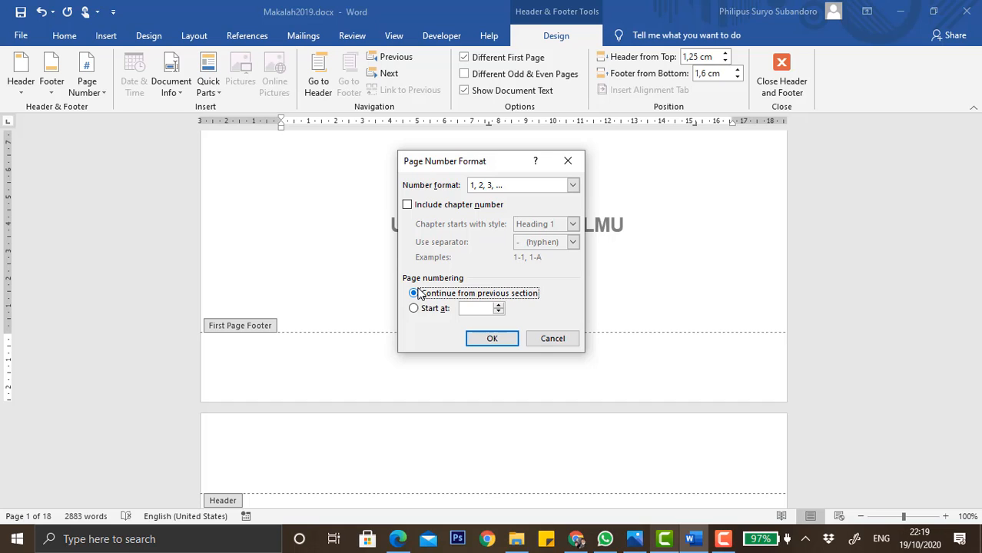
pyautogui.click(498, 338)
# Insert a right-aligned Plain Number 3 page number at the top of the second page's header.
pyautogui.scroll(-3, 537, 439)
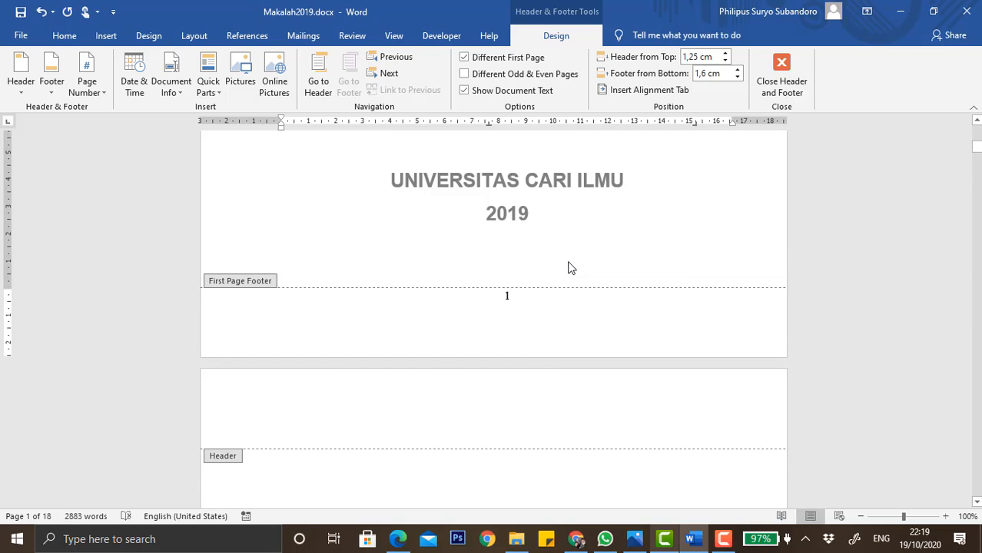
pyautogui.click(266, 413)
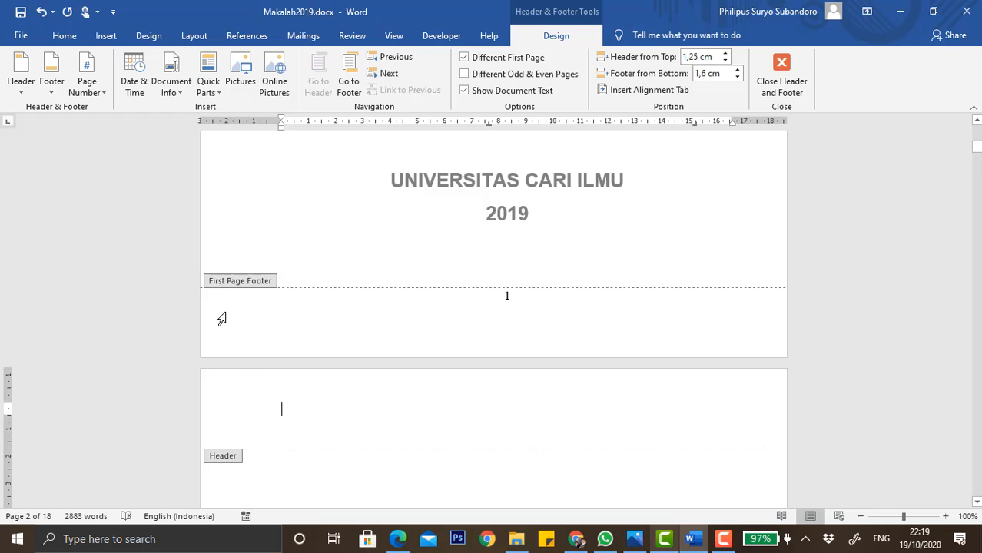
pyautogui.scroll(-3, 258, 393)
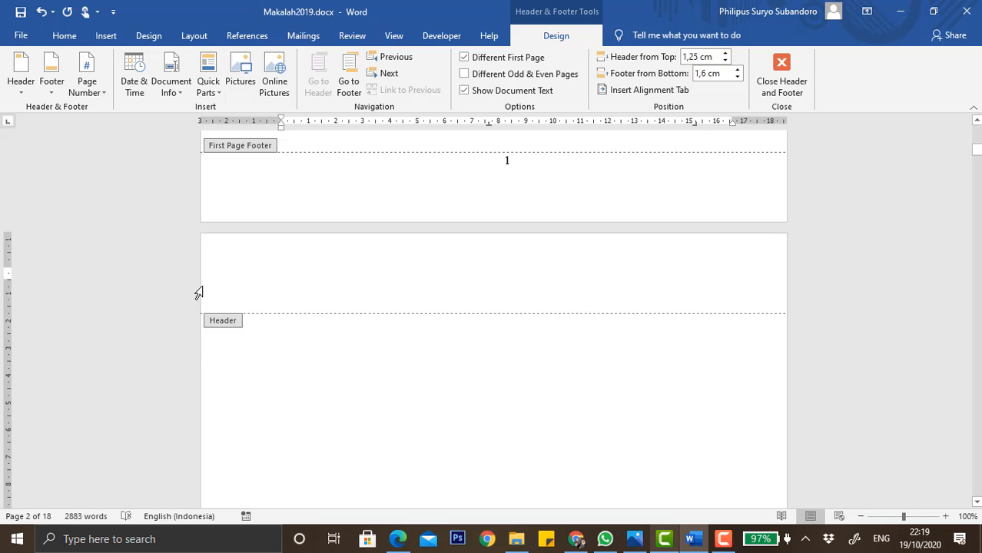
pyautogui.scroll(5, 178, 222)
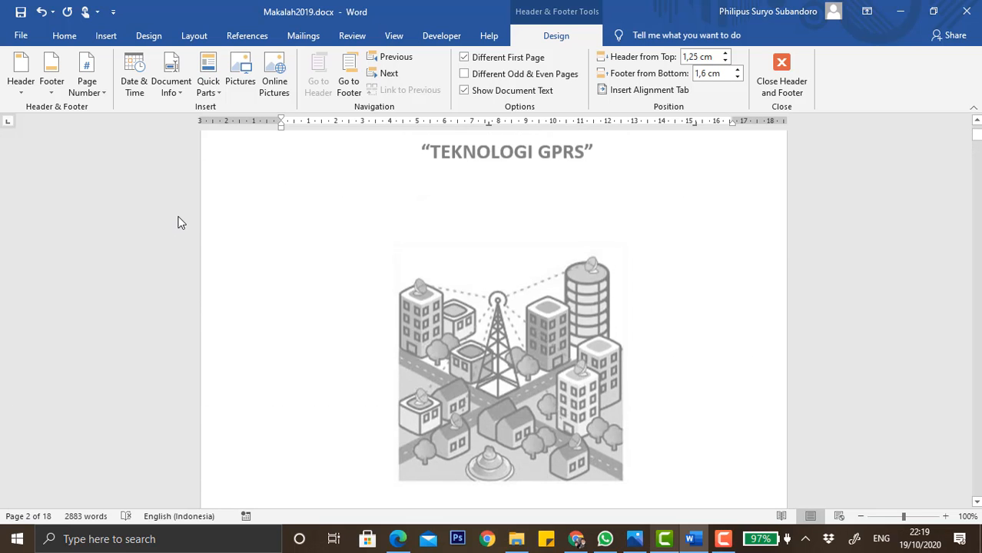
pyautogui.scroll(3, 179, 223)
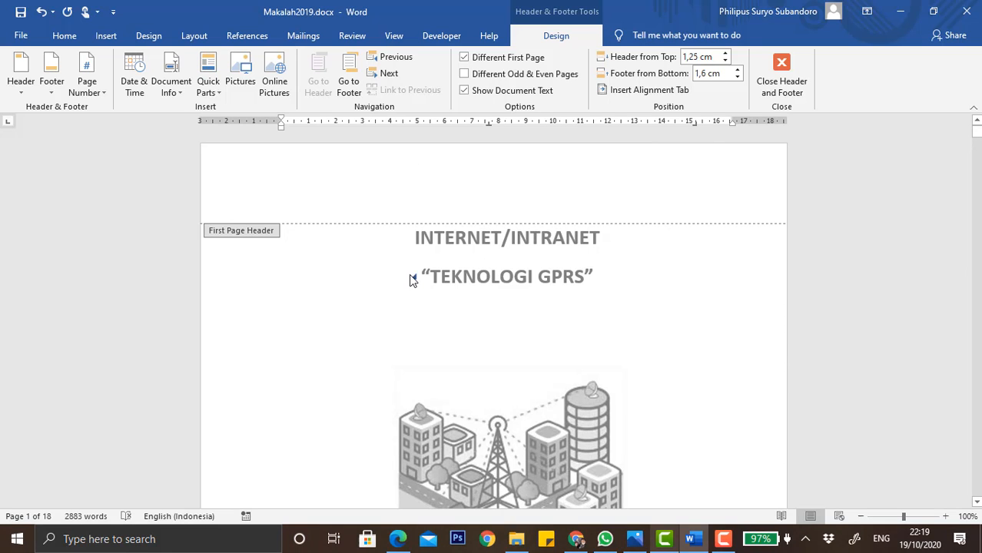
pyautogui.scroll(-18, 410, 277)
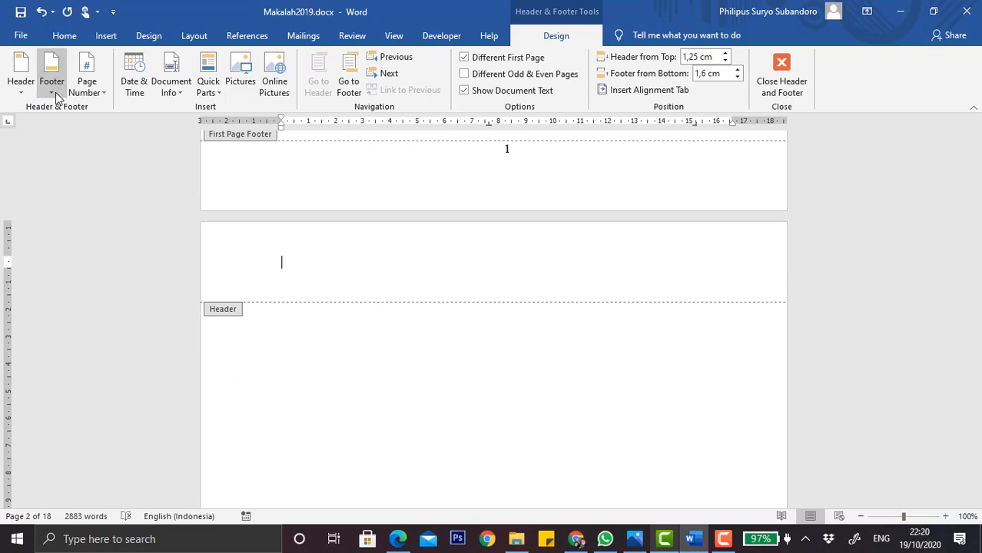
pyautogui.click(88, 87)
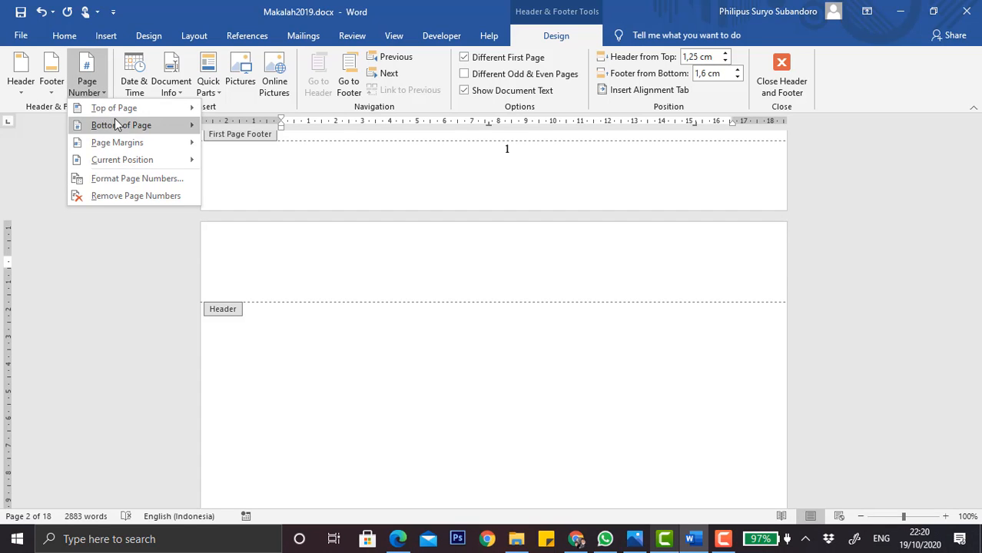
pyautogui.moveTo(154, 108)
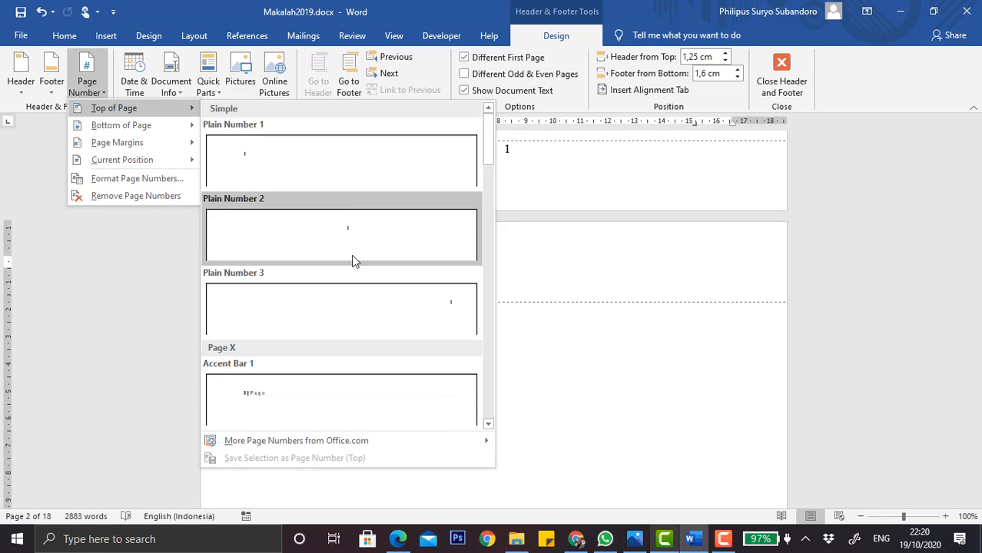
pyautogui.click(348, 311)
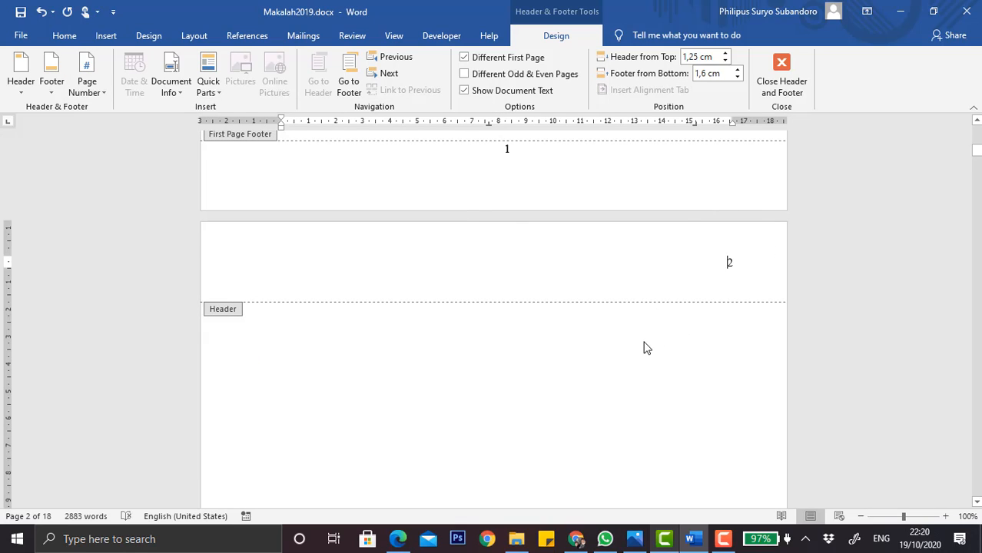
# Close header and footer editing.
pyautogui.scroll(1, 644, 347)
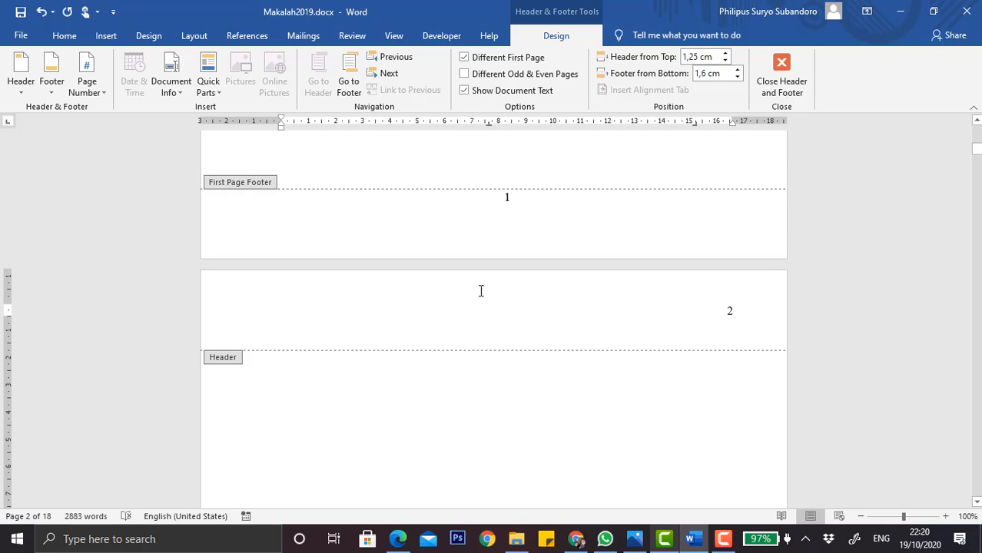
pyautogui.scroll(-1, 481, 302)
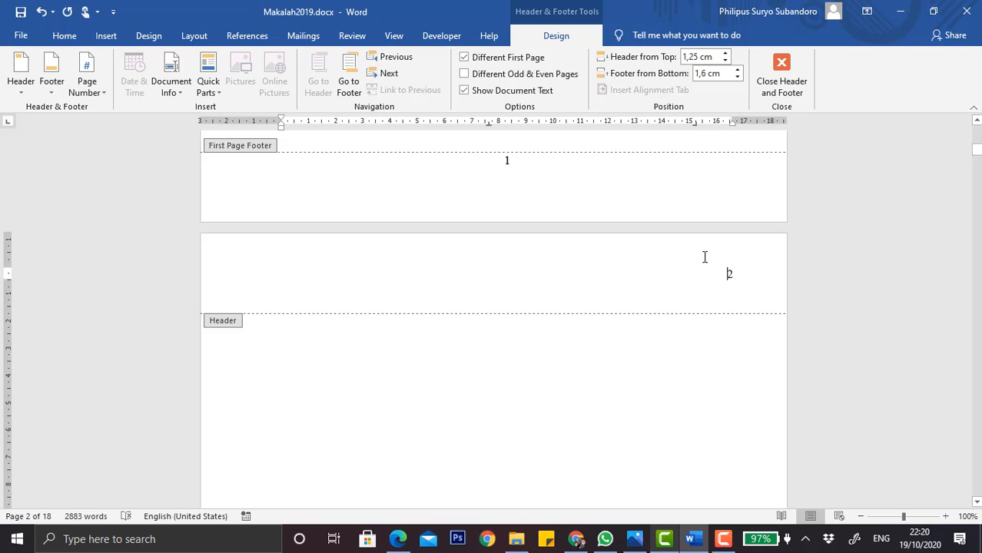
pyautogui.click(783, 91)
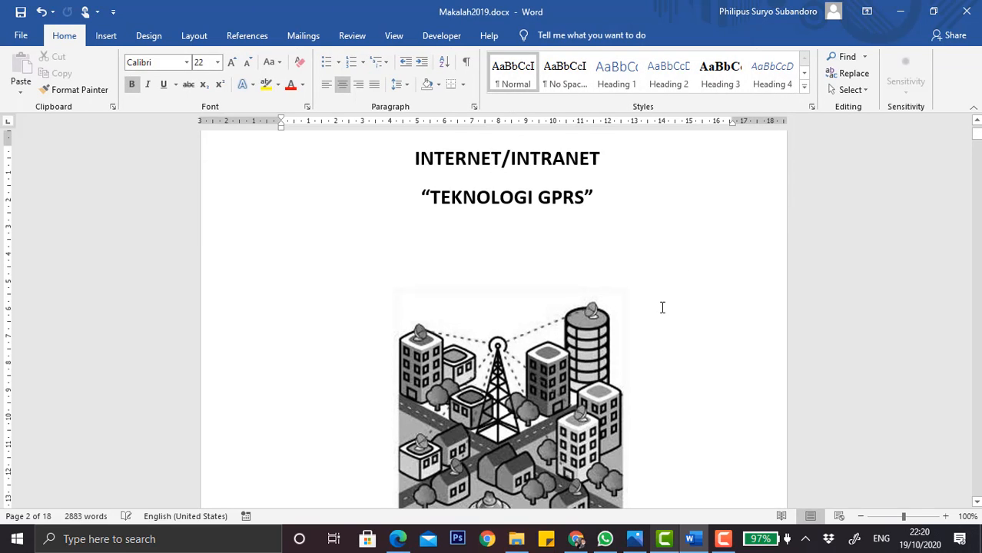
# Show the formatting marks in the document.
pyautogui.scroll(-10, 662, 307)
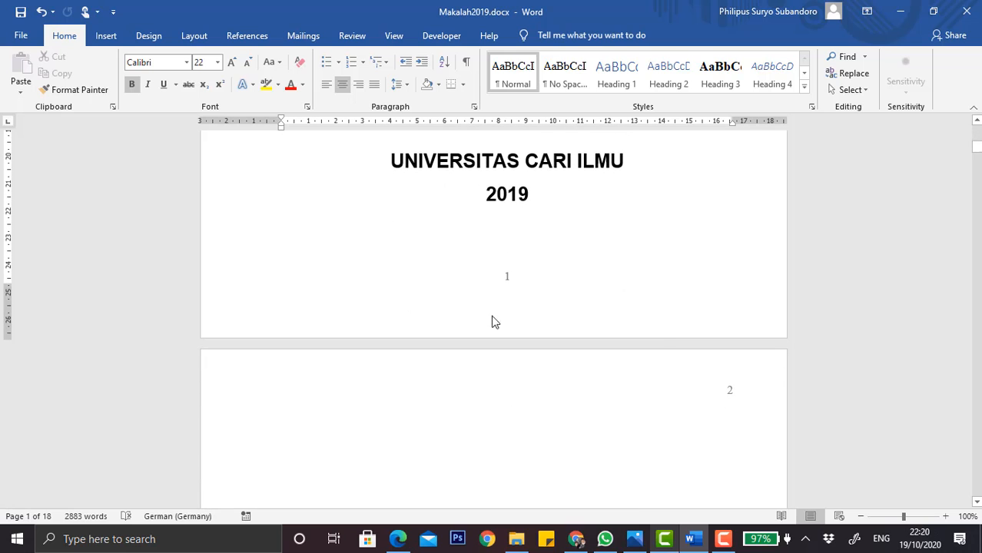
pyautogui.scroll(-1, 657, 339)
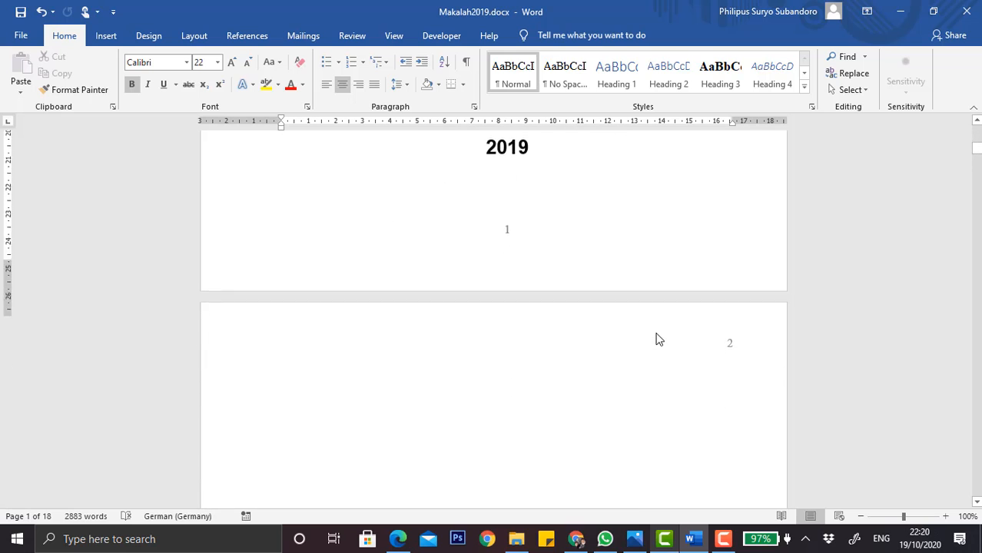
pyautogui.scroll(5, 487, 314)
pyautogui.scroll(-3, 469, 461)
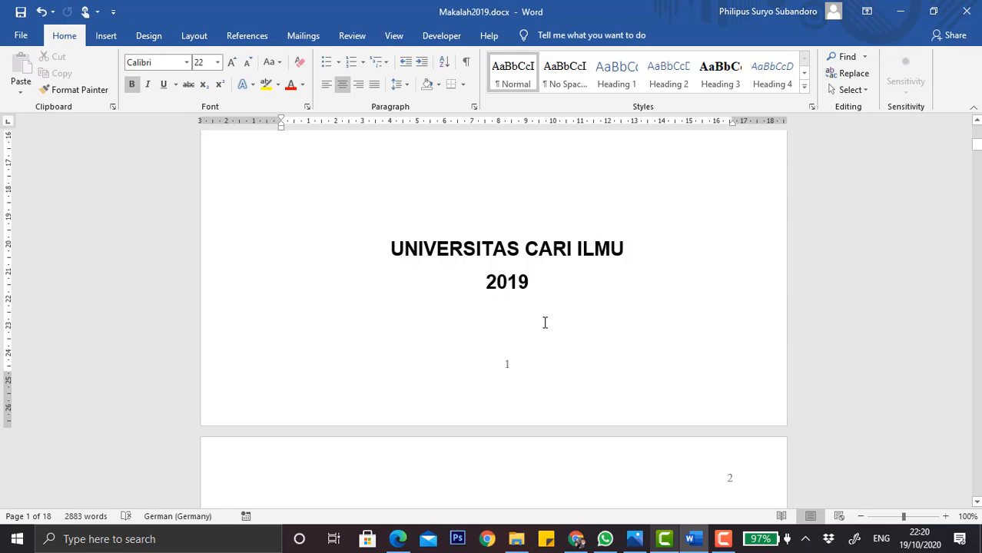
pyautogui.click(466, 61)
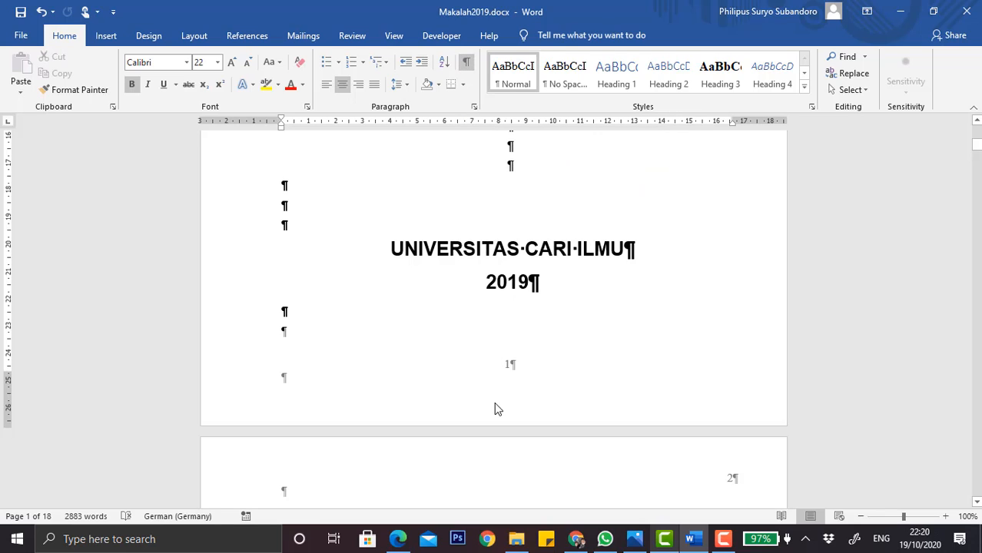
# Examine the blank area and page break following the cover page.
pyautogui.click(547, 291)
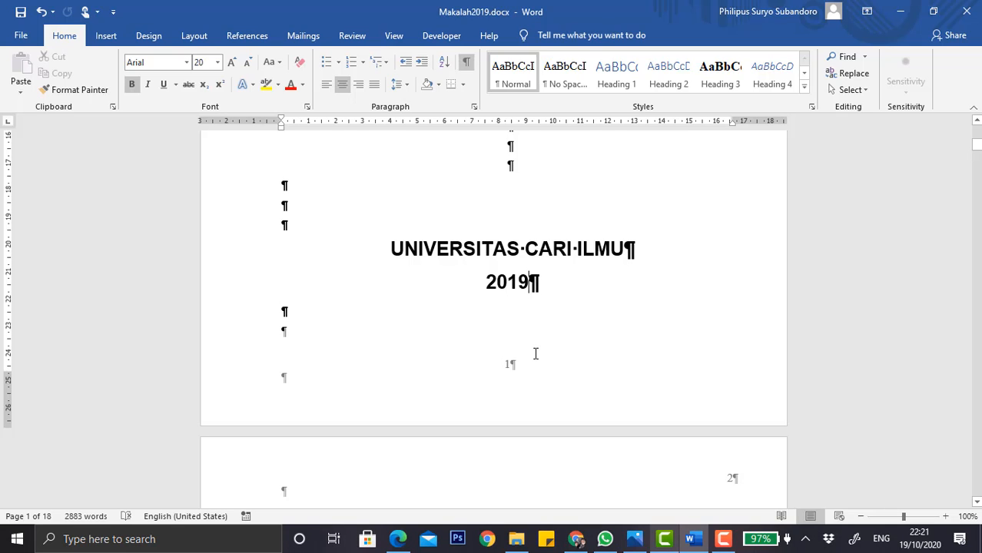
pyautogui.scroll(-3, 548, 357)
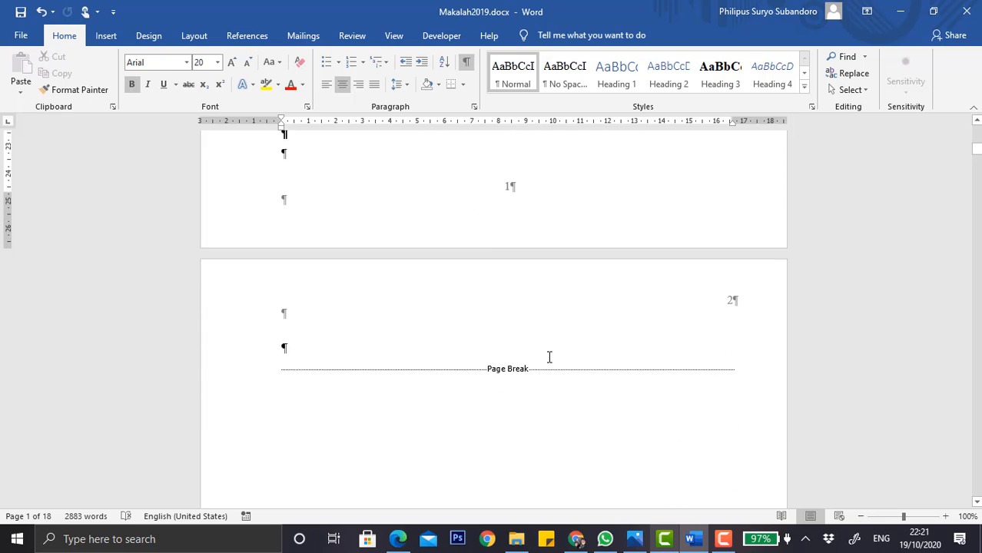
pyautogui.scroll(-5, 501, 377)
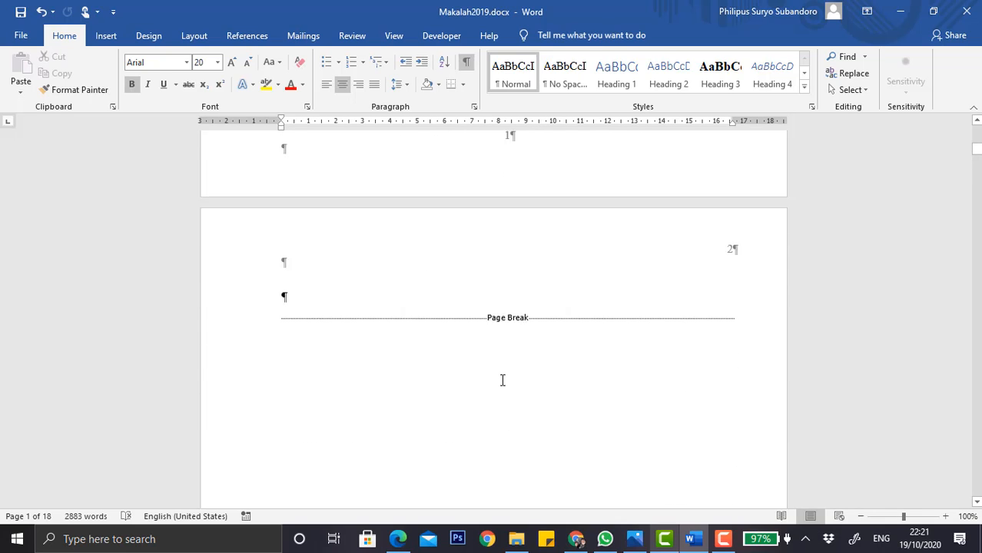
pyautogui.scroll(-2, 501, 385)
pyautogui.scroll(2, 502, 381)
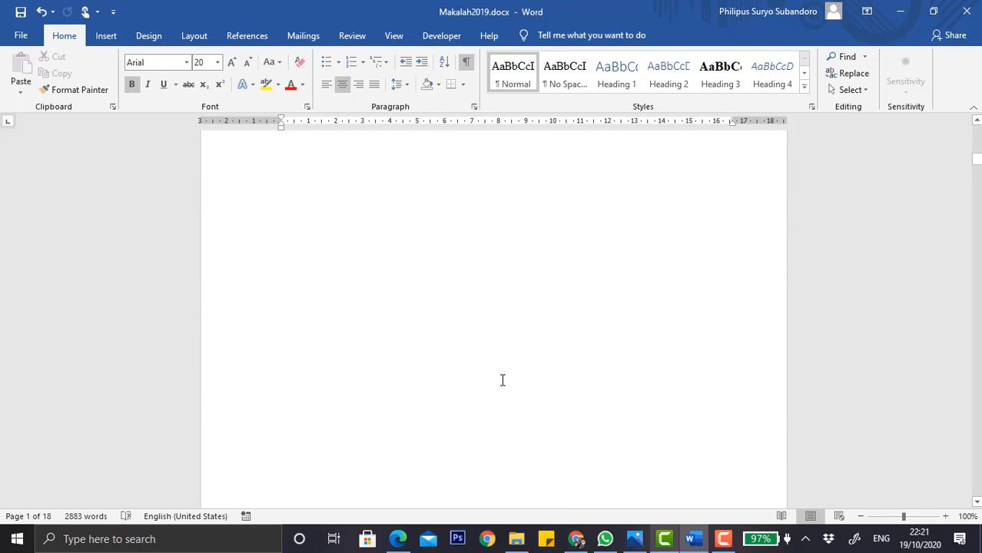
pyautogui.scroll(-5, 502, 380)
pyautogui.scroll(15, 502, 380)
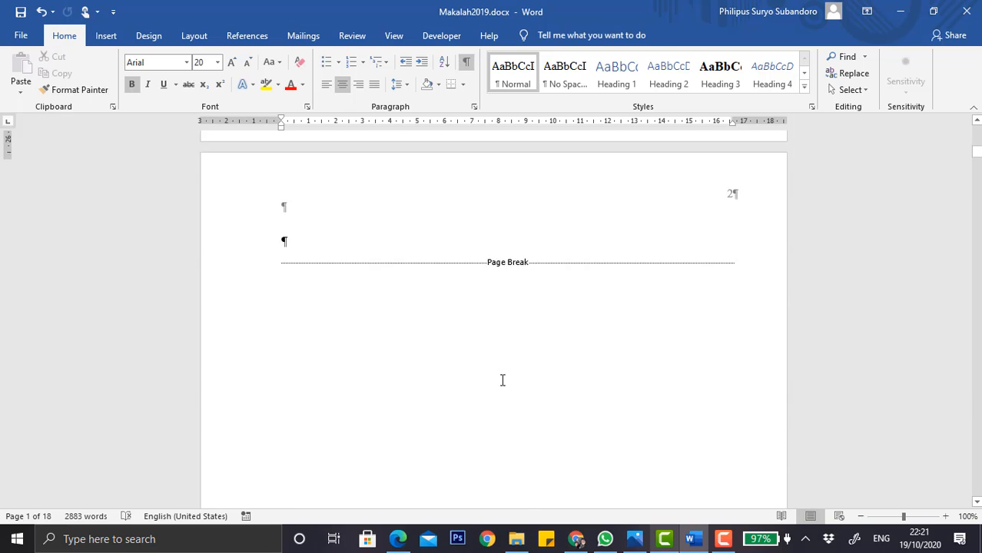
pyautogui.click(298, 284)
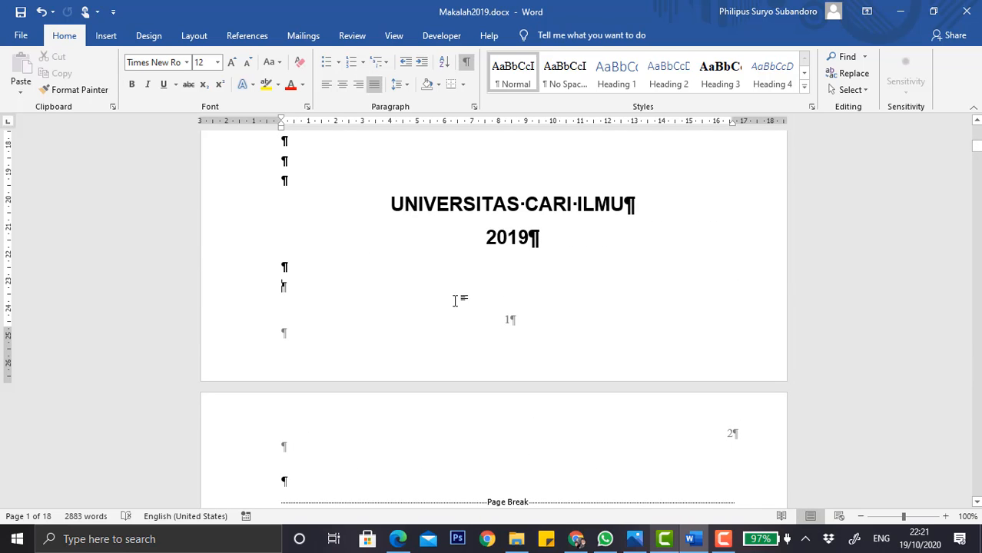
pyautogui.hotkey('ctrl', 'Return')
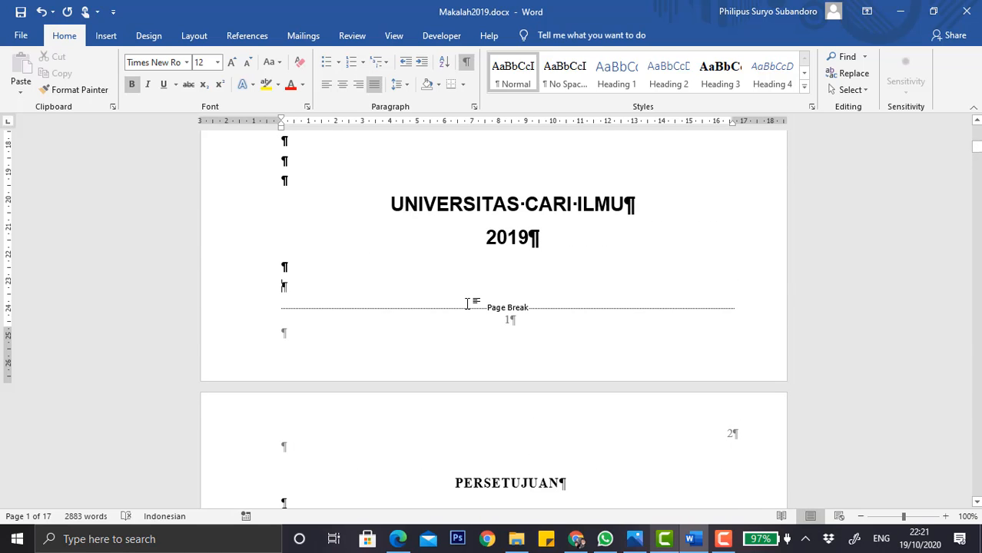
pyautogui.click(298, 305)
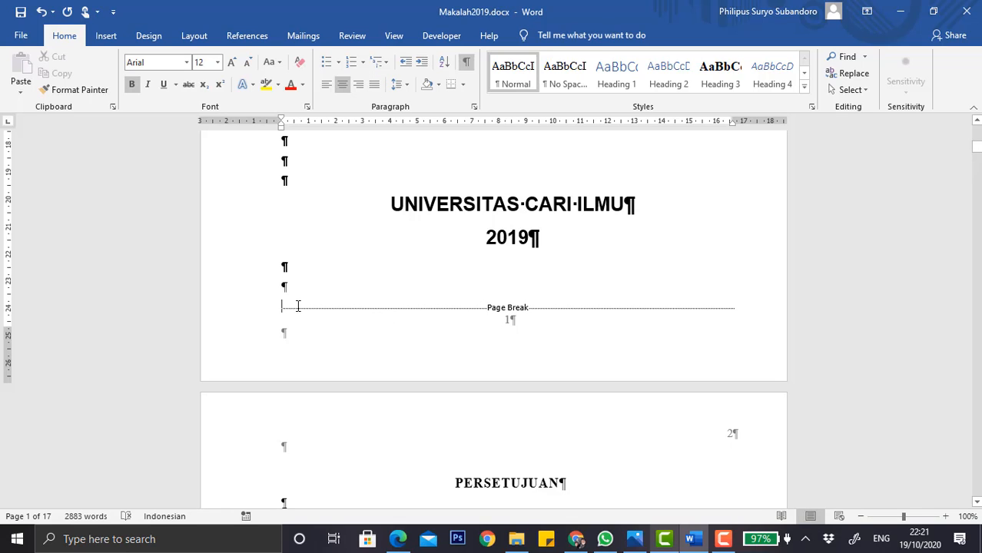
pyautogui.press('Delete')
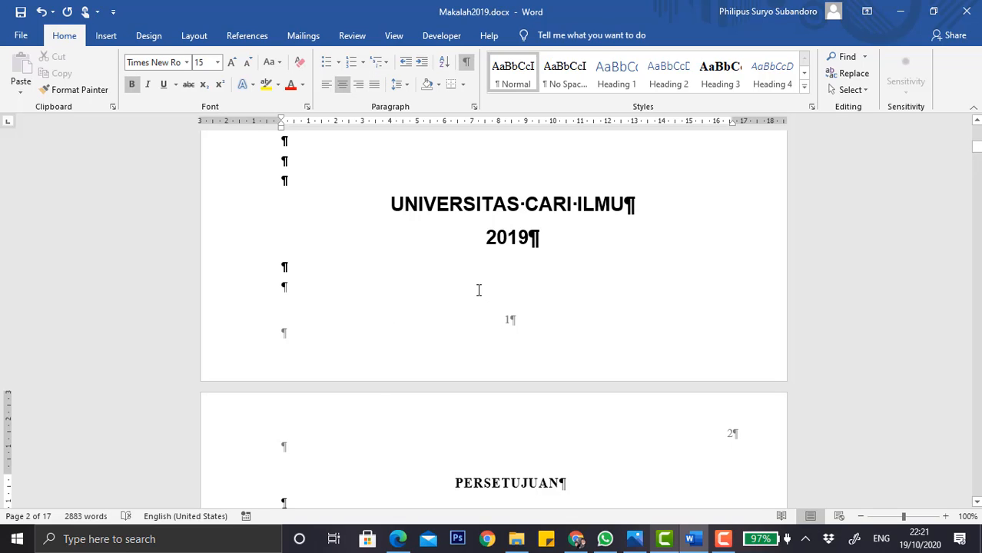
# Remove the blank page after the cover and start PERSETUJUAN in a new section with a Next Page section break.
pyautogui.click(477, 289)
pyautogui.press('Delete')
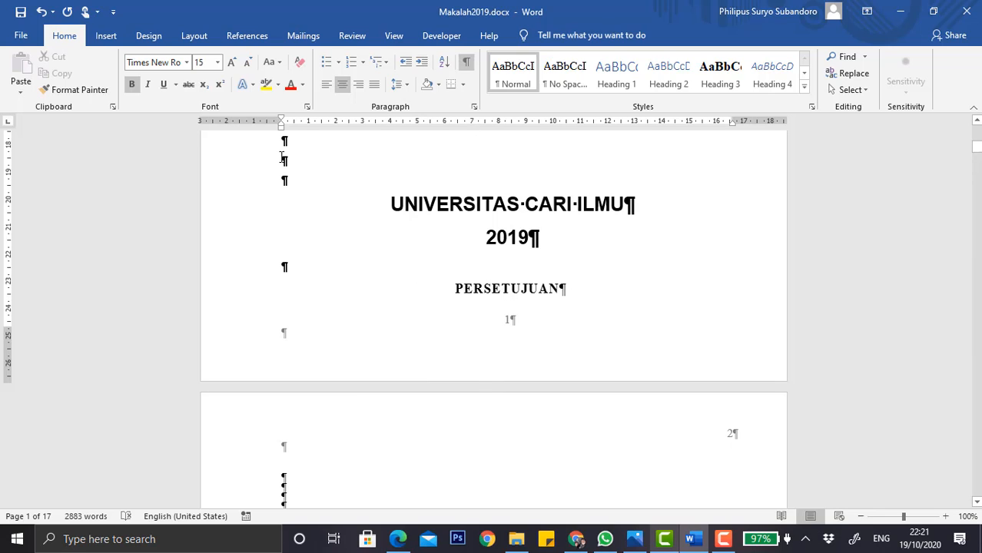
pyautogui.click(194, 37)
pyautogui.click(185, 57)
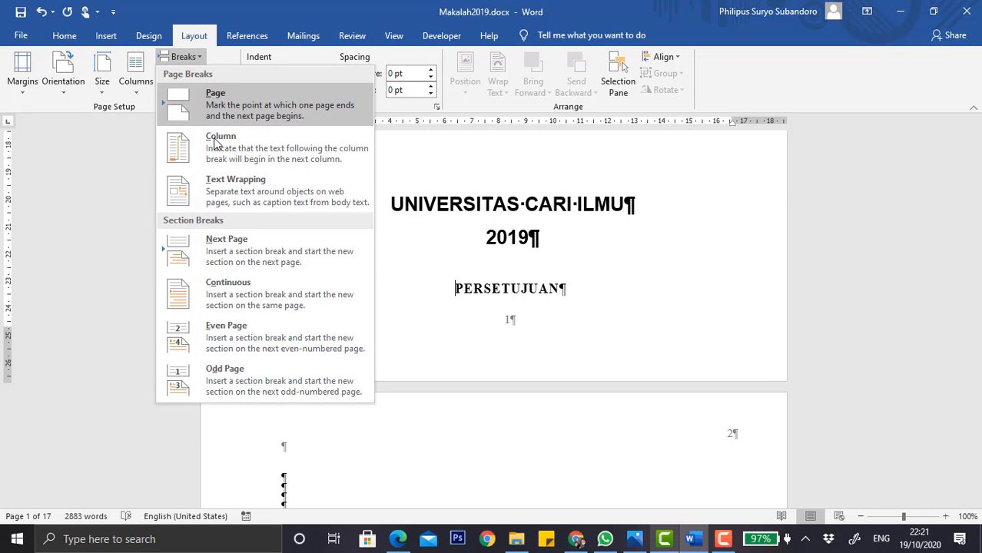
pyautogui.click(236, 268)
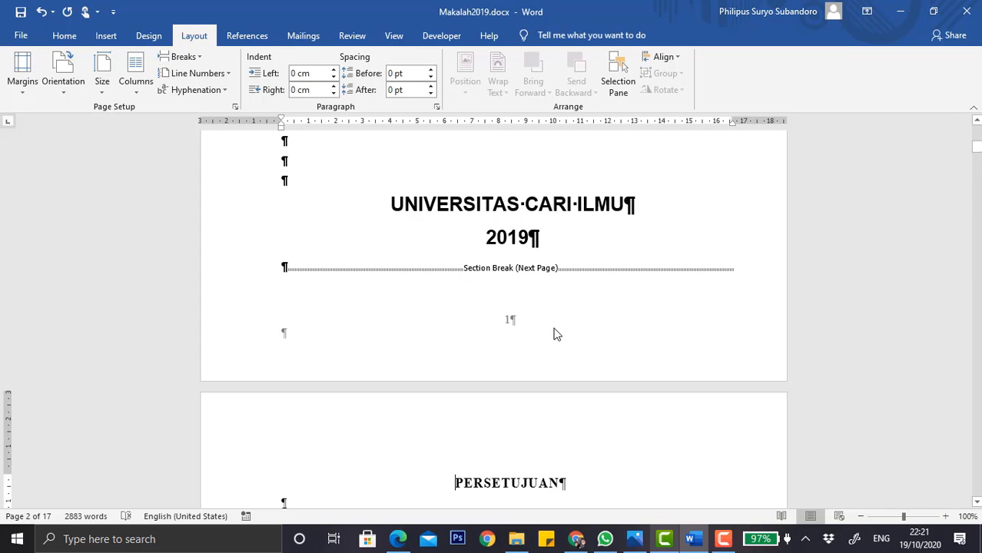
# Open the second section's first-page header to inspect it, then close header and footer editing.
pyautogui.scroll(-1, 553, 332)
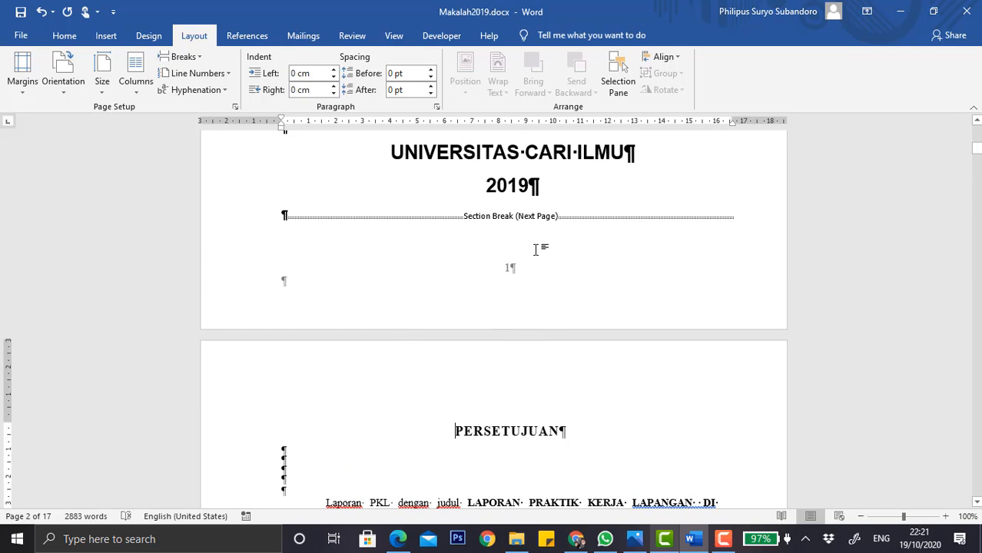
pyautogui.scroll(-2, 536, 247)
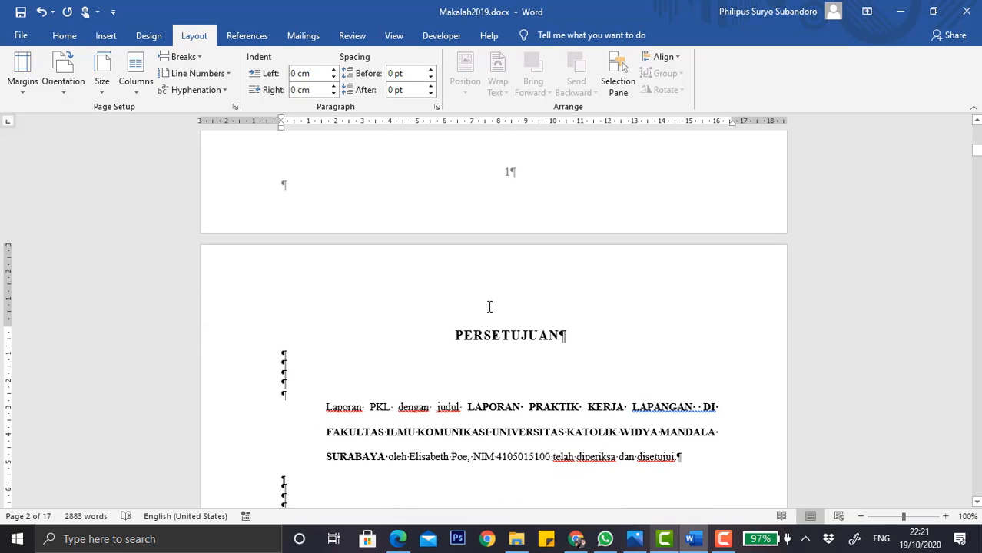
pyautogui.scroll(2, 511, 244)
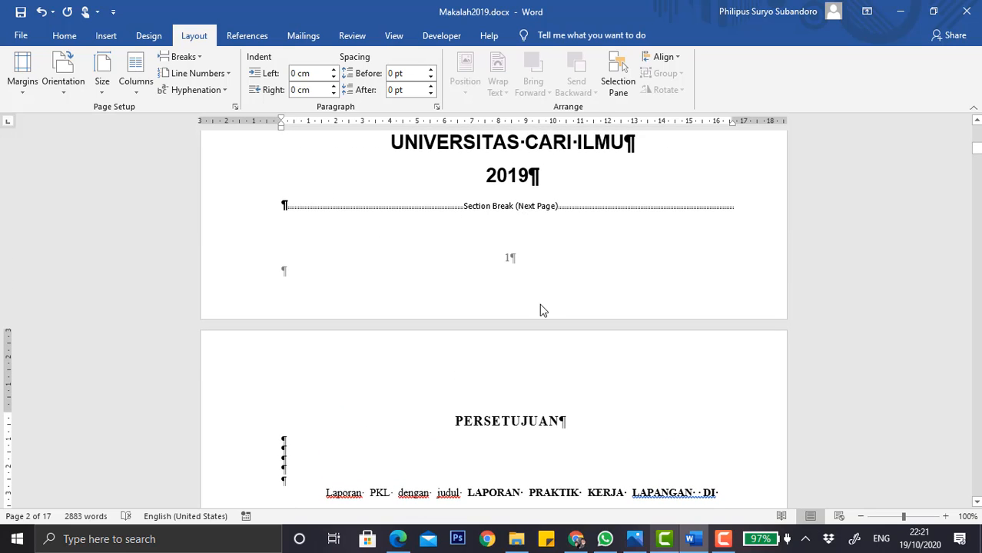
pyautogui.scroll(-1, 539, 310)
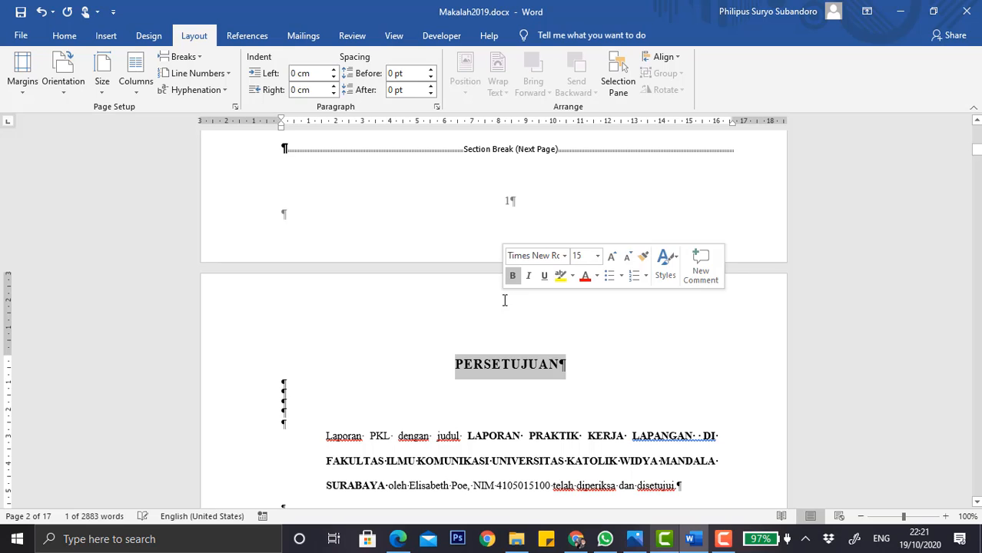
pyautogui.doubleClick(460, 312)
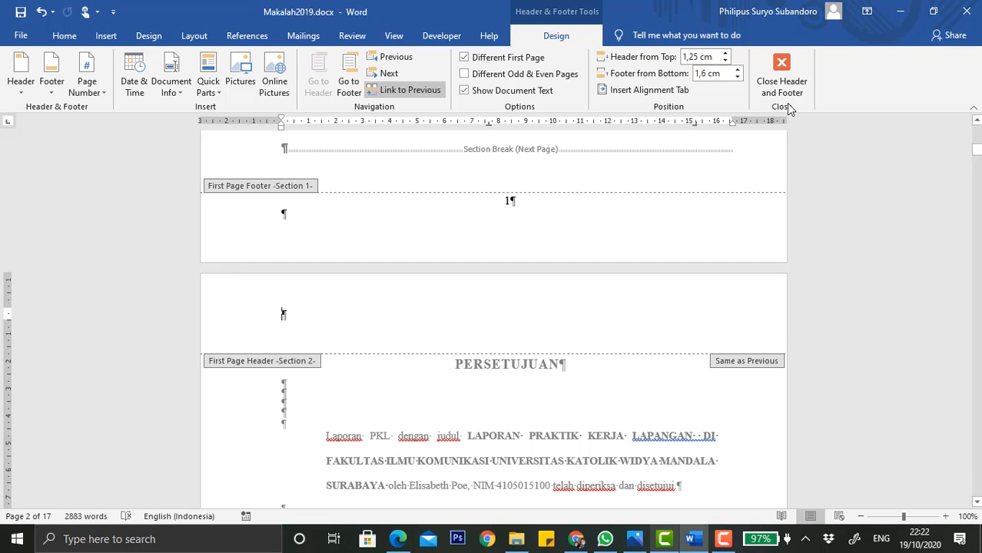
pyautogui.click(781, 80)
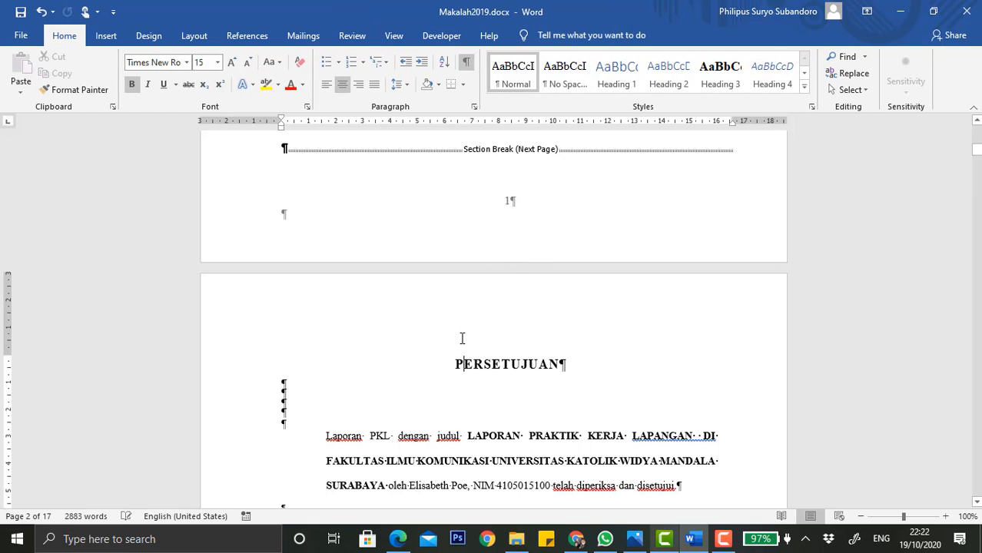
# Replace the page break after the PERSETUJUAN page with a Next Page section break before KATA PENGANTAR.
pyautogui.scroll(-10, 462, 338)
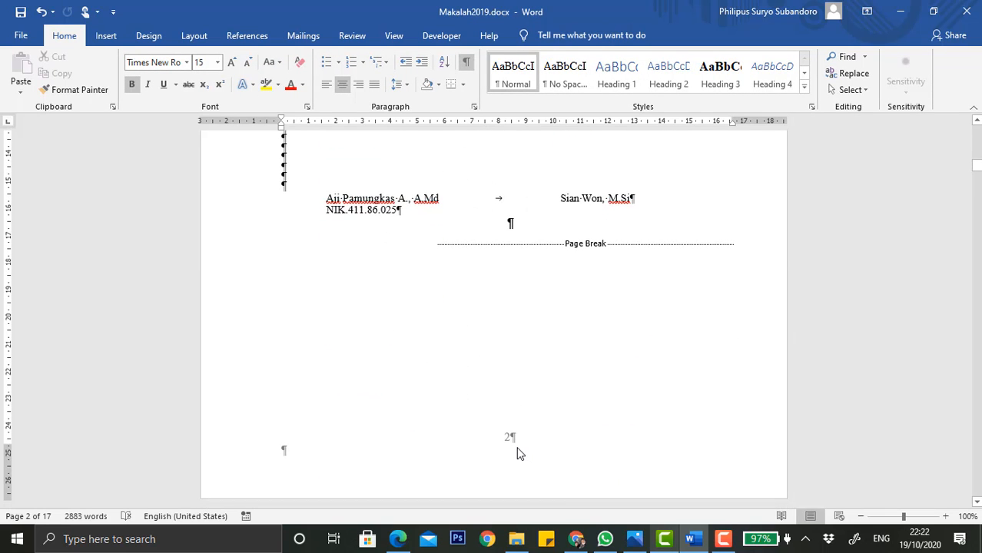
pyautogui.scroll(-7, 517, 454)
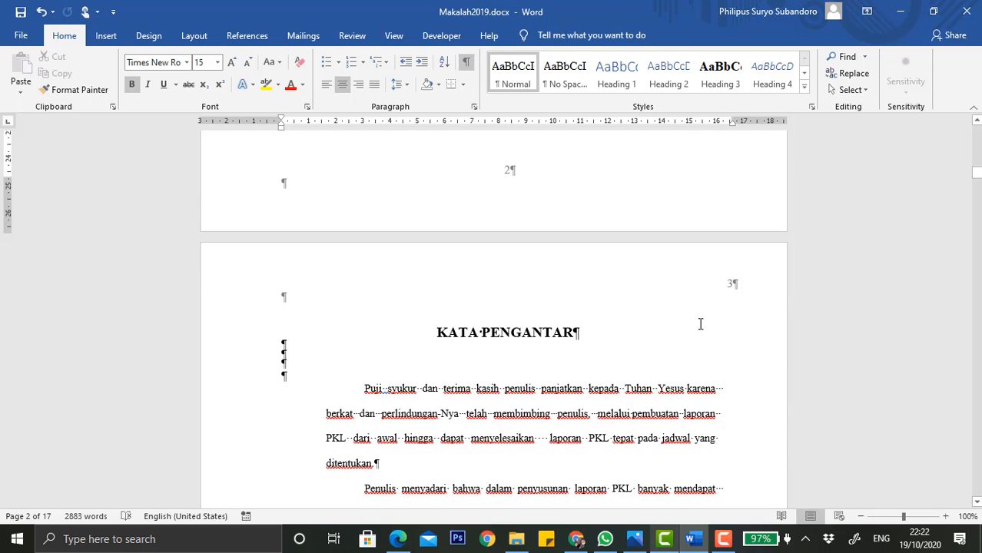
pyautogui.scroll(9, 661, 392)
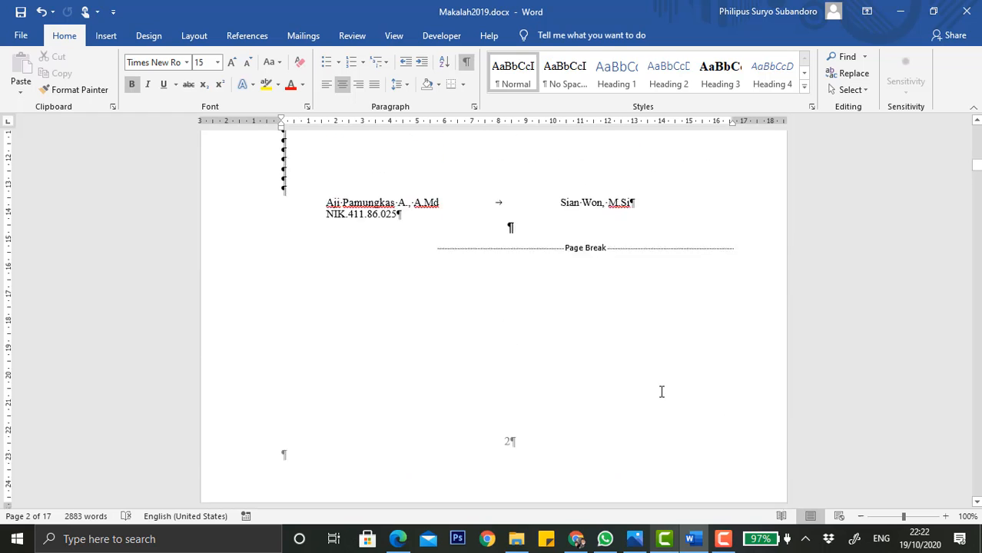
pyautogui.click(440, 319)
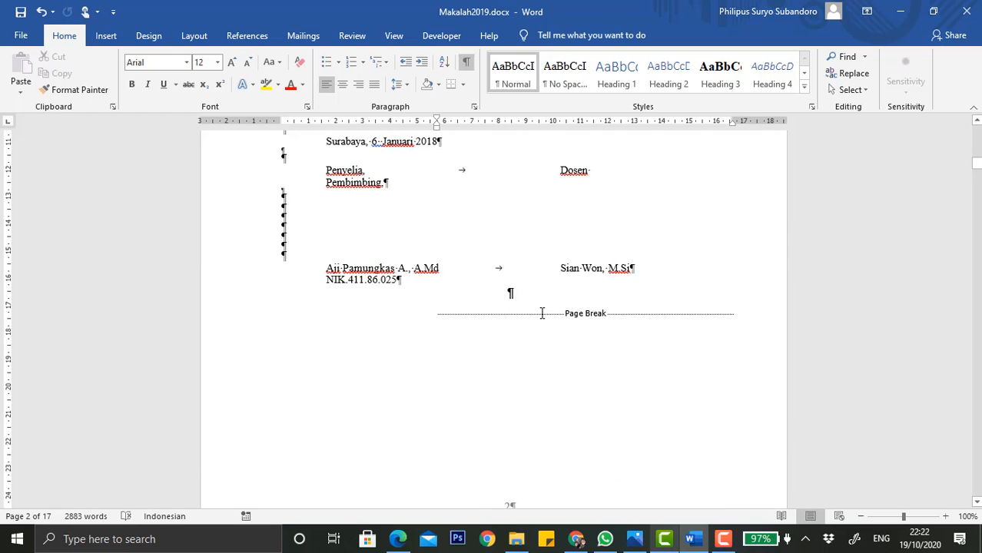
pyautogui.press('Delete')
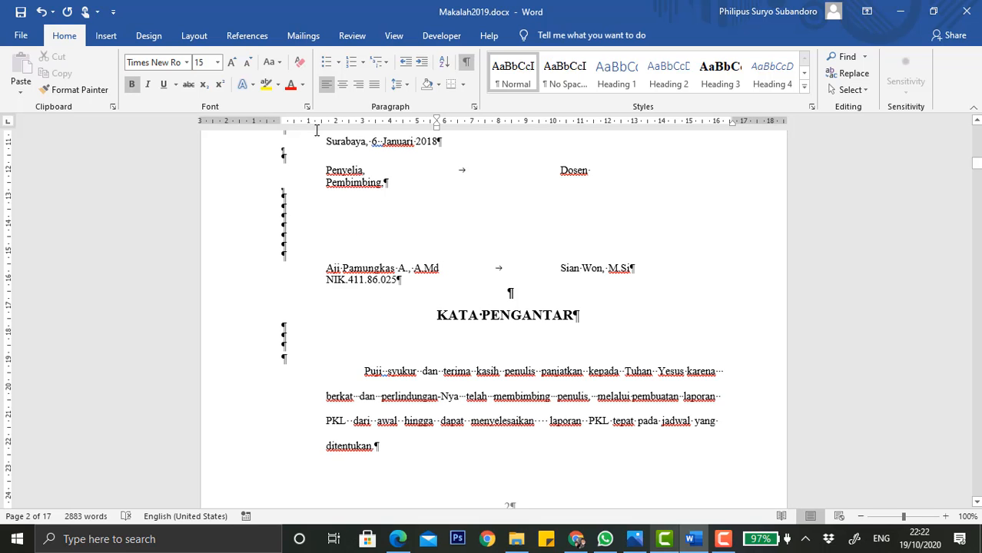
pyautogui.click(194, 35)
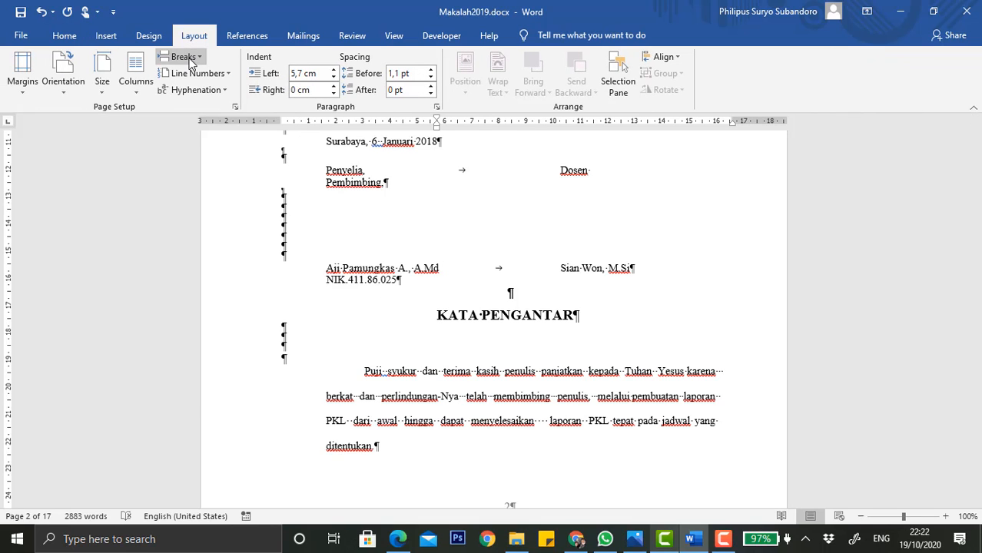
pyautogui.click(183, 57)
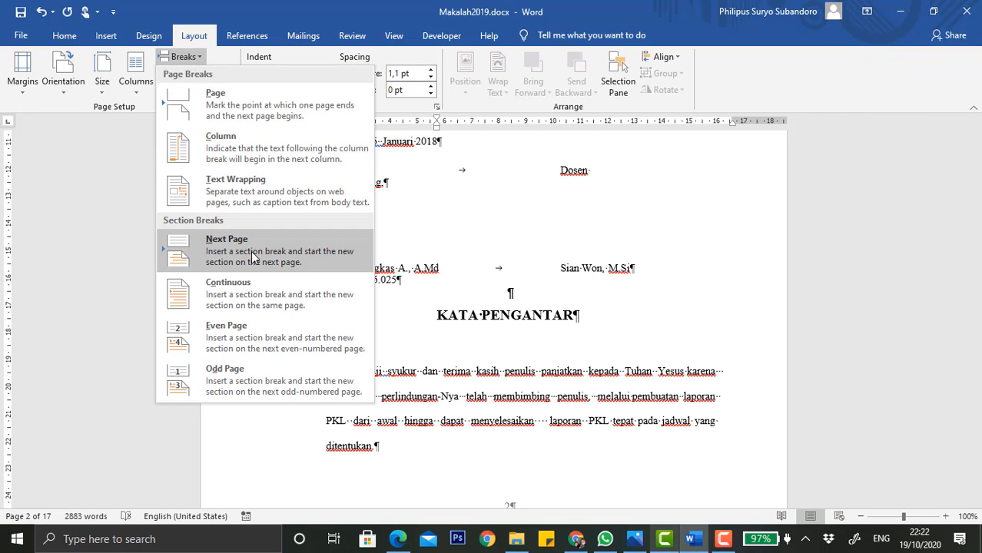
pyautogui.click(255, 257)
# Replace the page break after the KATA PENGANTAR page with a Next Page section break before DAFTAR ISI.
pyautogui.scroll(-10, 539, 325)
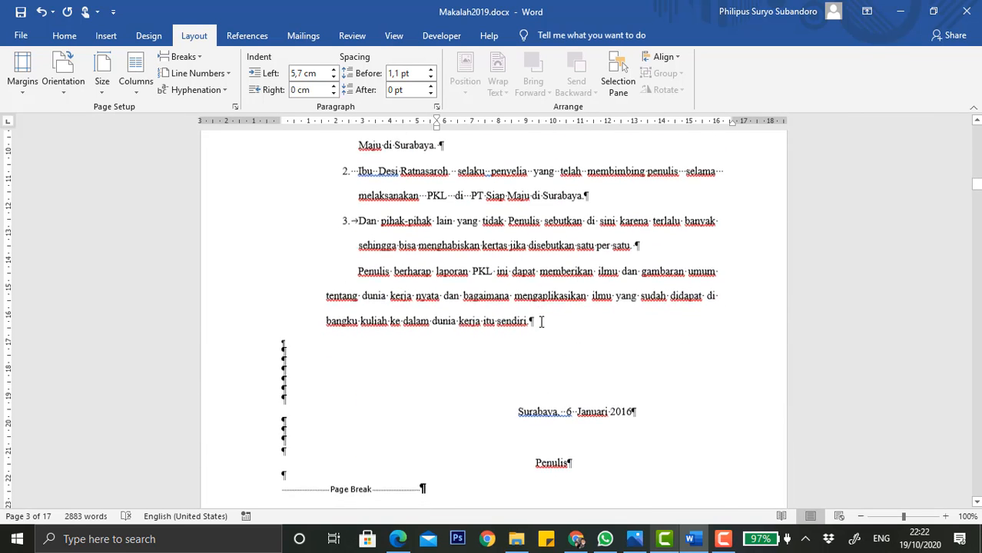
pyautogui.scroll(-3, 541, 321)
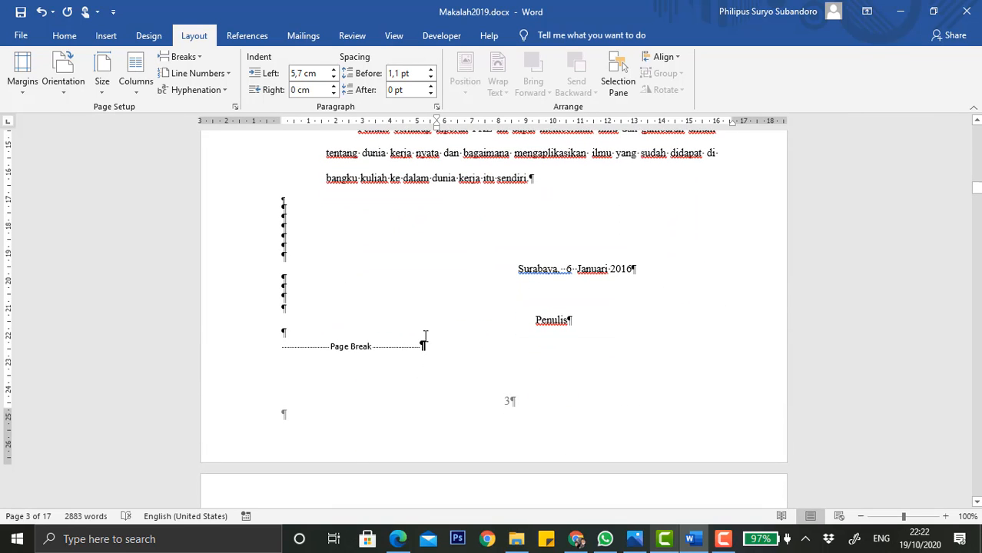
pyautogui.click(310, 348)
pyautogui.press('Delete')
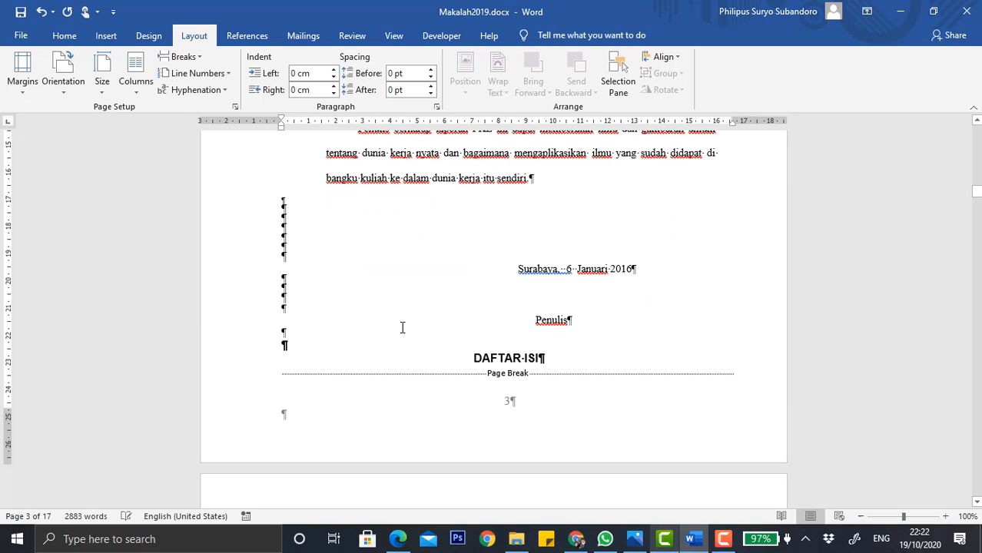
pyautogui.click(477, 358)
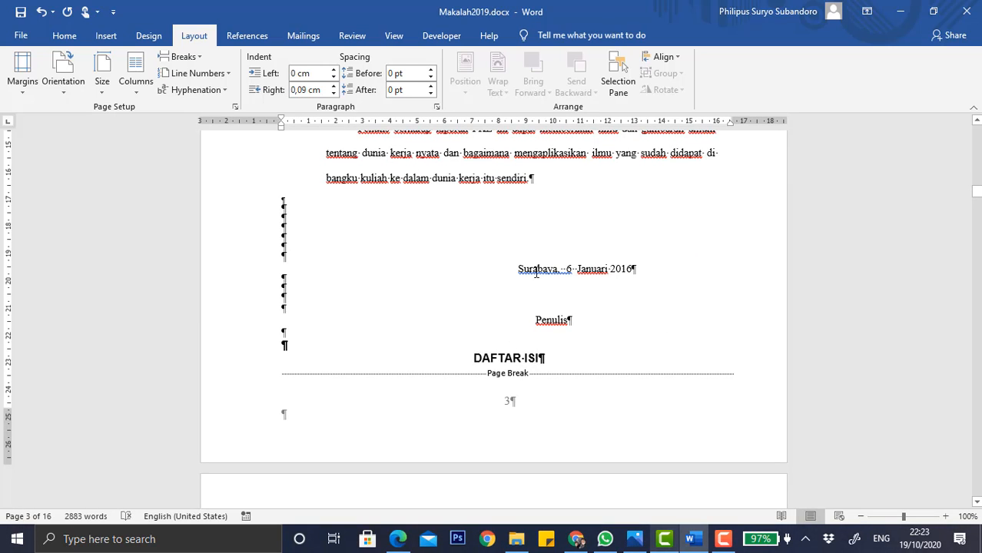
pyautogui.click(178, 57)
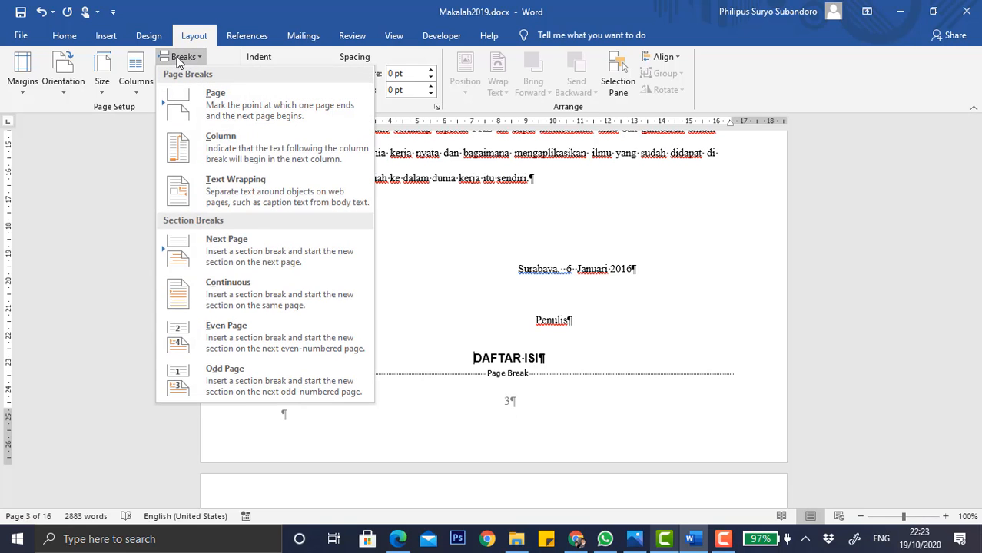
pyautogui.click(242, 258)
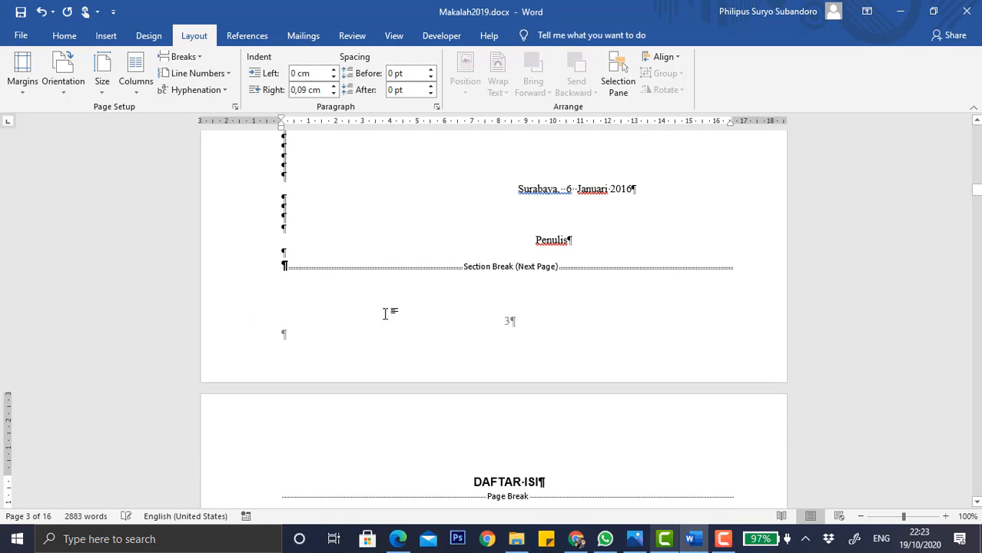
pyautogui.scroll(-15, 444, 357)
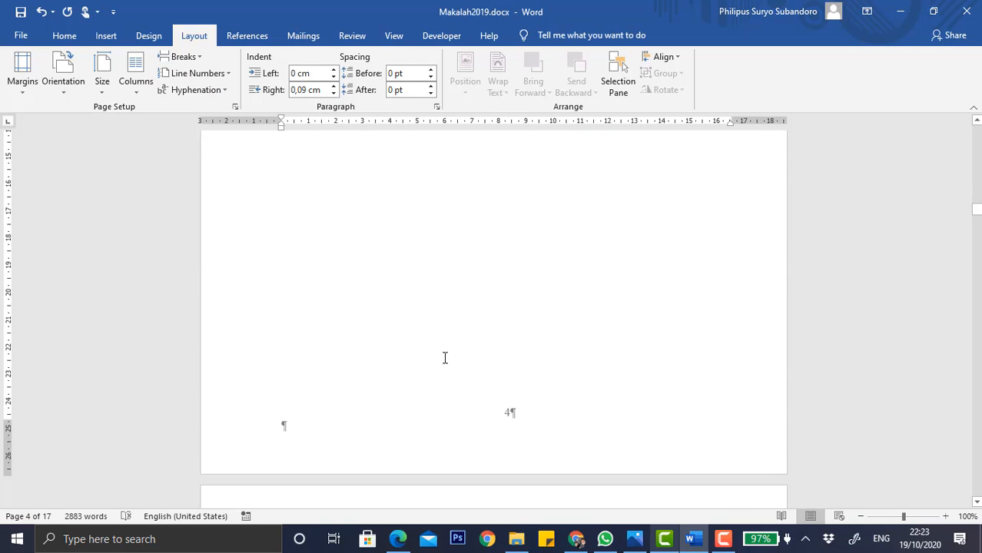
# Replace the page break after the DAFTAR ISI page with a Next Page section break before BAB I.
pyautogui.scroll(-1, 444, 357)
pyautogui.scroll(-1, 444, 357)
pyautogui.scroll(10, 444, 357)
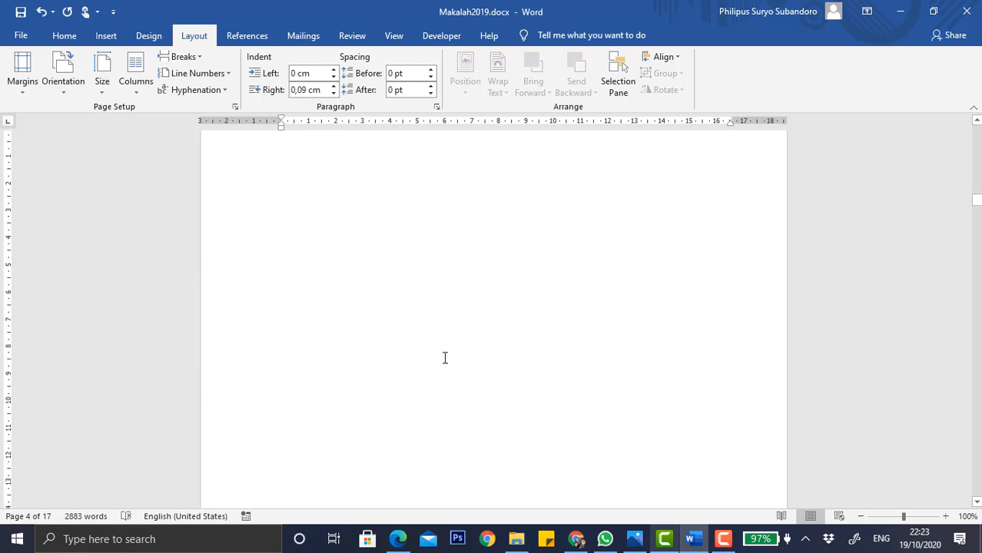
pyautogui.click(288, 210)
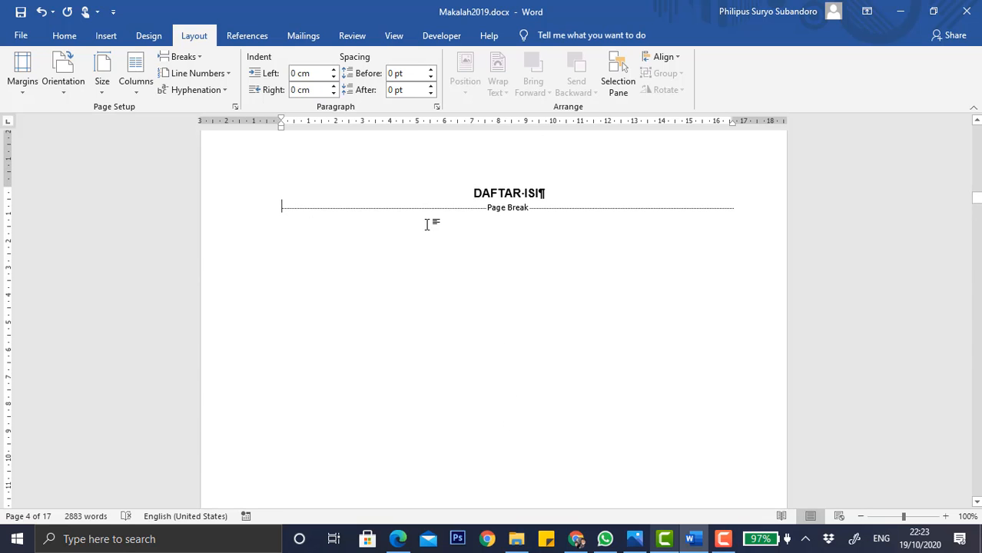
pyautogui.press('Return')
pyautogui.press('Return')
pyautogui.press('Return')
pyautogui.press('Return')
pyautogui.press('Delete')
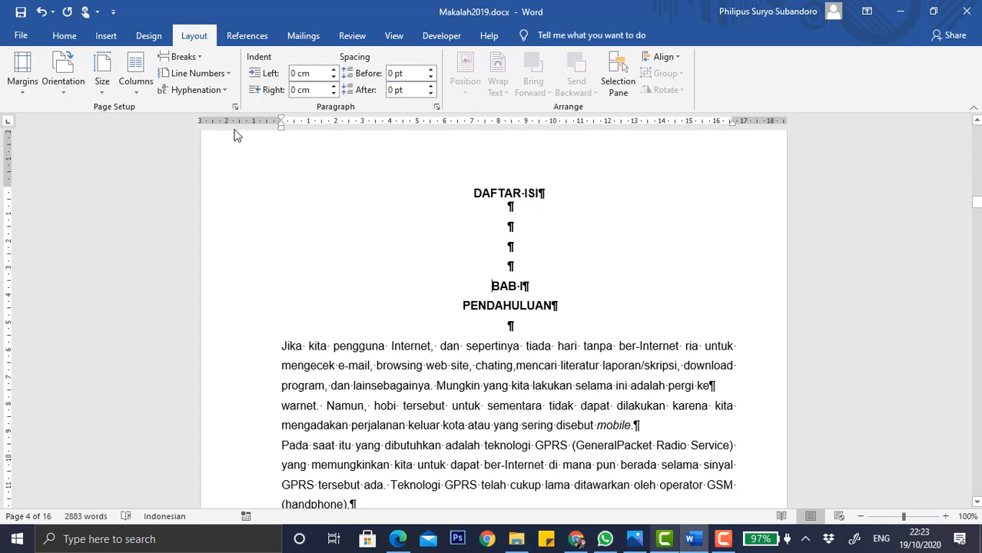
pyautogui.click(198, 57)
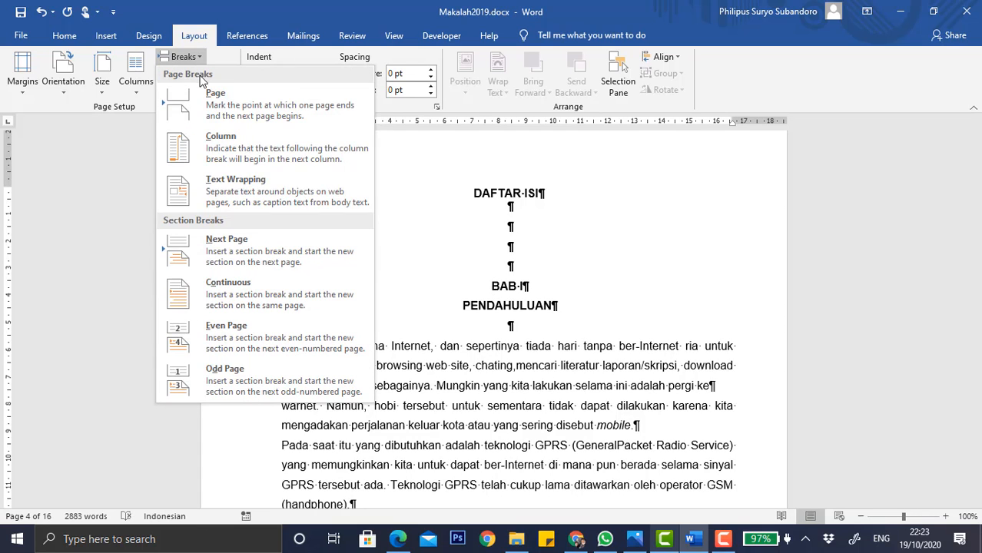
pyautogui.click(248, 245)
# Delete the blank paragraphs before BAB II PEMBAHASAN and insert a Next Page section break in their place.
pyautogui.scroll(-15, 536, 365)
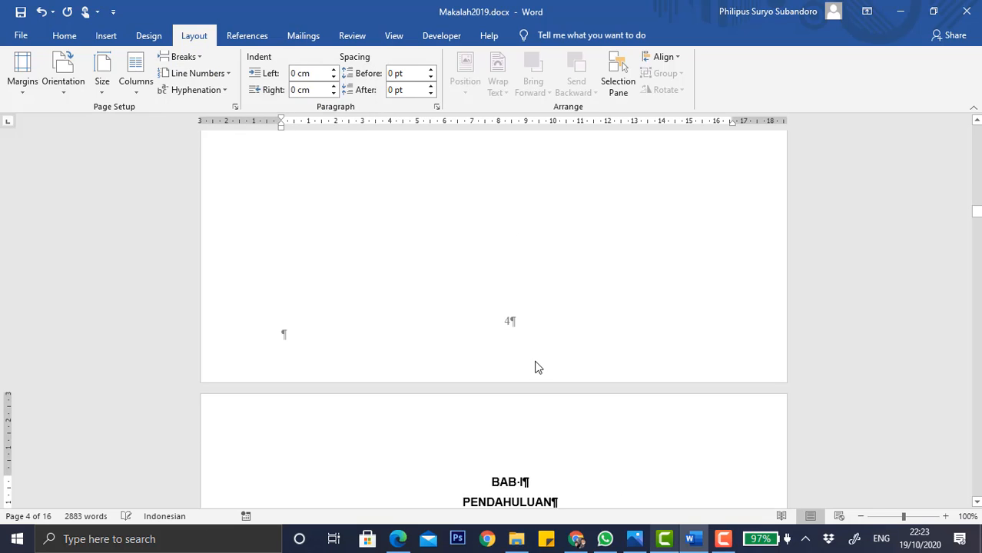
pyautogui.scroll(-3, 536, 361)
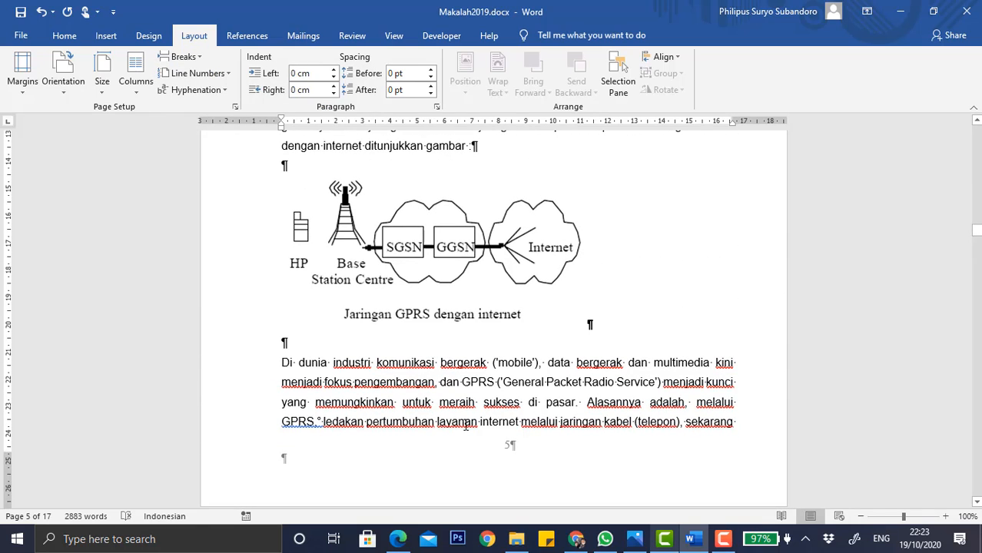
pyautogui.scroll(-6, 466, 425)
pyautogui.scroll(-2, 466, 425)
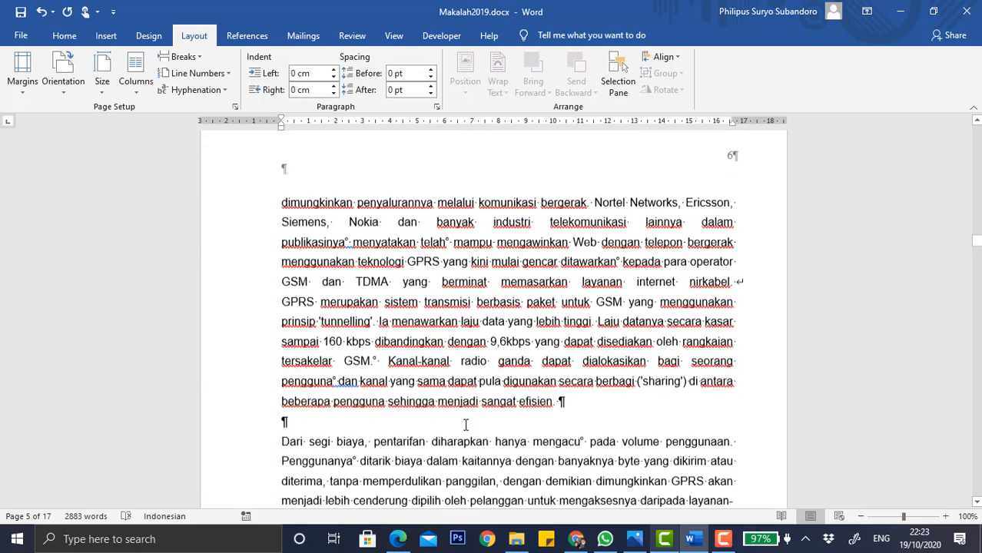
pyautogui.scroll(3, 466, 425)
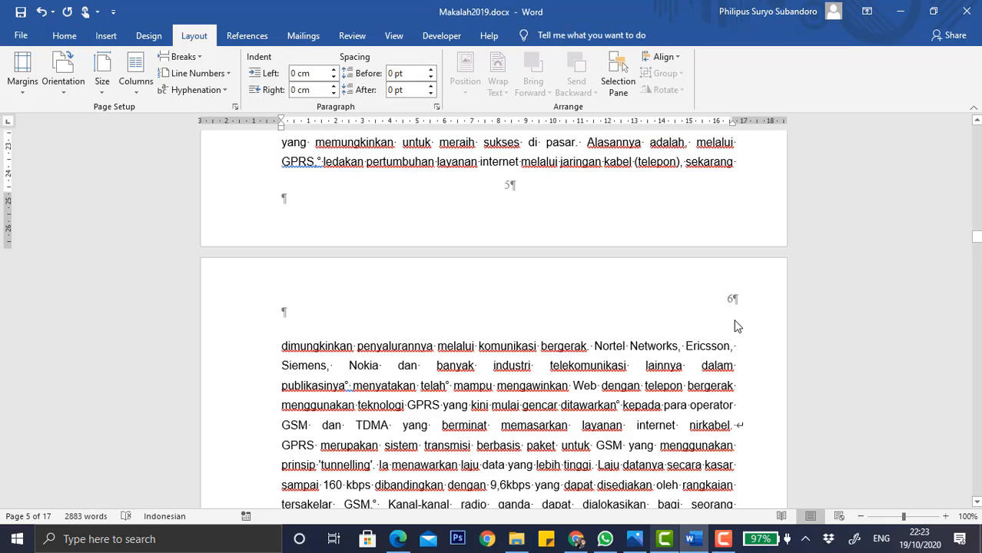
pyautogui.scroll(2, 736, 327)
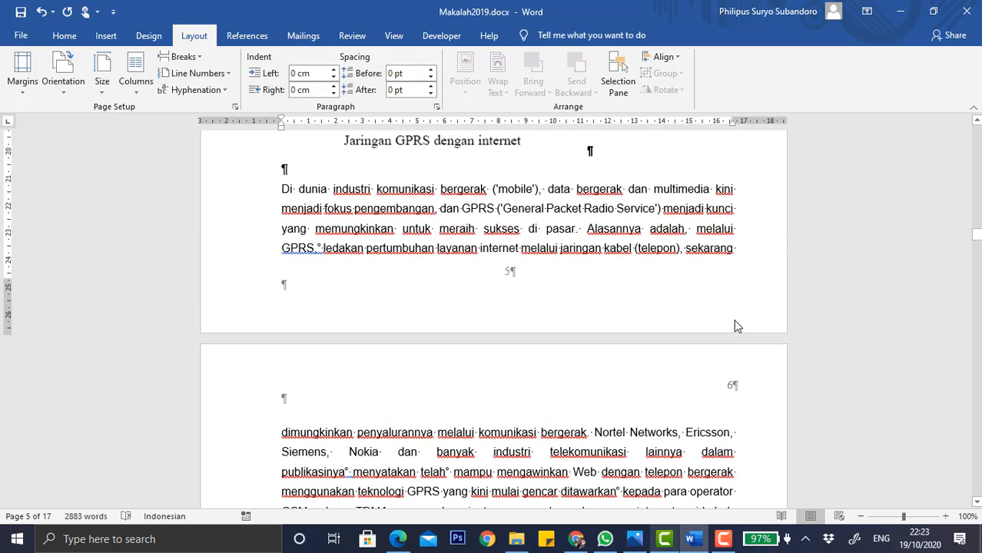
pyautogui.scroll(-15, 735, 327)
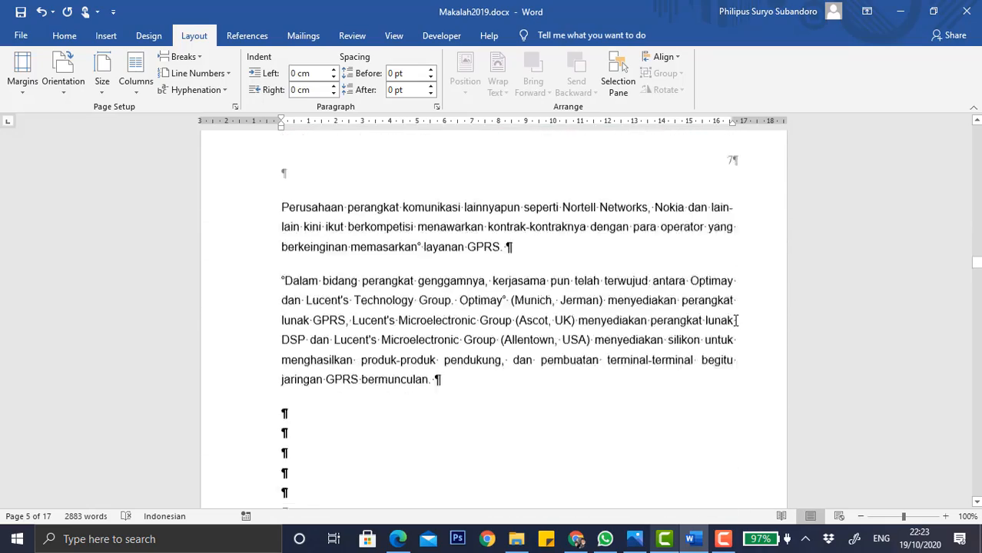
pyautogui.scroll(-14, 736, 321)
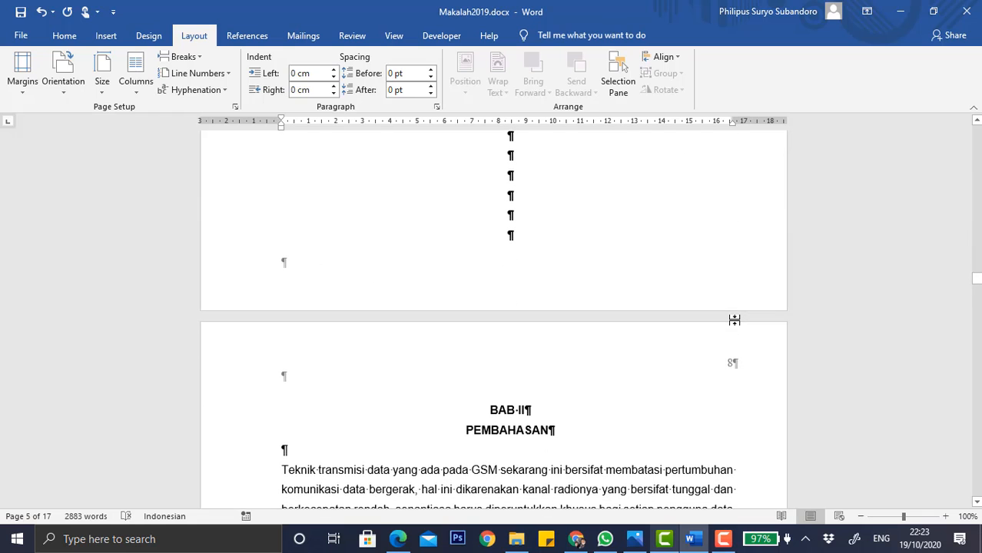
pyautogui.scroll(4, 735, 319)
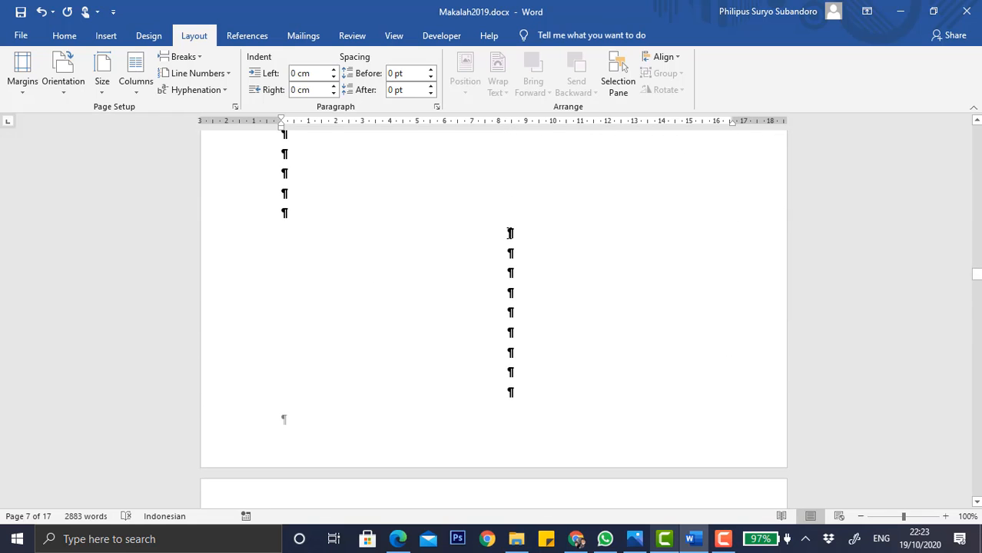
pyautogui.moveTo(510, 232); pyautogui.dragTo(511, 361)
pyautogui.press('Delete')
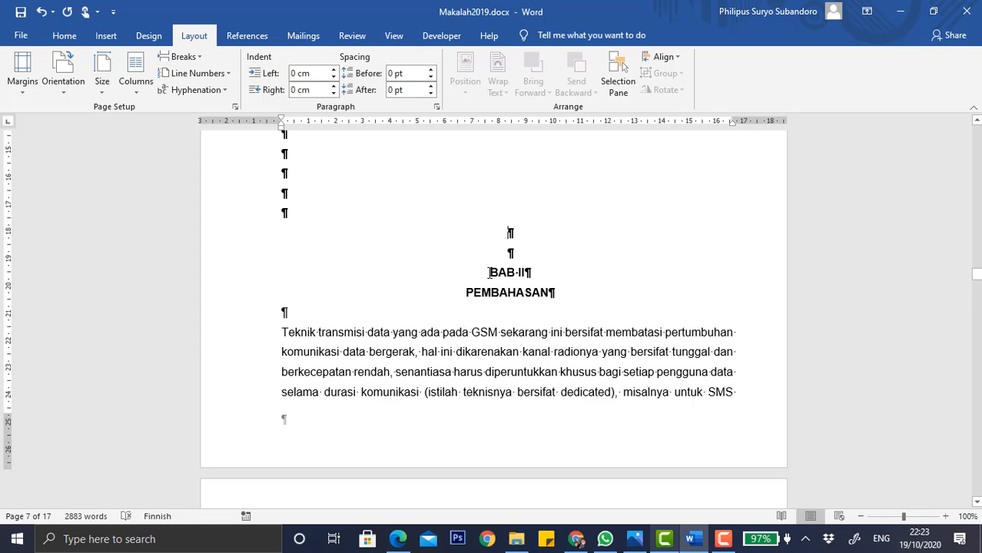
pyautogui.click(192, 60)
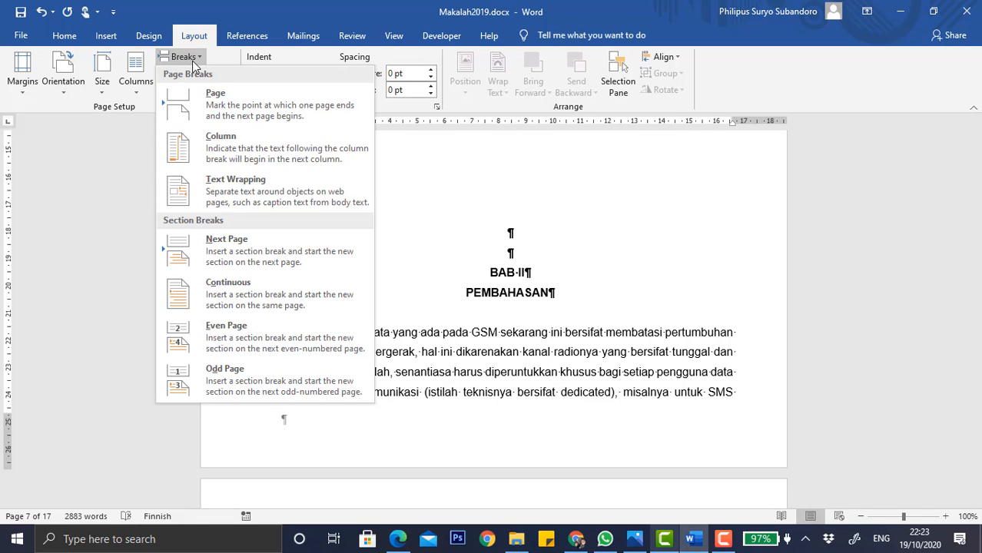
pyautogui.click(230, 241)
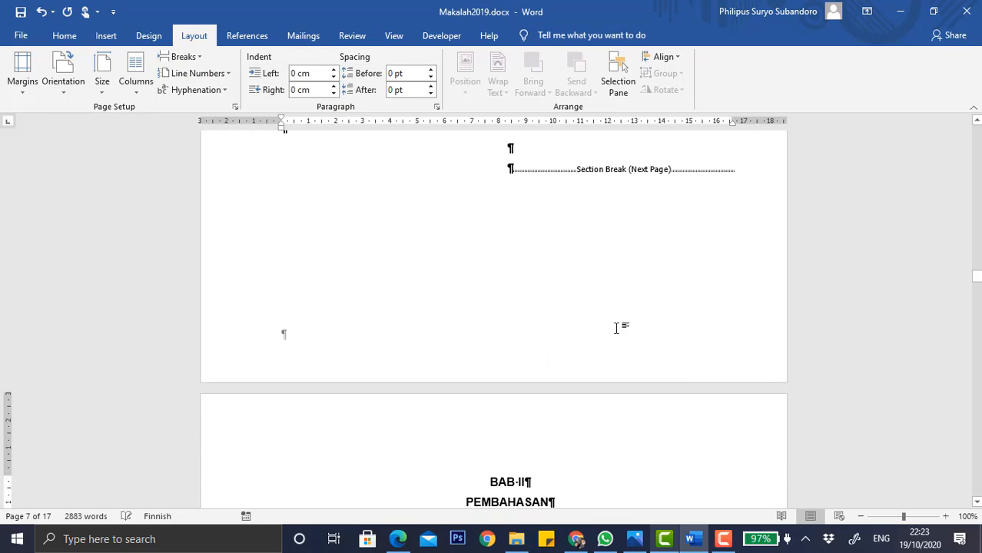
# Set the footer distance from the bottom to 0.9 cm on section 6's first-page footer, then close header and footer editing.
pyautogui.scroll(-10, 616, 328)
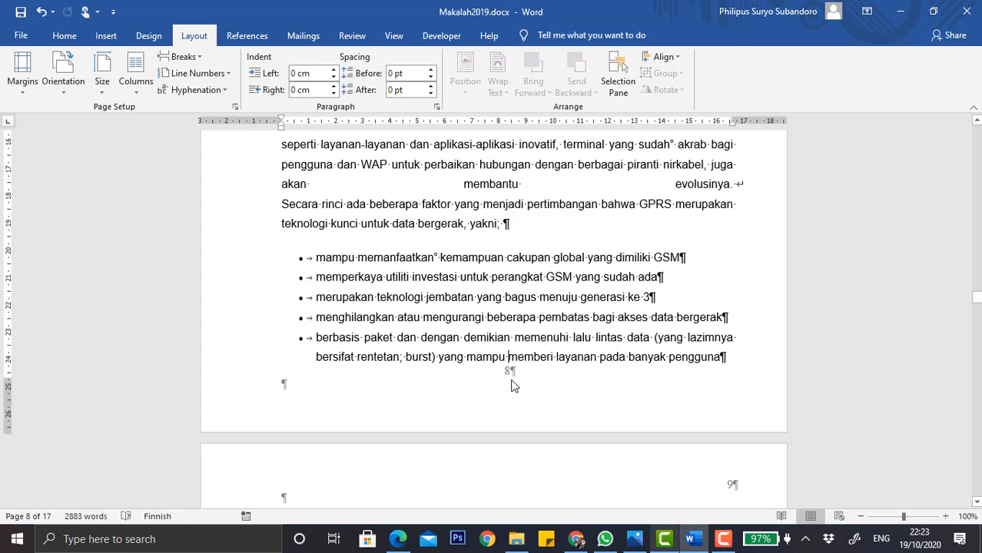
pyautogui.doubleClick(514, 386)
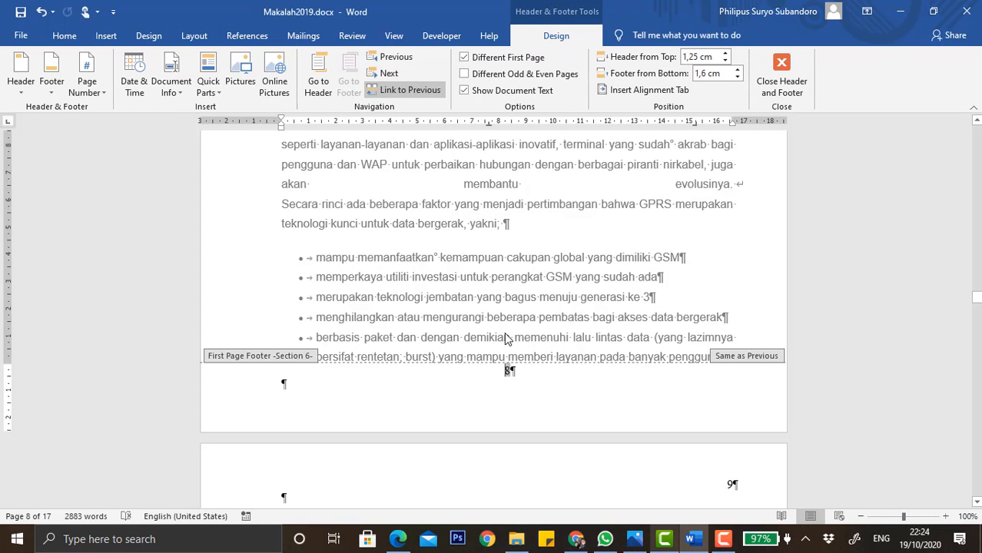
pyautogui.click(737, 78)
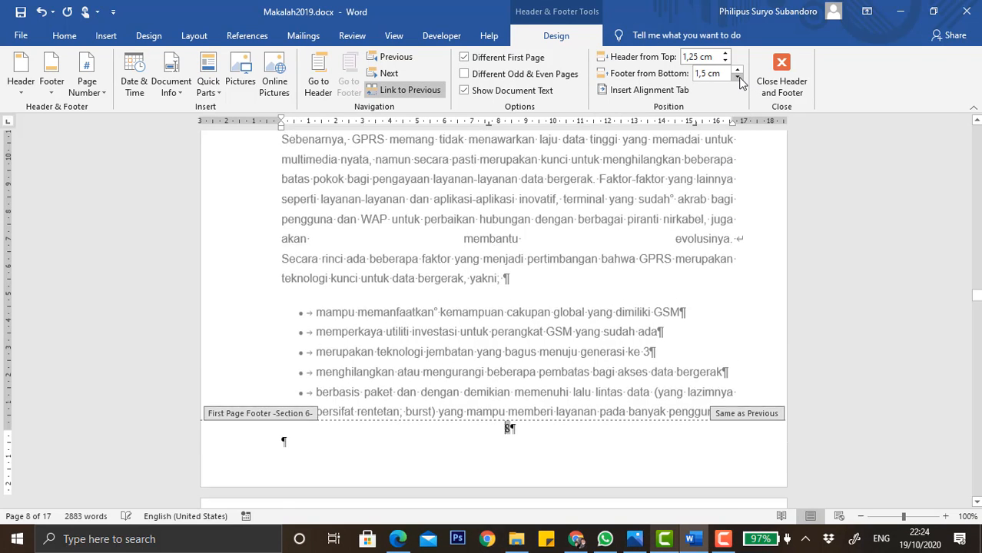
pyautogui.click(737, 78)
pyautogui.click(737, 77)
pyautogui.click(737, 78)
pyautogui.click(738, 79)
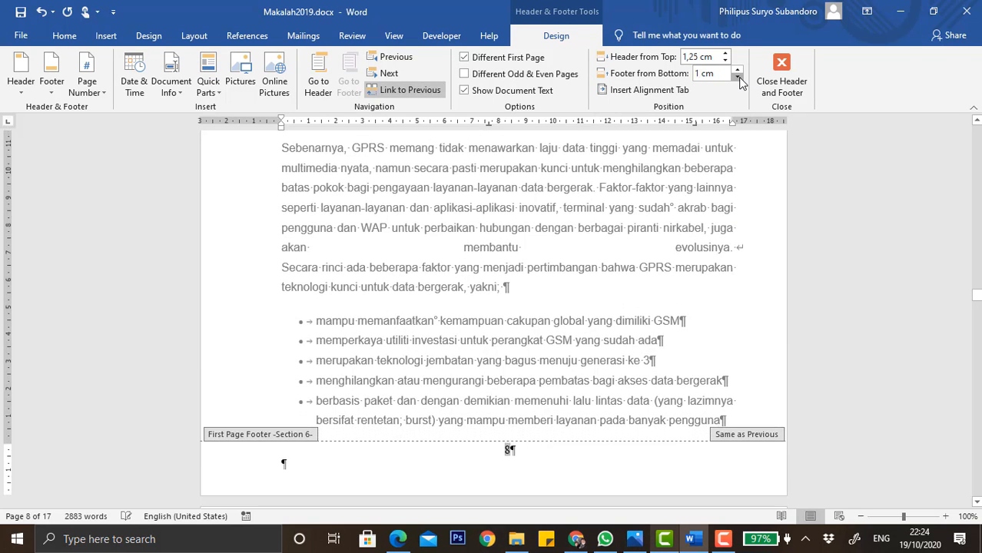
pyautogui.click(738, 78)
pyautogui.click(738, 78)
pyautogui.scroll(-2, 636, 236)
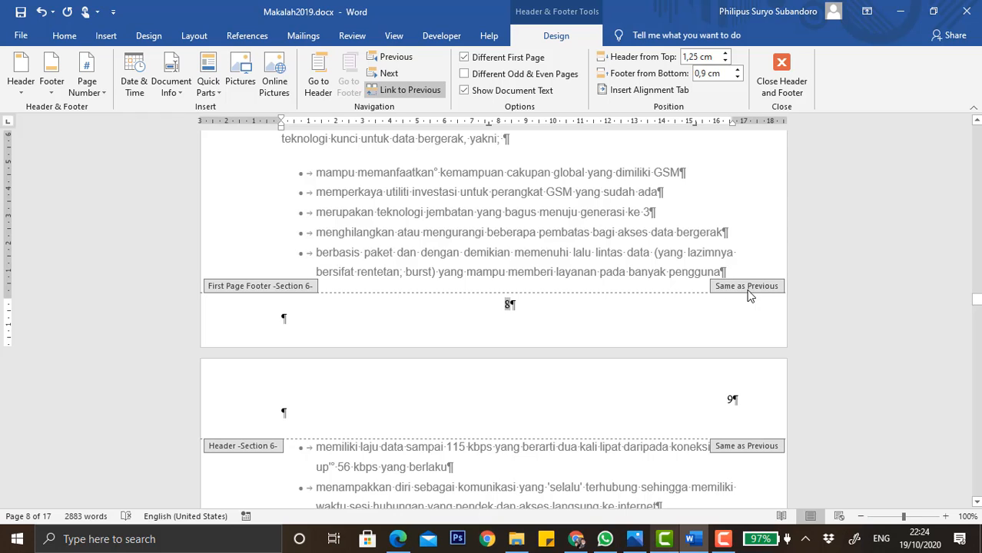
pyautogui.click(780, 77)
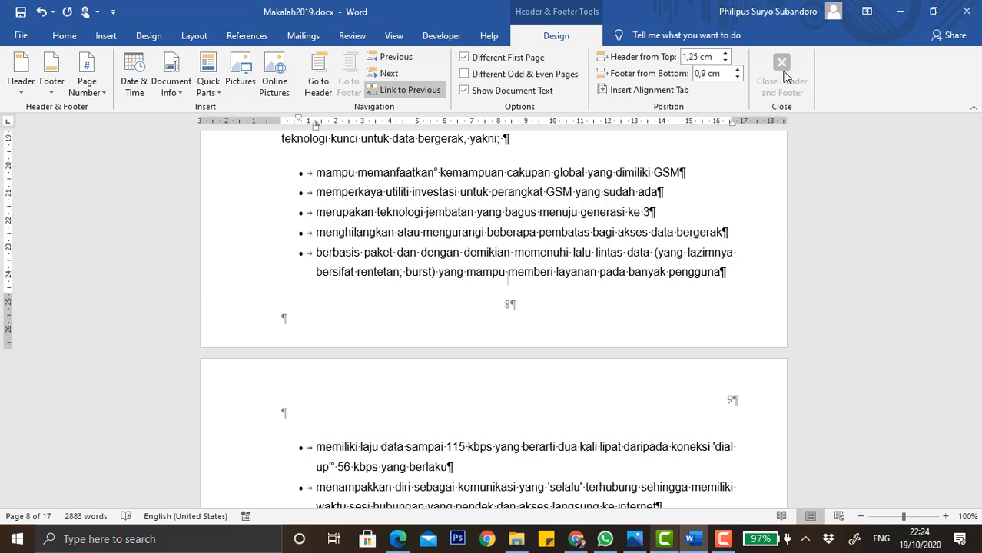
# Insert a Next Page section break at the BAB III KESIMPULAN heading.
pyautogui.scroll(15, 541, 282)
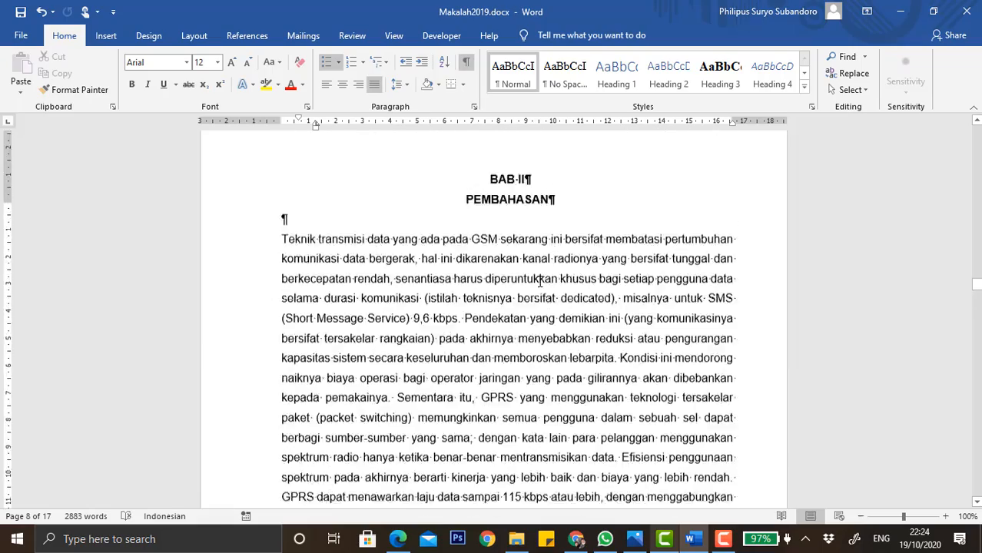
pyautogui.scroll(15, 541, 286)
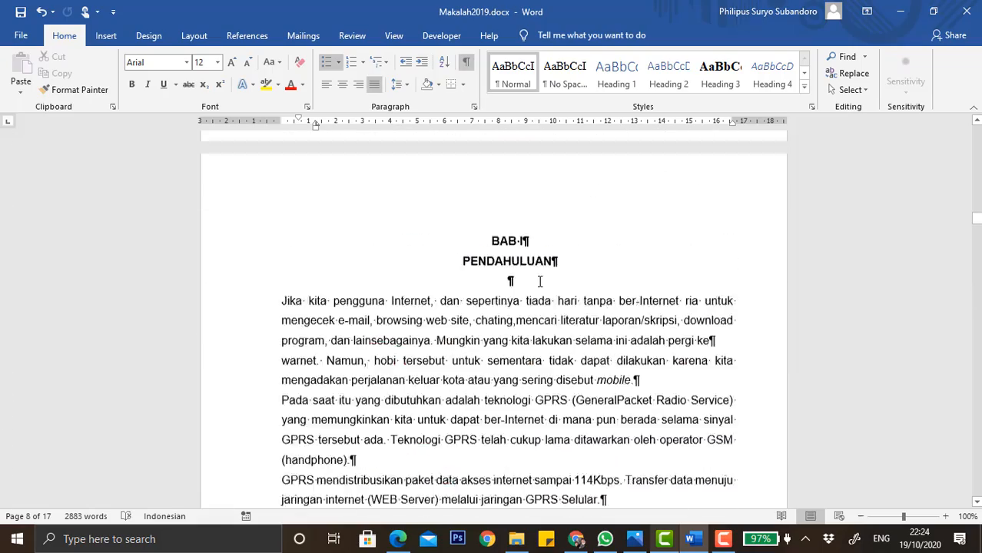
pyautogui.scroll(15, 540, 282)
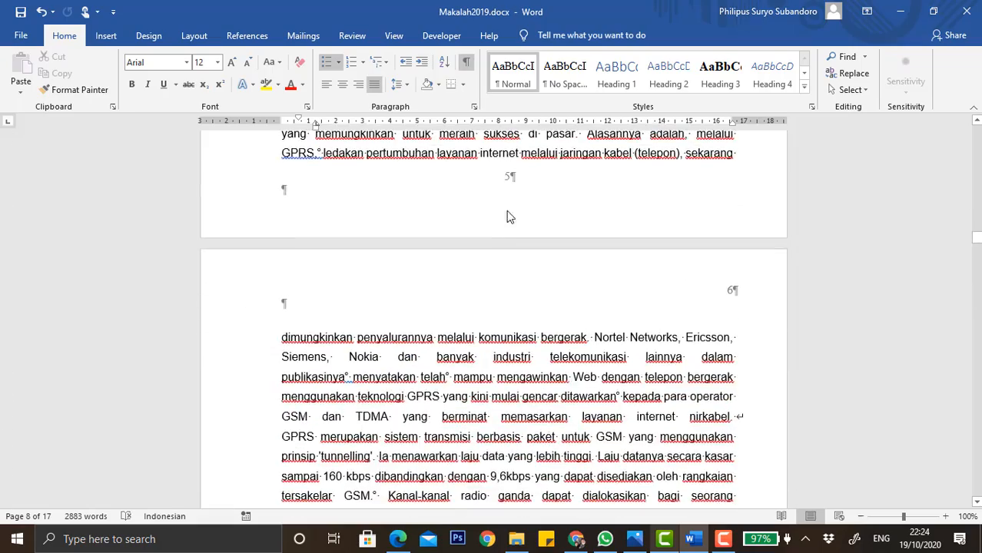
pyautogui.scroll(-20, 513, 208)
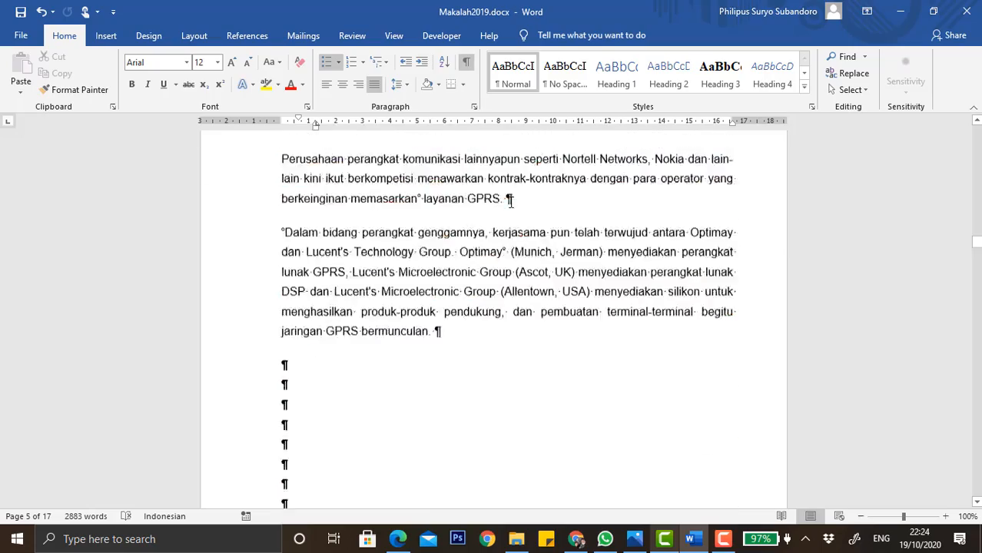
pyautogui.scroll(-20, 511, 202)
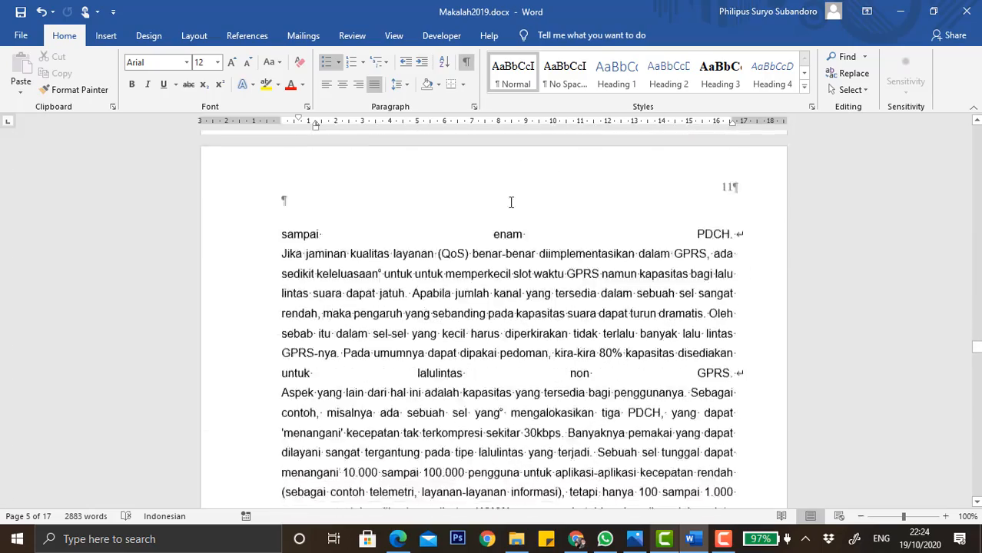
pyautogui.scroll(-20, 511, 202)
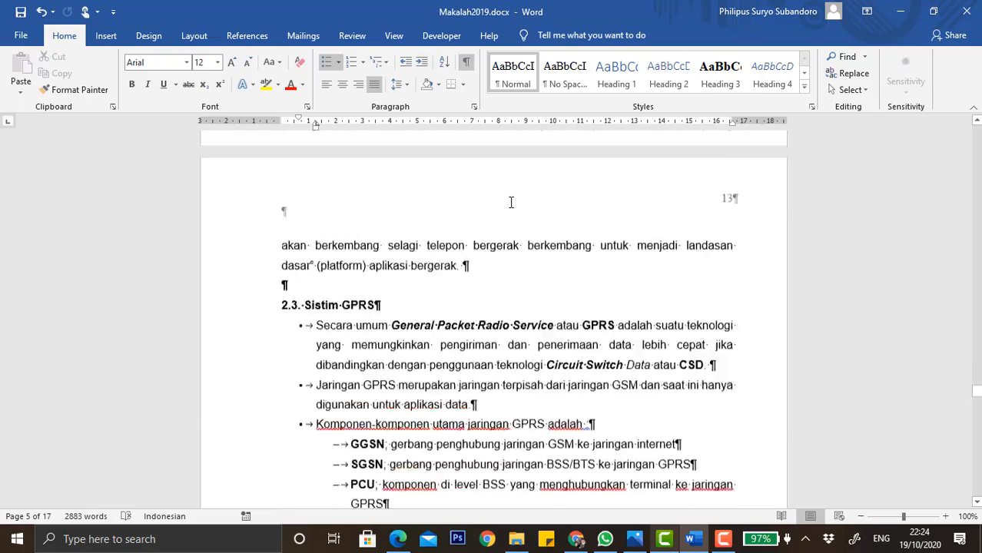
pyautogui.scroll(-20, 511, 211)
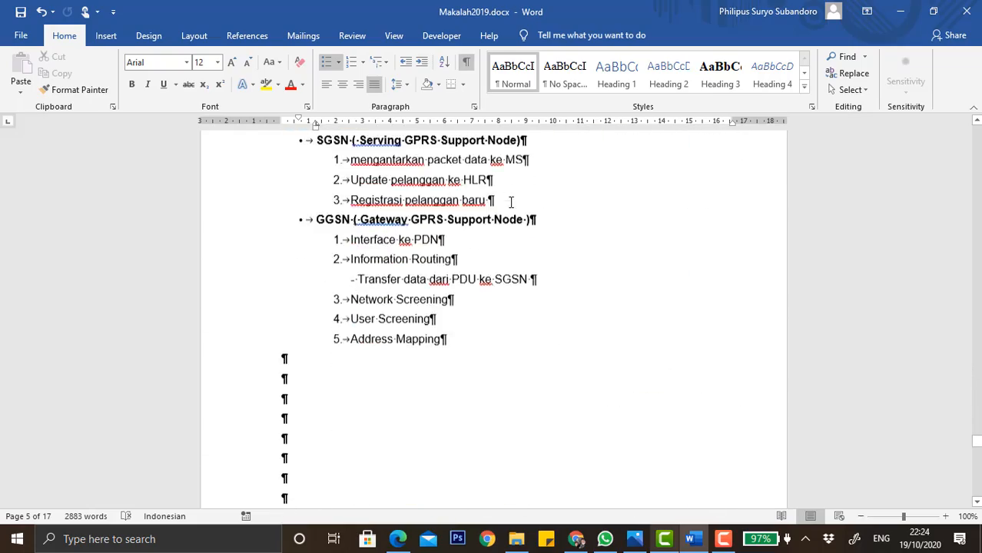
pyautogui.scroll(1, 500, 242)
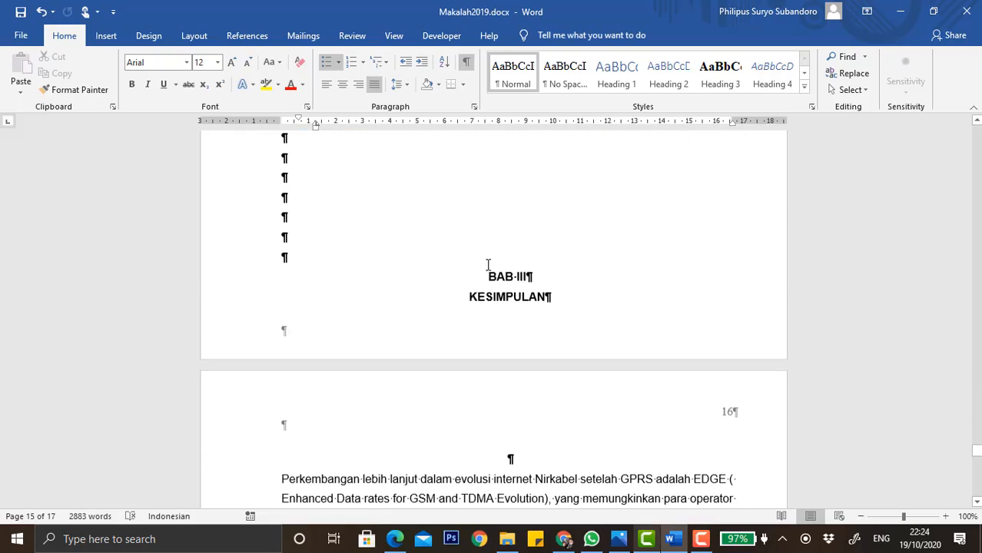
pyautogui.click(487, 274)
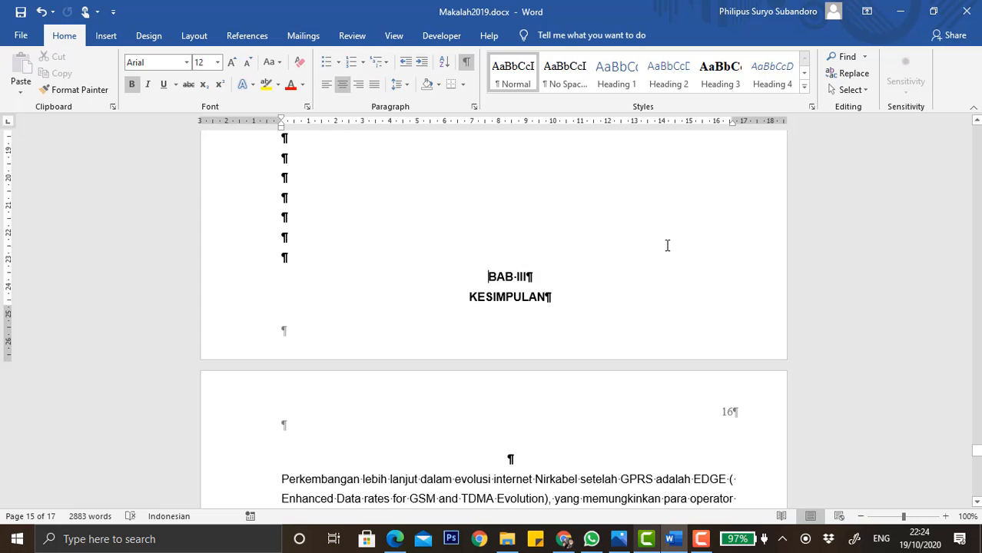
pyautogui.click(196, 36)
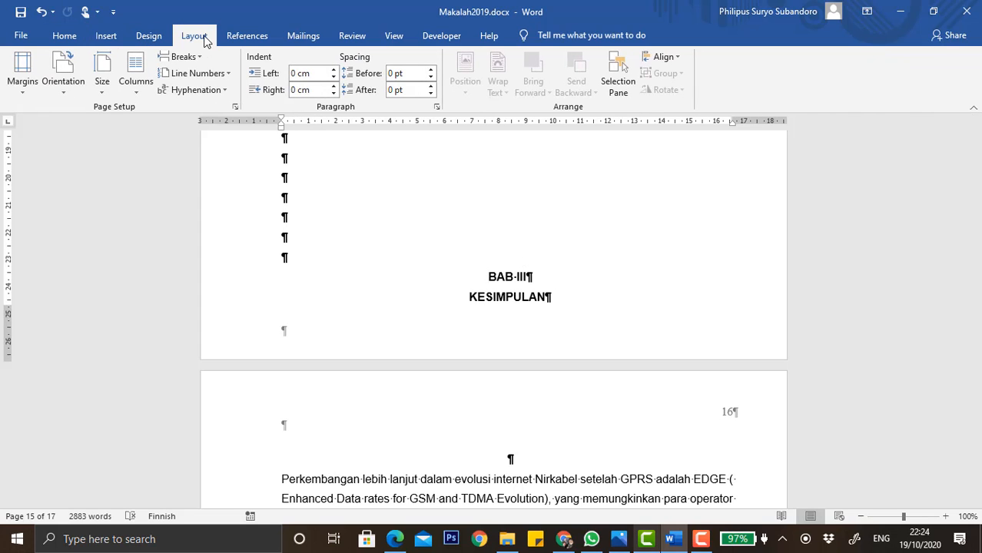
pyautogui.click(181, 57)
pyautogui.click(227, 240)
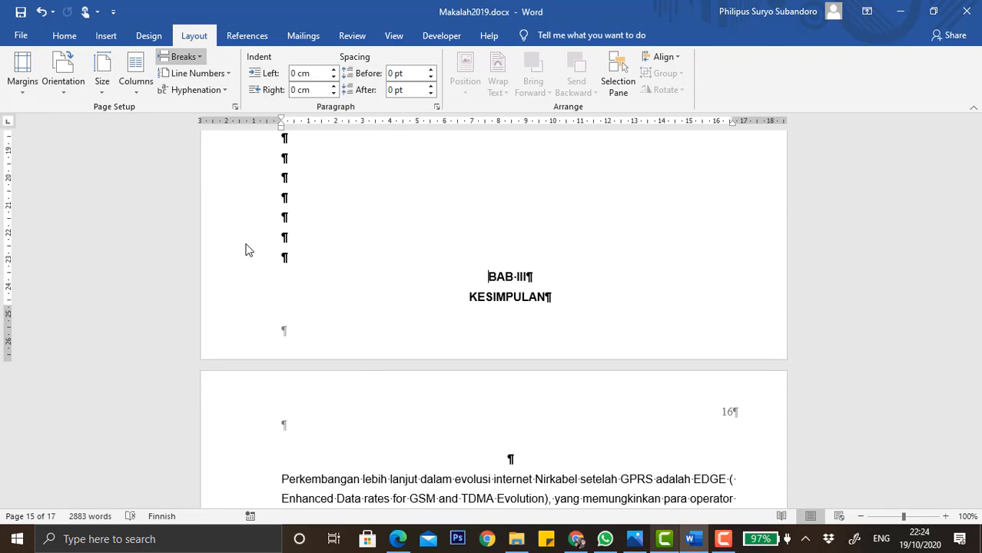
# Insert a Next Page section break before the DAFTAR PUSTAKA heading.
pyautogui.scroll(-8, 535, 344)
pyautogui.scroll(-7, 536, 342)
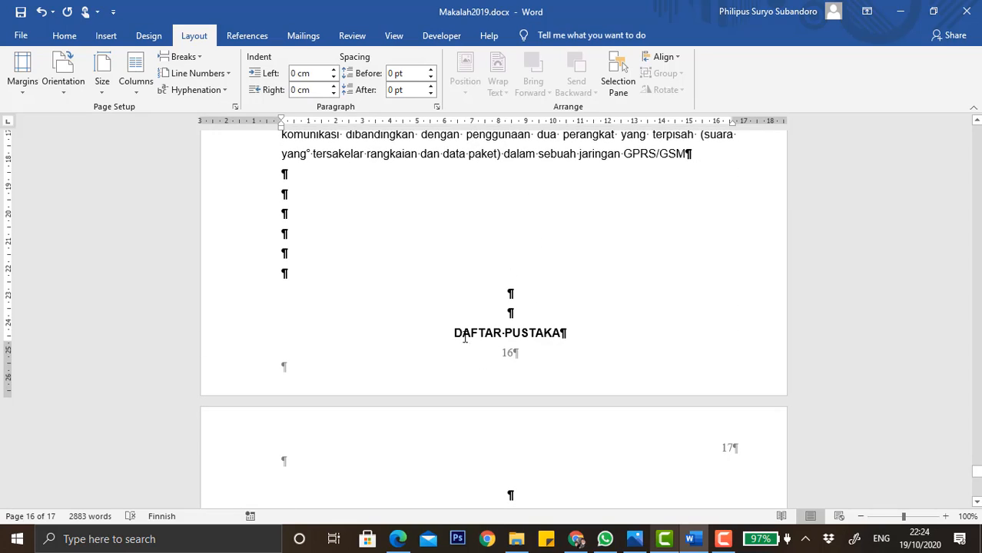
pyautogui.click(182, 57)
pyautogui.click(237, 249)
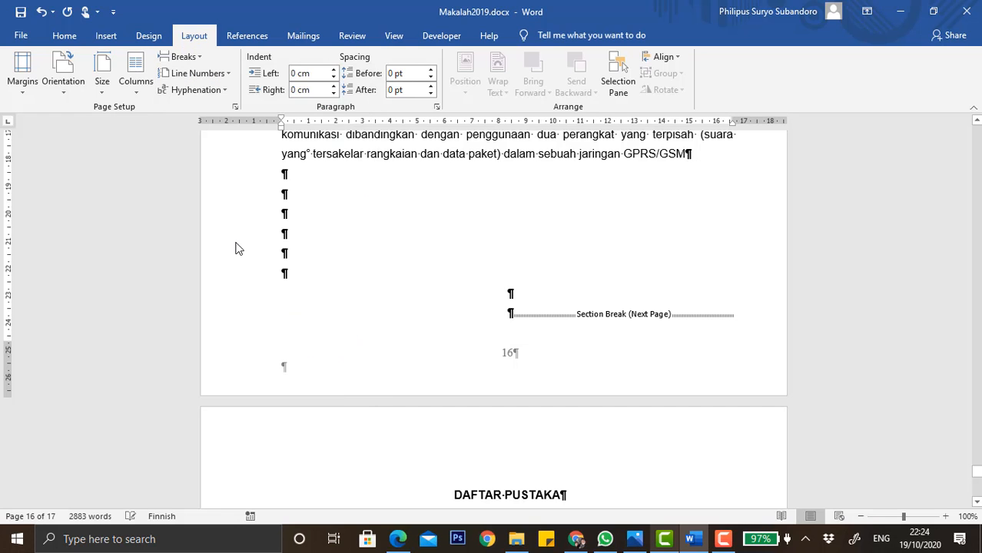
pyautogui.scroll(-10, 508, 342)
pyautogui.scroll(-10, 507, 340)
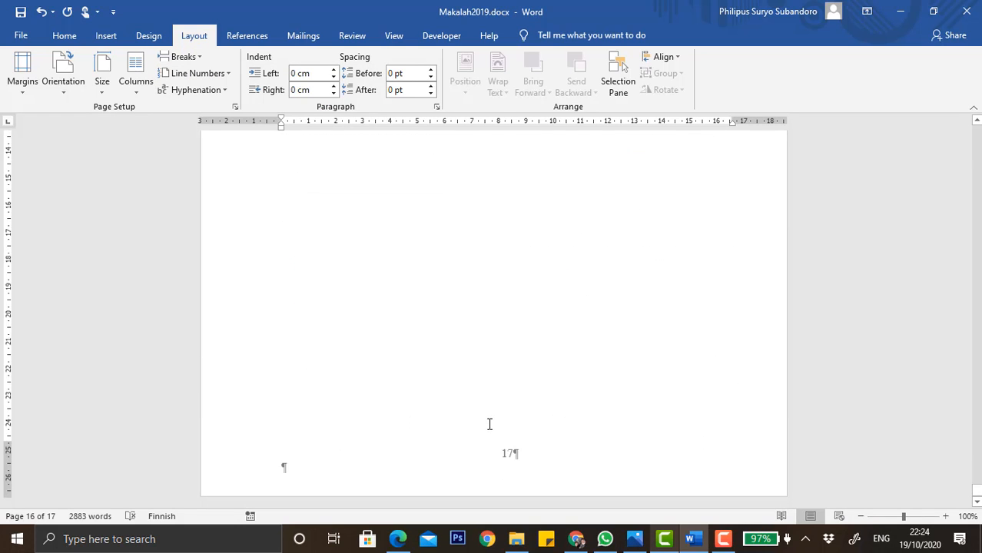
# Scroll through the whole document to review the section breaks and footer page numbers.
pyautogui.scroll(6, 501, 459)
pyautogui.scroll(1, 501, 459)
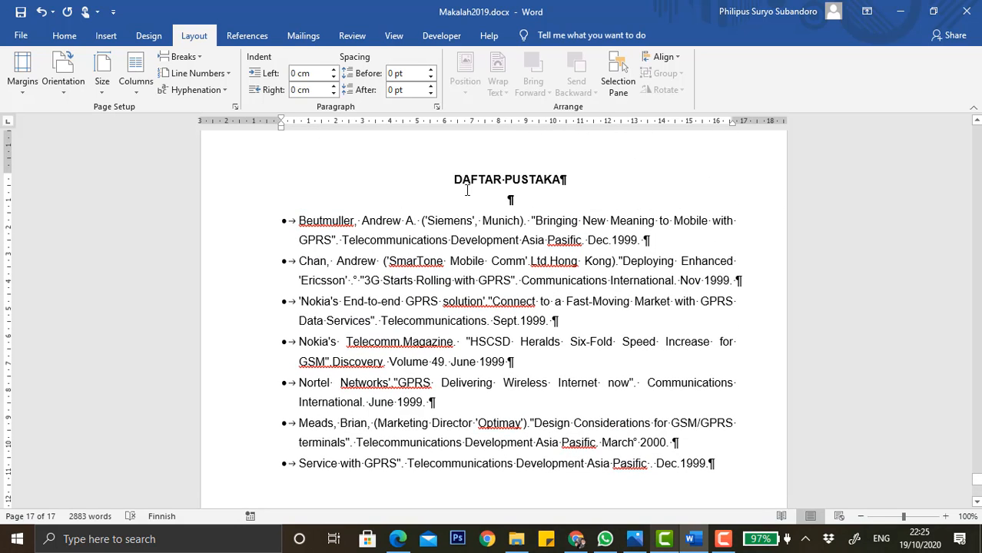
pyautogui.scroll(-10, 562, 338)
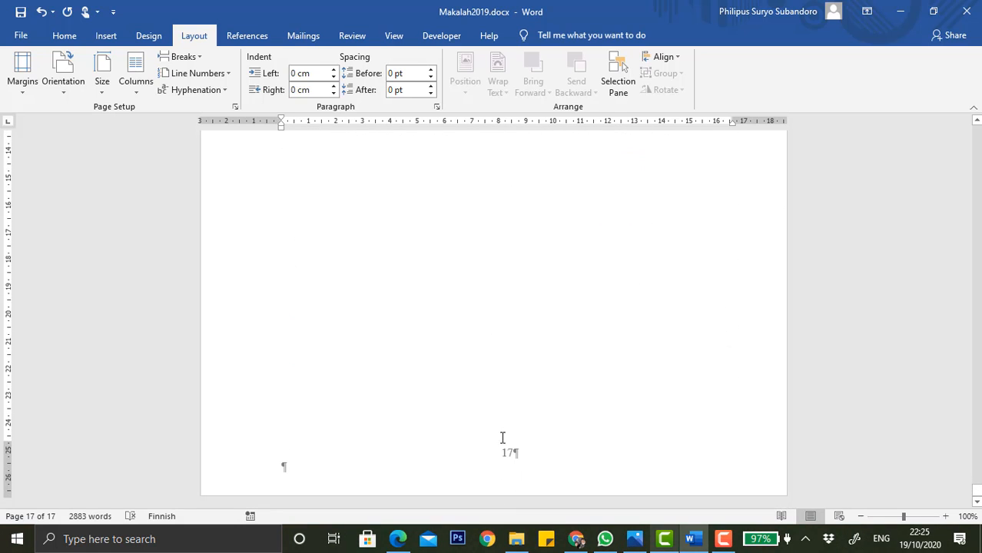
pyautogui.scroll(16, 499, 440)
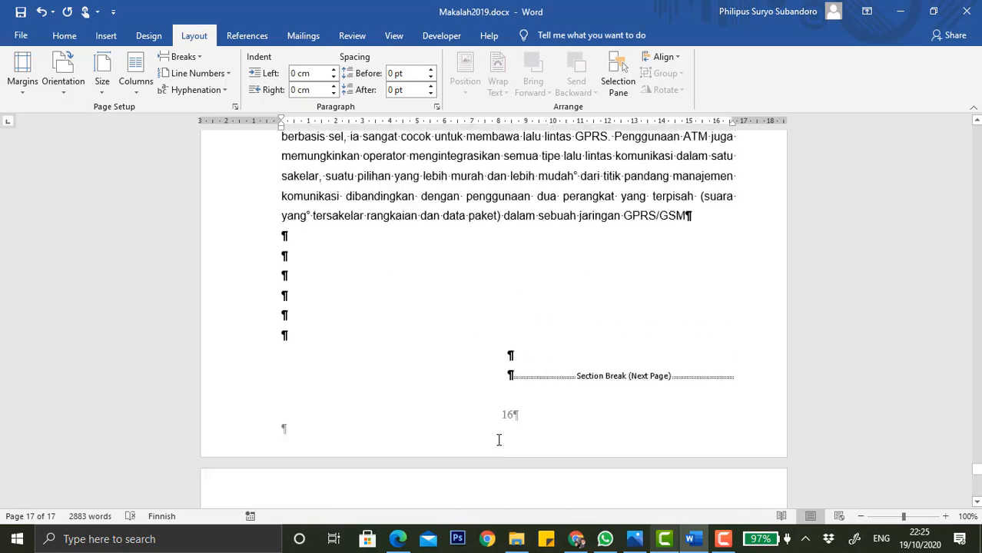
pyautogui.scroll(-1, 497, 468)
pyautogui.scroll(-1, 499, 461)
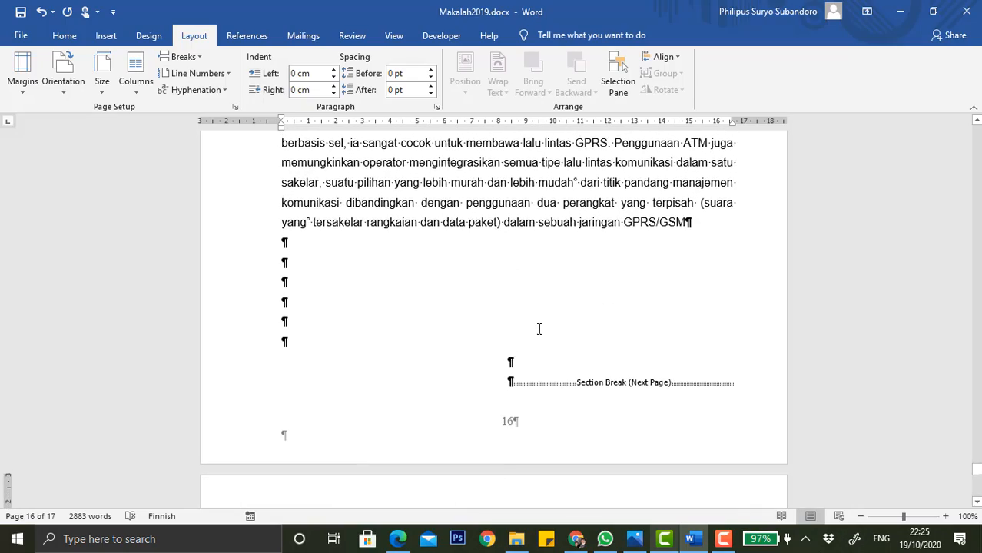
pyautogui.scroll(12, 538, 329)
pyautogui.scroll(20, 538, 329)
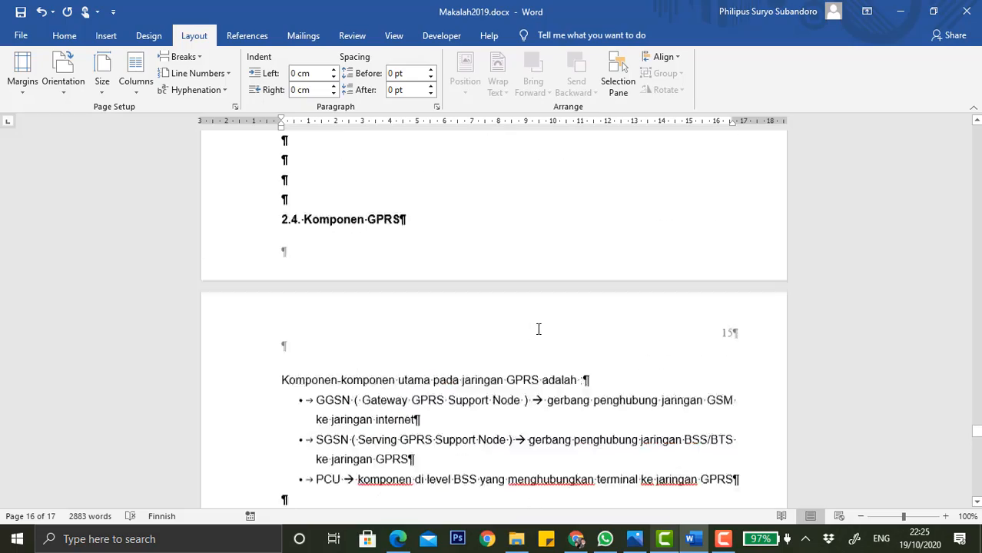
pyautogui.scroll(15, 538, 329)
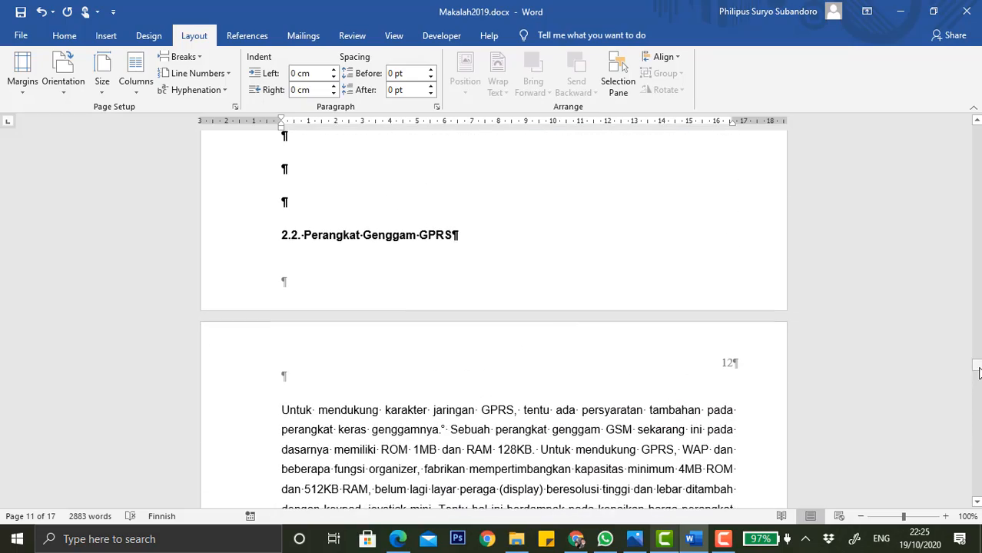
pyautogui.moveTo(979, 372); pyautogui.dragTo(978, 136)
pyautogui.scroll(-10, 581, 245)
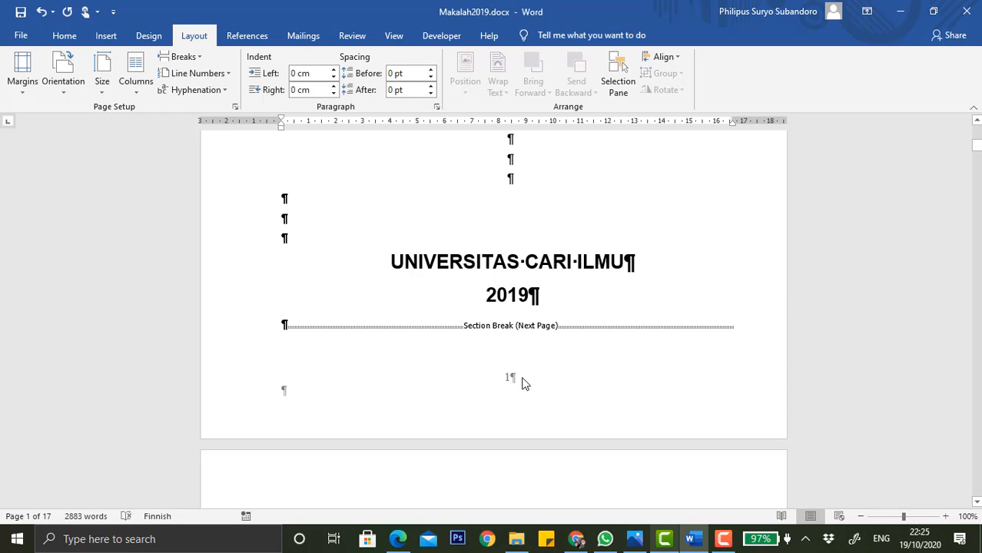
# Open footer editing and unlink section 2's first-page footer from the previous section.
pyautogui.doubleClick(512, 383)
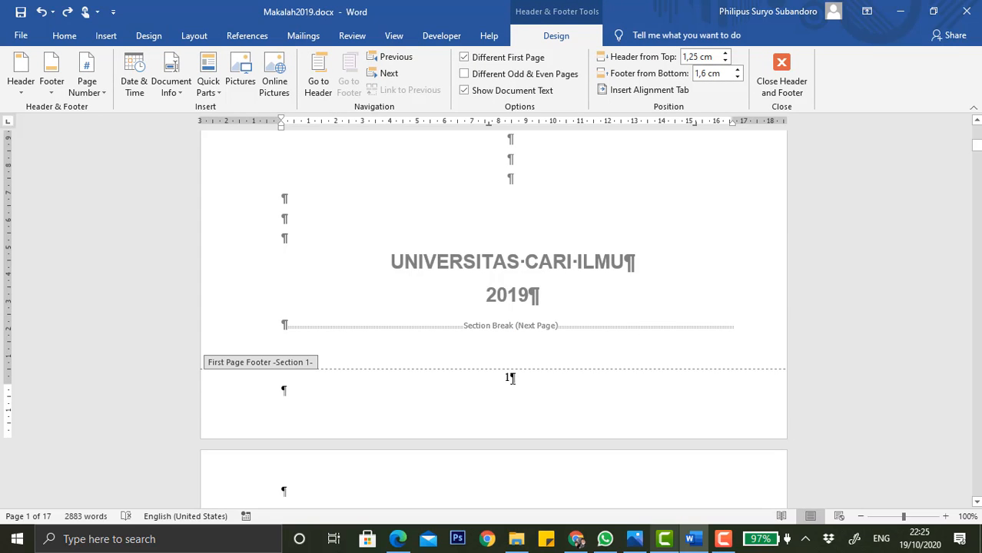
pyautogui.click(512, 379)
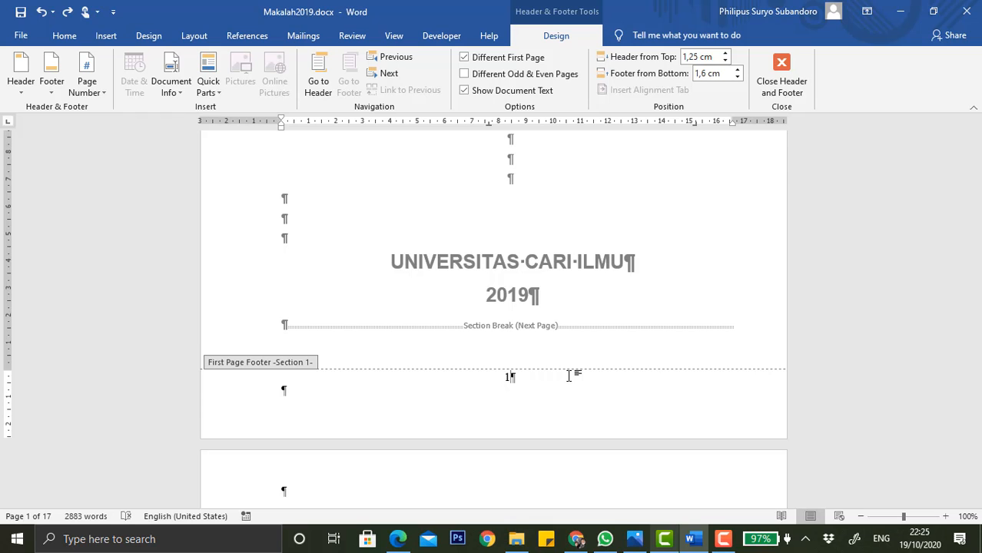
pyautogui.scroll(-2, 568, 376)
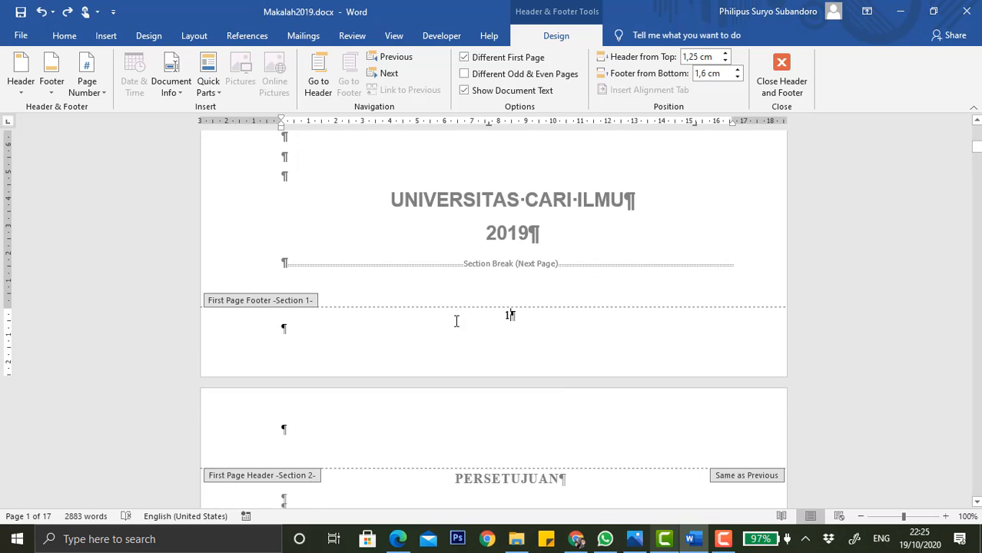
pyautogui.scroll(-3, 555, 336)
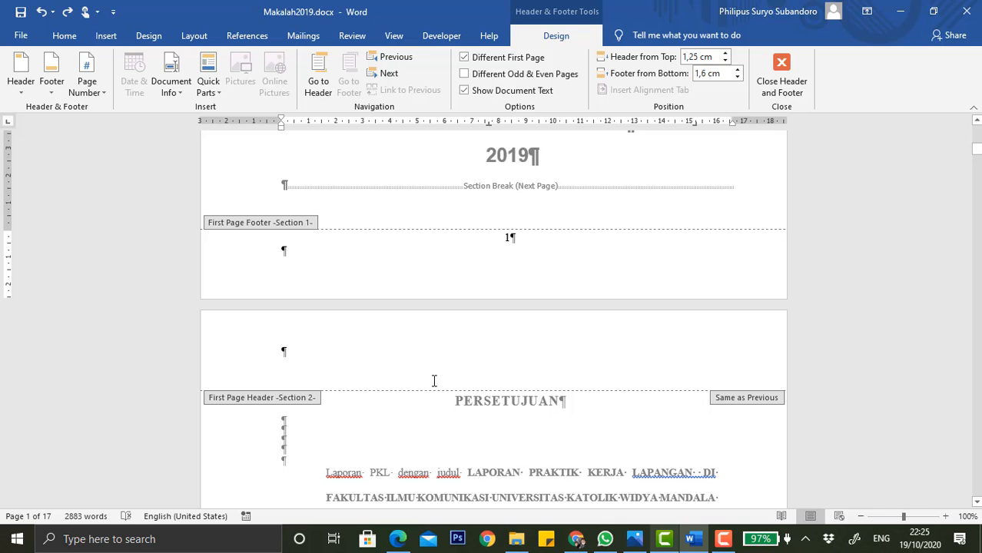
pyautogui.scroll(-20, 434, 380)
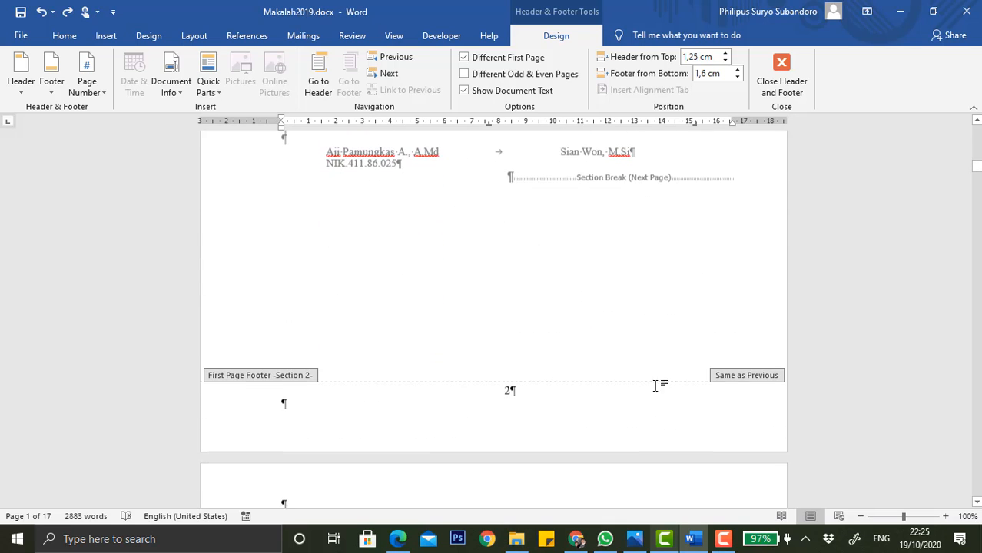
pyautogui.click(498, 393)
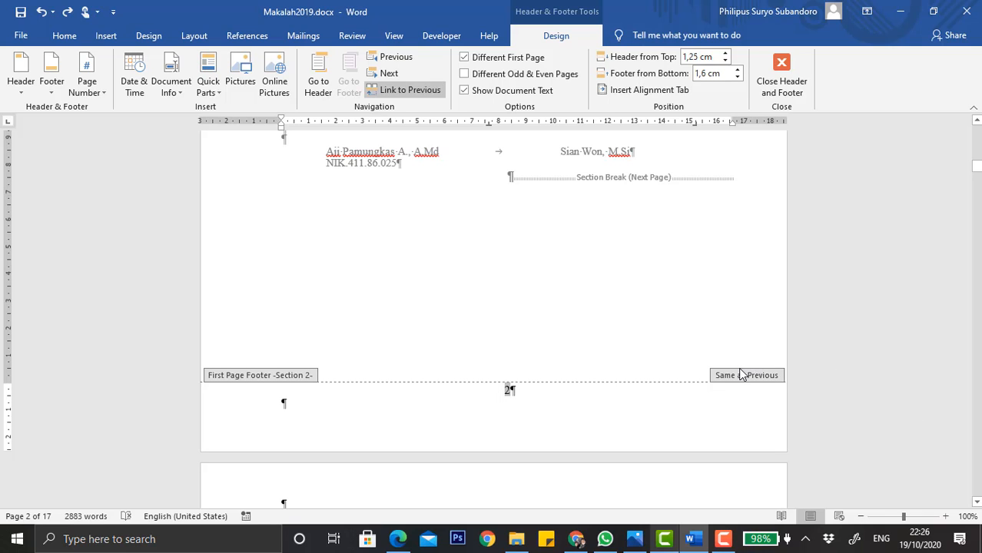
pyautogui.click(388, 94)
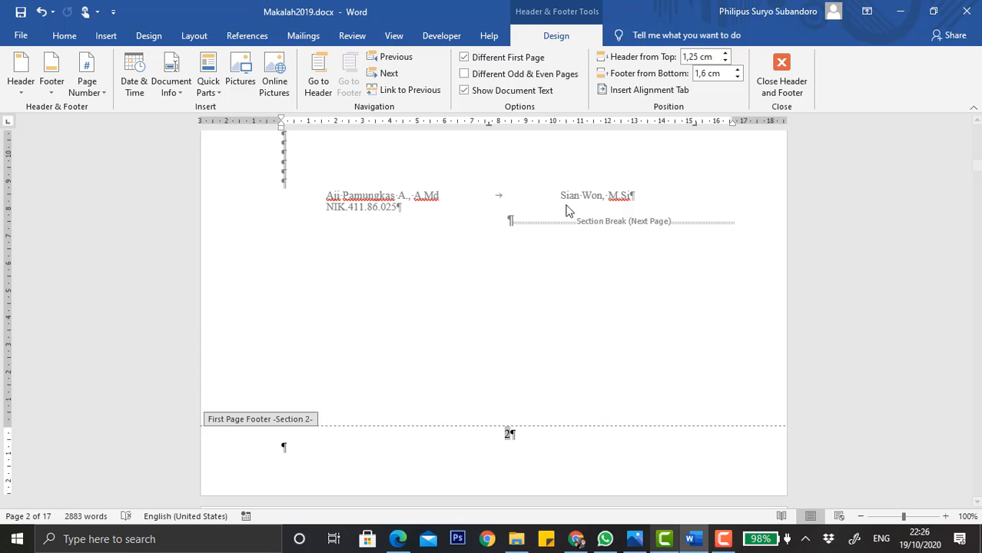
# Delete the page number from the cover page's first-page footer in section 1.
pyautogui.scroll(12, 570, 218)
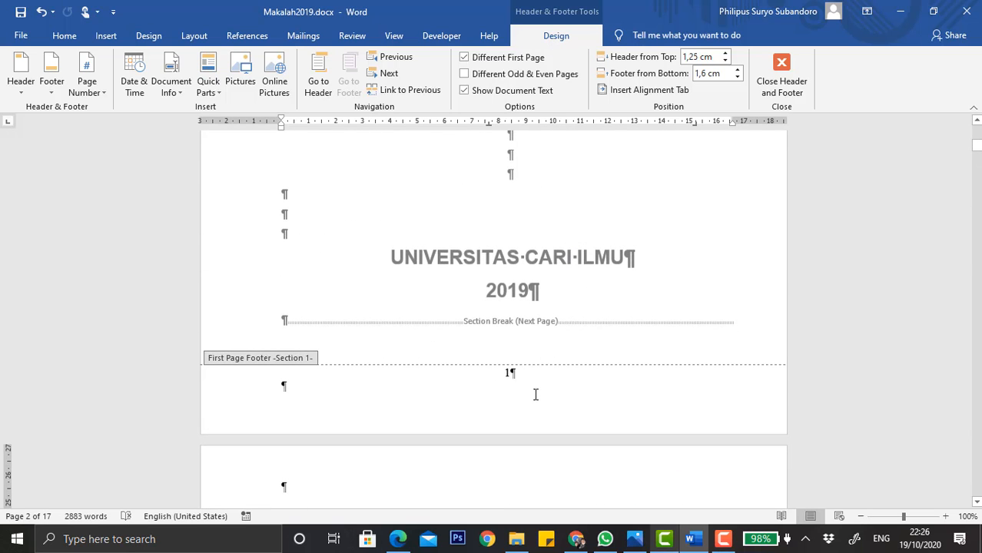
pyautogui.click(512, 377)
pyautogui.press('BackSpace')
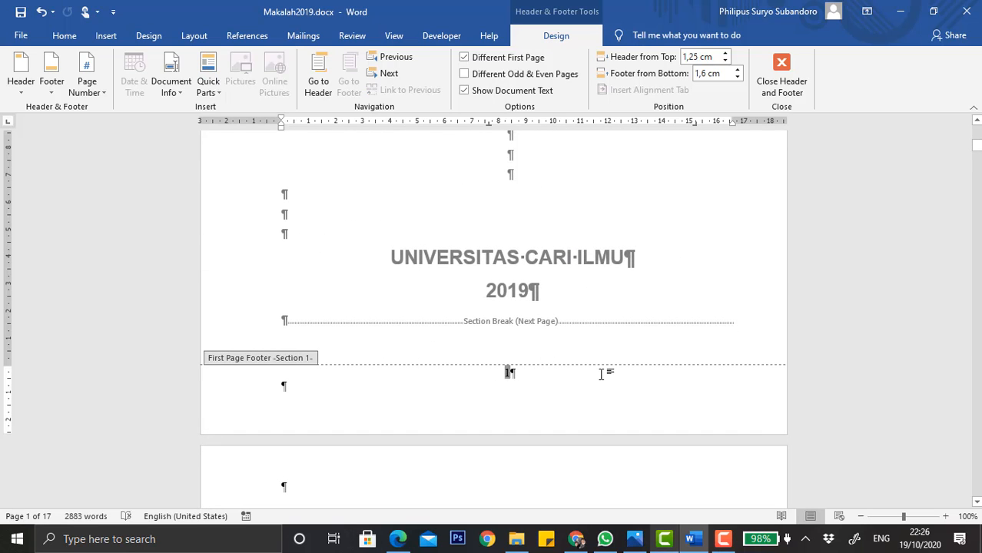
pyautogui.press('BackSpace')
# Scroll between the first-page footers of sections 1 to 3 to check their page numbers.
pyautogui.scroll(-15, 601, 374)
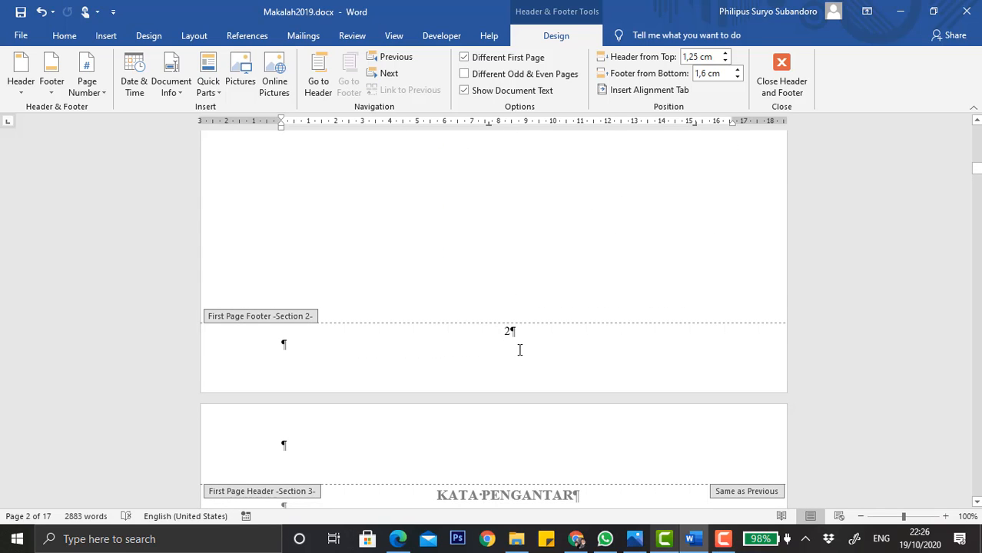
pyautogui.click(513, 332)
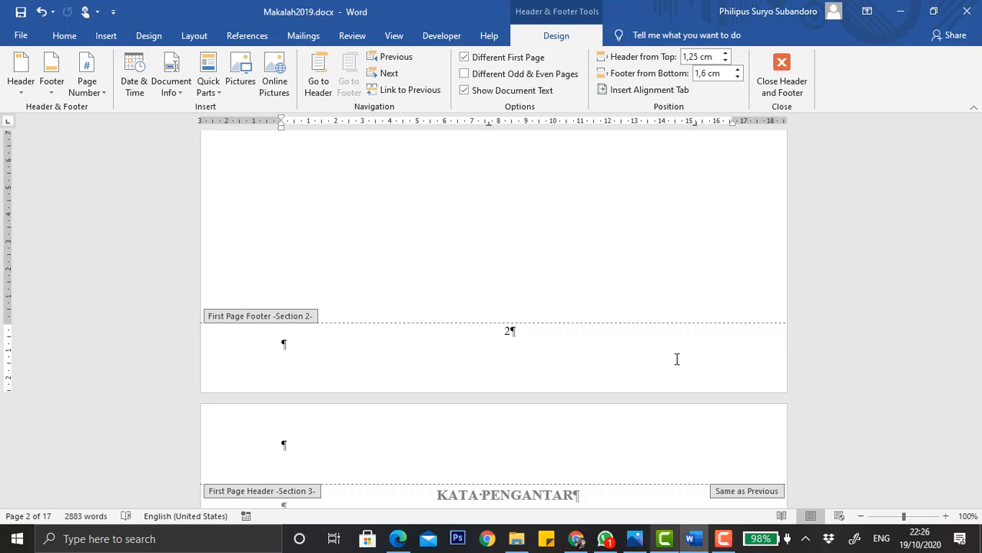
pyautogui.scroll(-10, 676, 359)
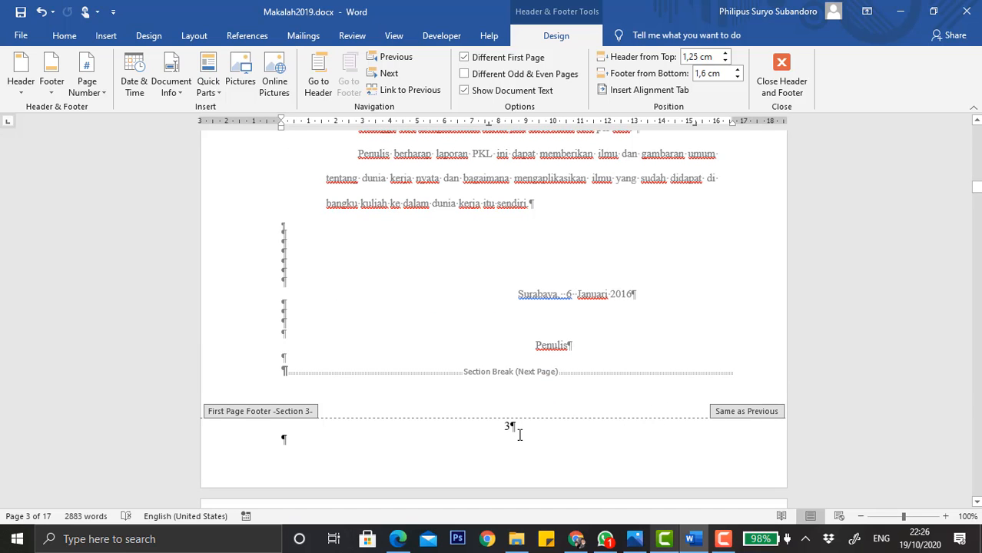
pyautogui.scroll(10, 520, 435)
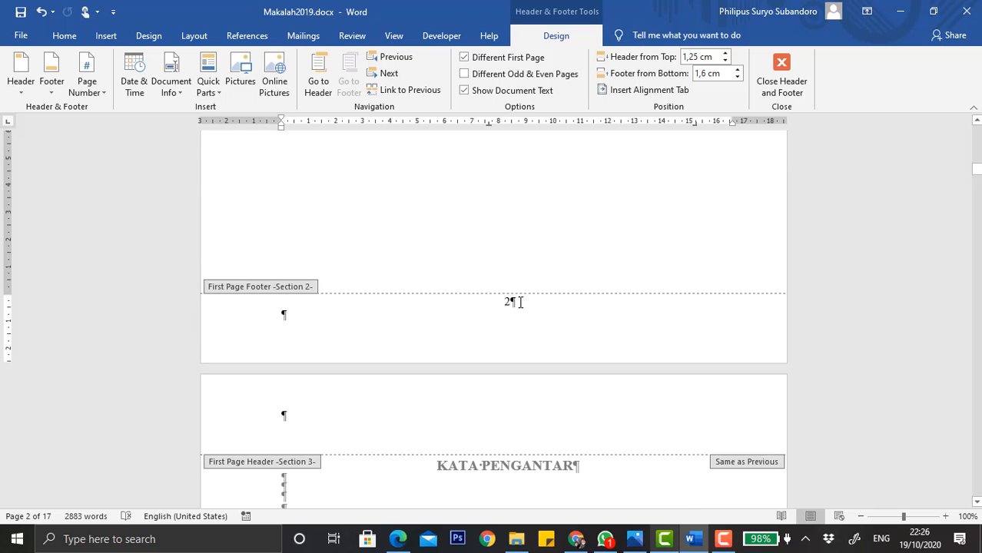
pyautogui.scroll(10, 519, 302)
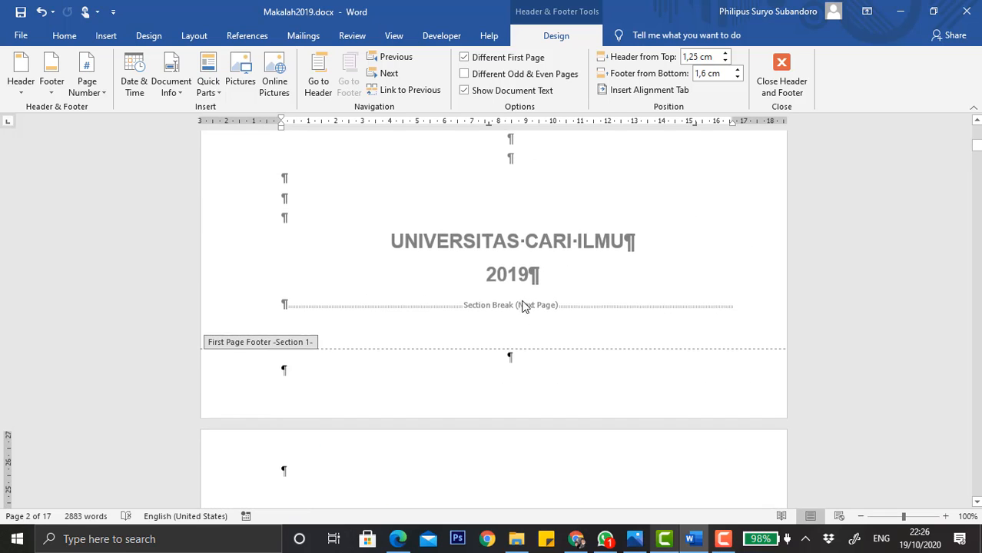
pyautogui.click(510, 360)
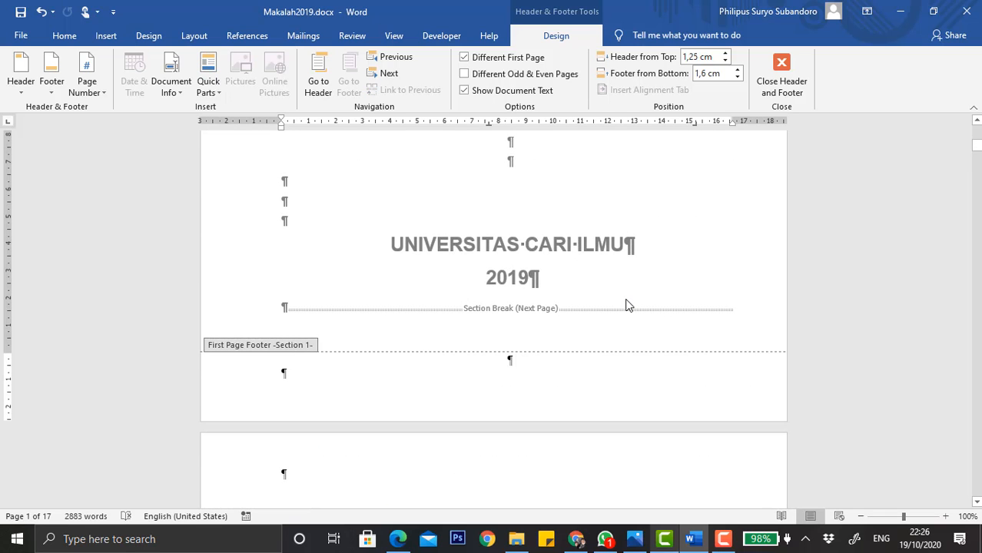
pyautogui.scroll(7, 616, 238)
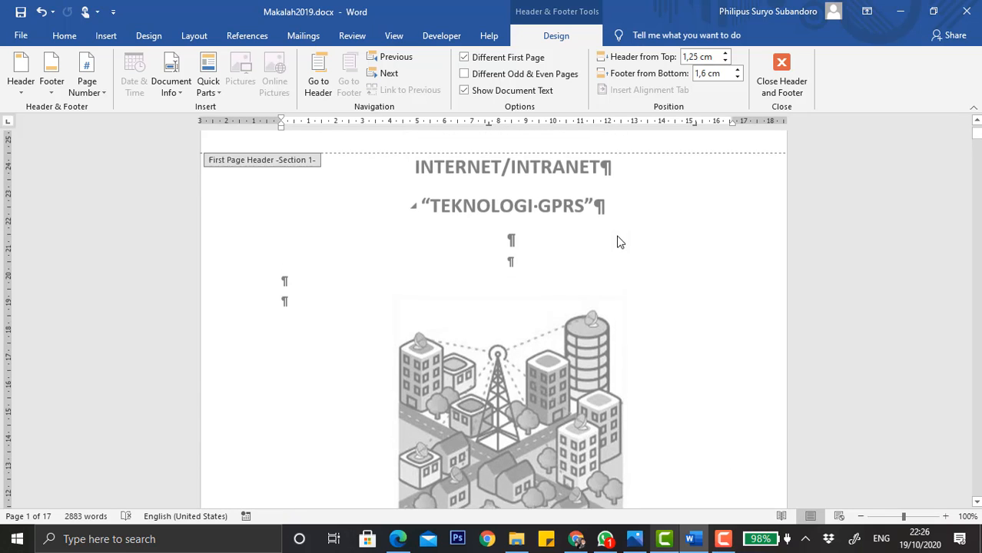
pyautogui.scroll(-12, 619, 240)
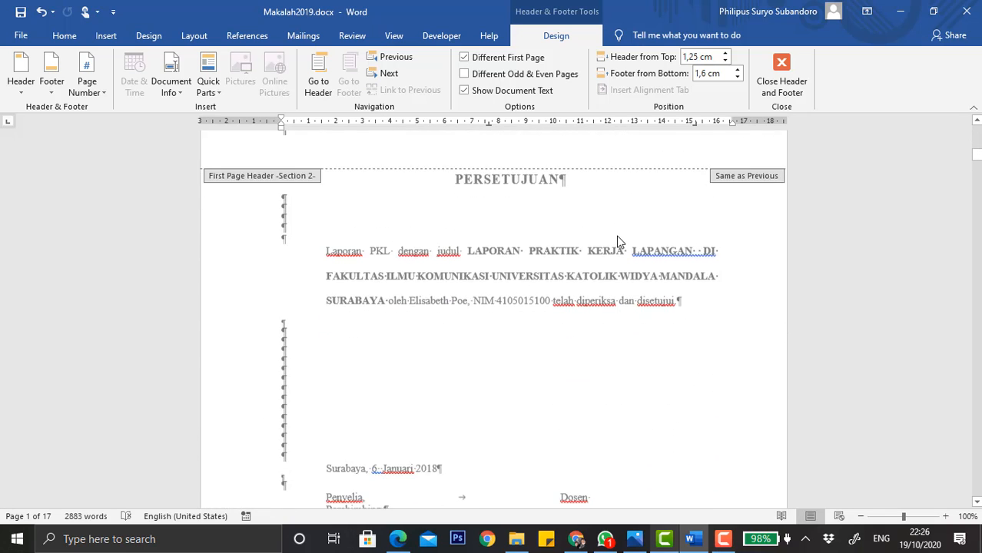
pyautogui.scroll(-2, 620, 242)
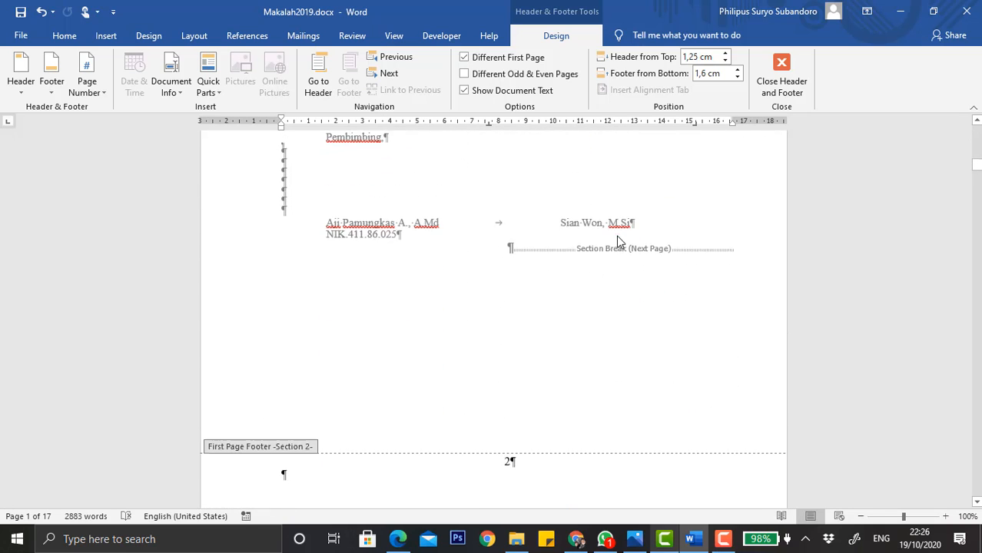
# Format section 2's page numbers as lowercase roman numerals i, ii, iii.
pyautogui.click(510, 452)
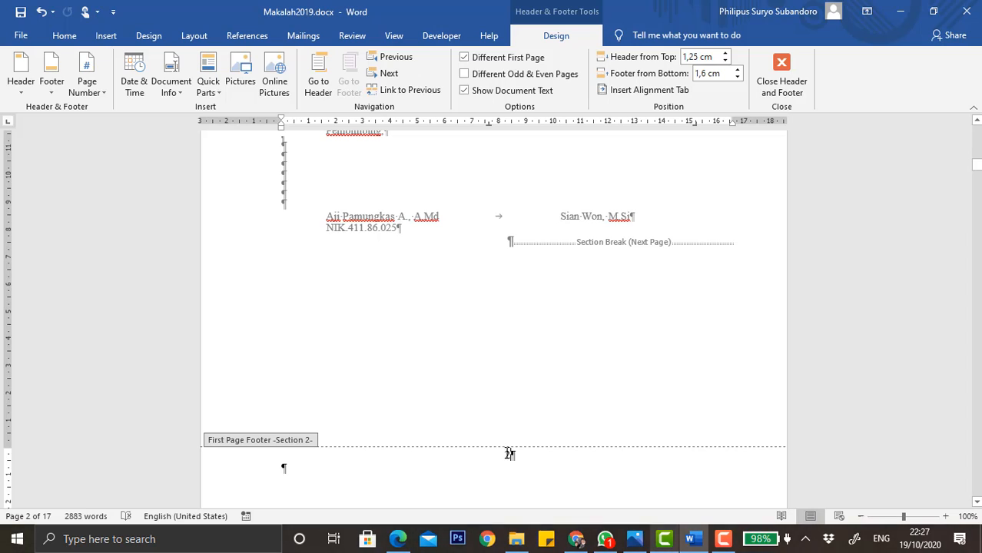
pyautogui.click(95, 93)
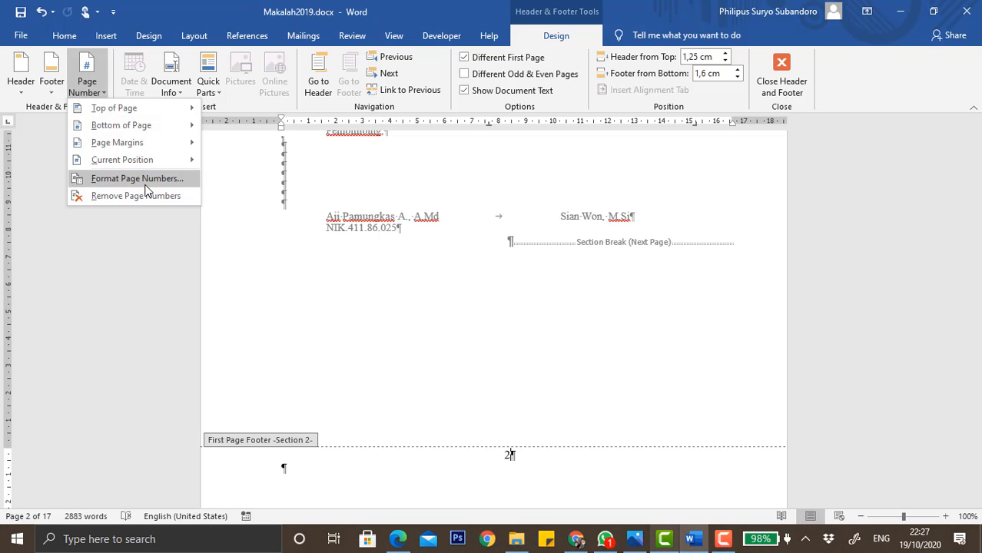
pyautogui.click(171, 179)
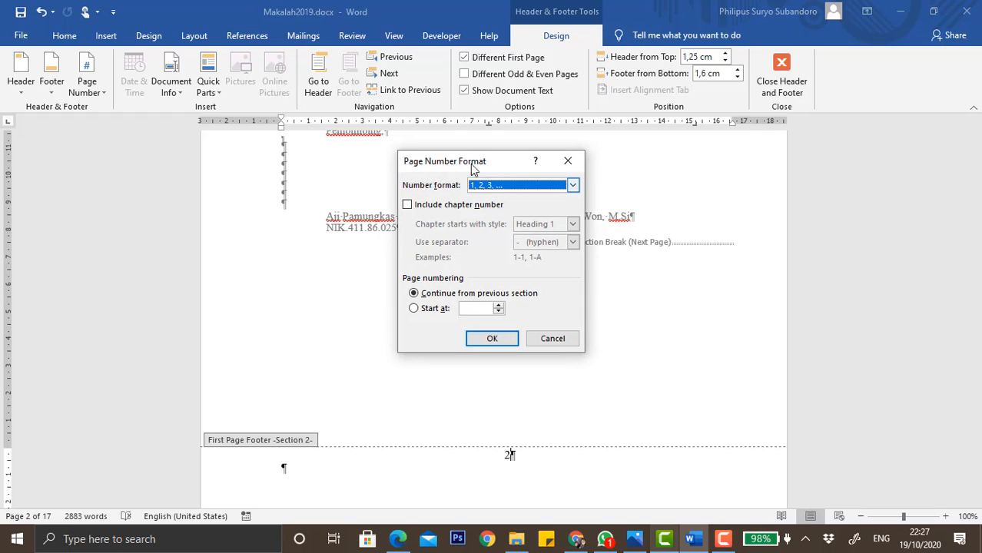
pyautogui.click(508, 185)
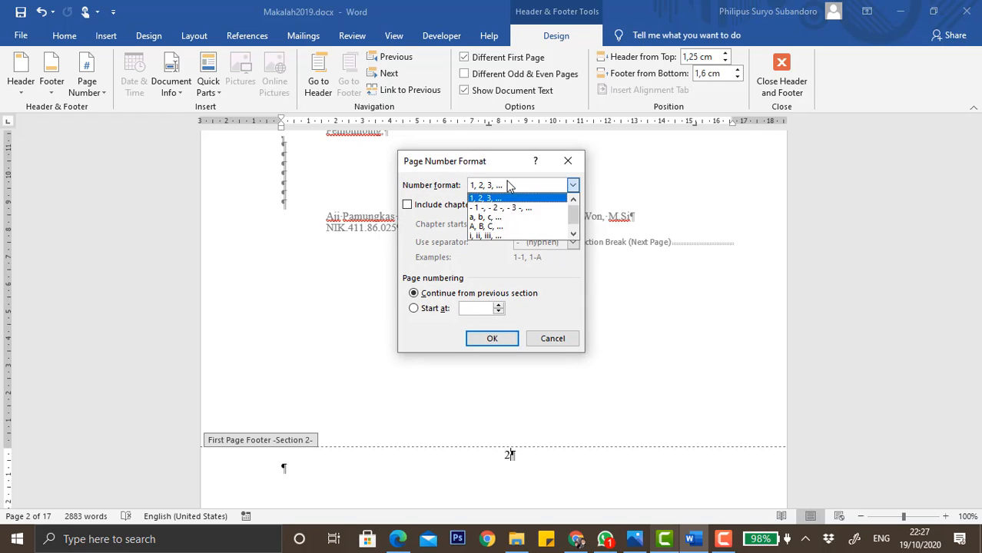
pyautogui.click(502, 236)
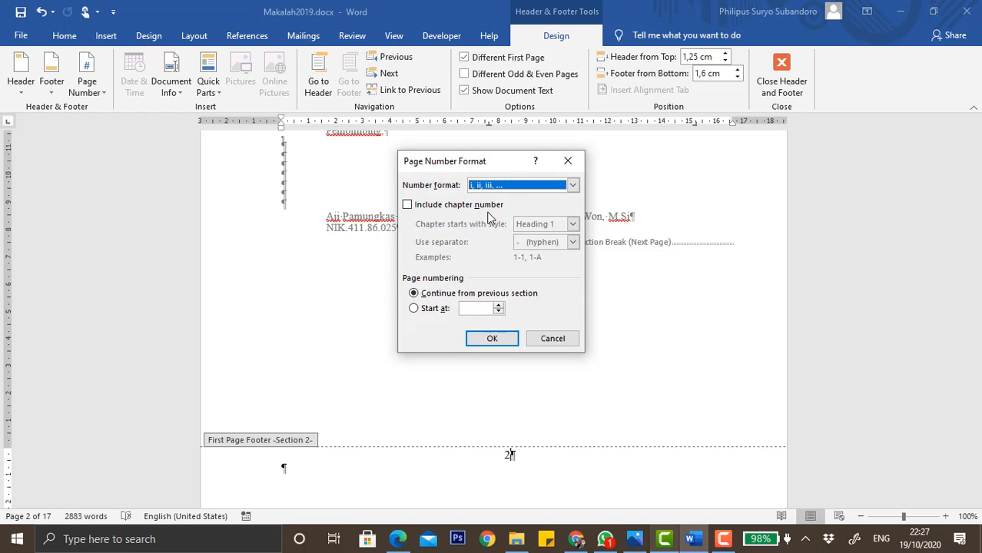
pyautogui.click(492, 339)
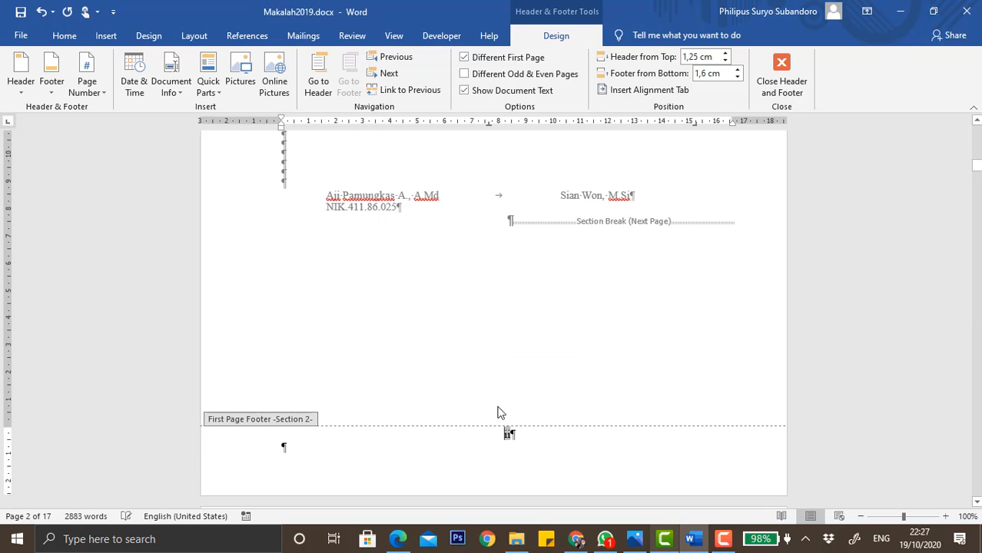
# Format section 3's page numbers as lowercase roman numerals i, ii, iii.
pyautogui.scroll(-10, 548, 441)
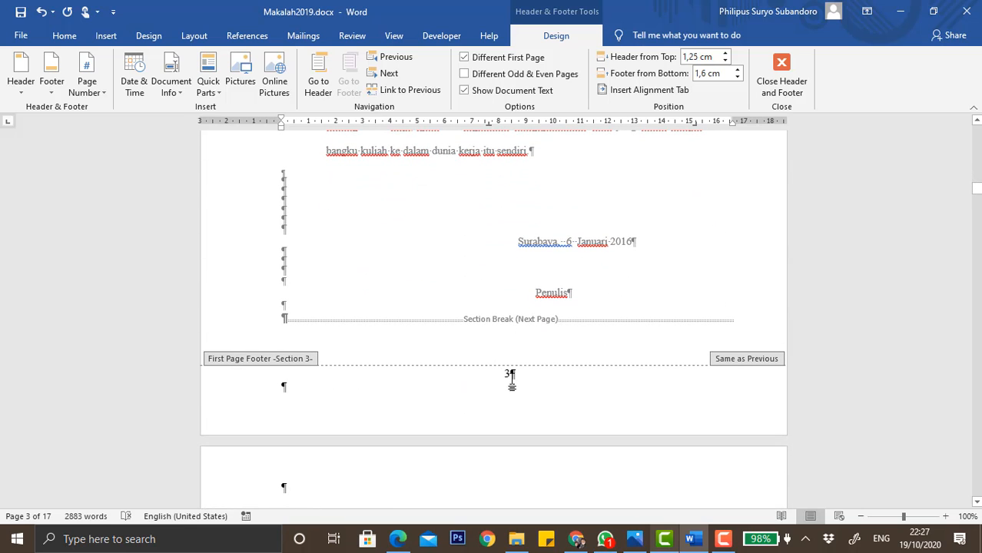
pyautogui.click(511, 375)
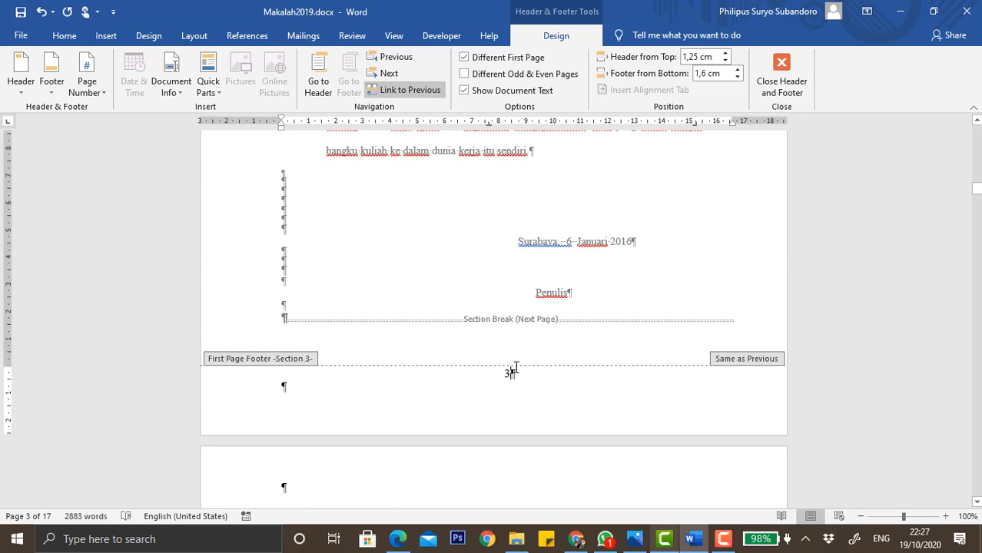
pyautogui.click(88, 89)
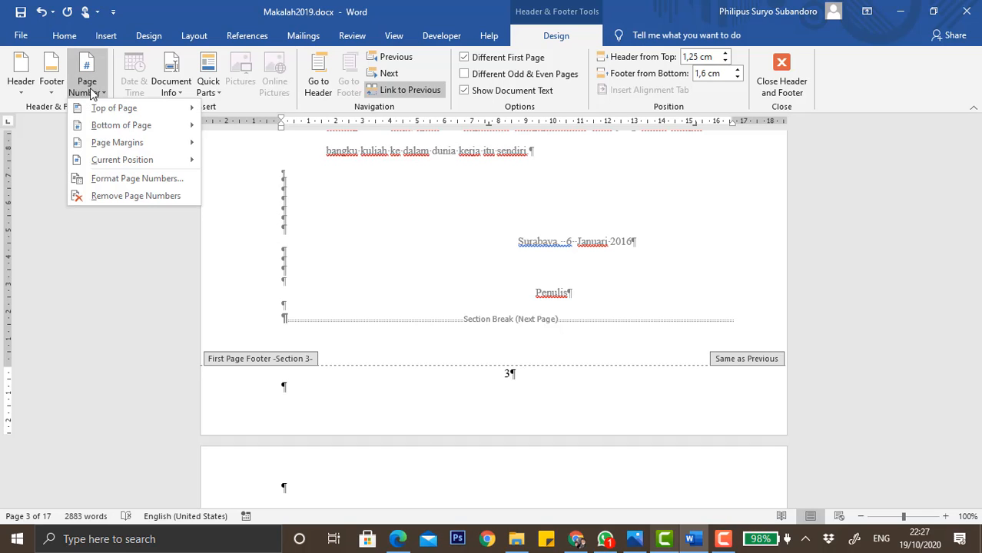
pyautogui.click(132, 178)
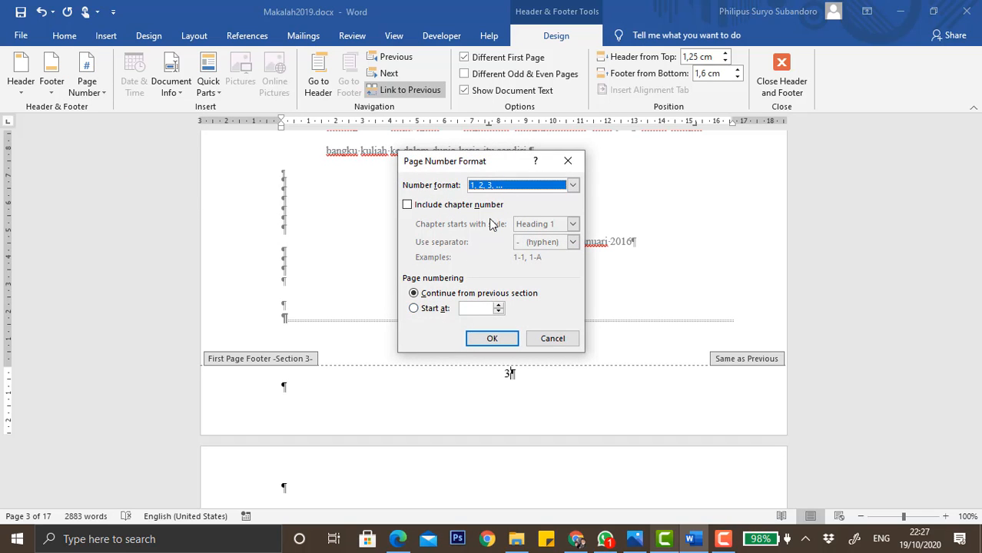
pyautogui.click(572, 185)
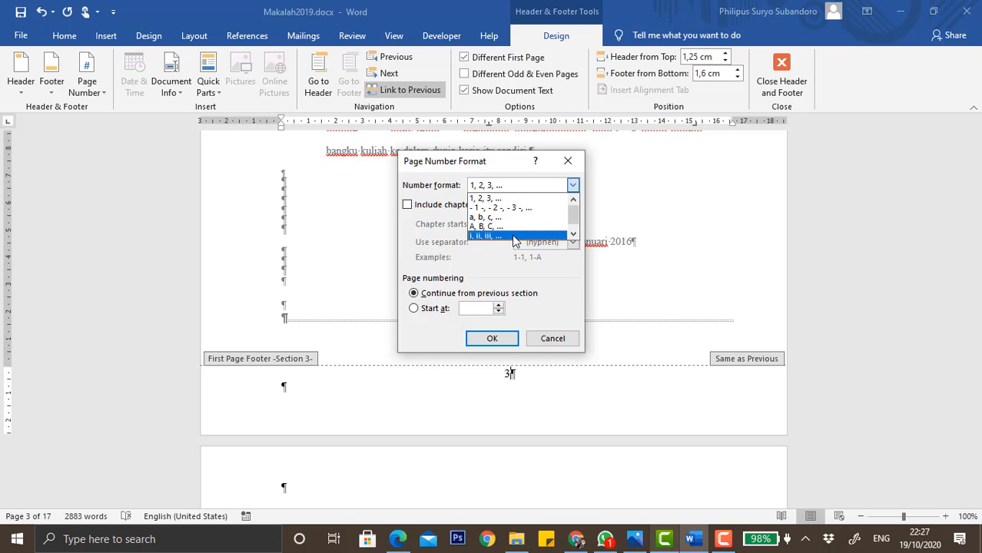
pyautogui.click(513, 235)
pyautogui.click(495, 343)
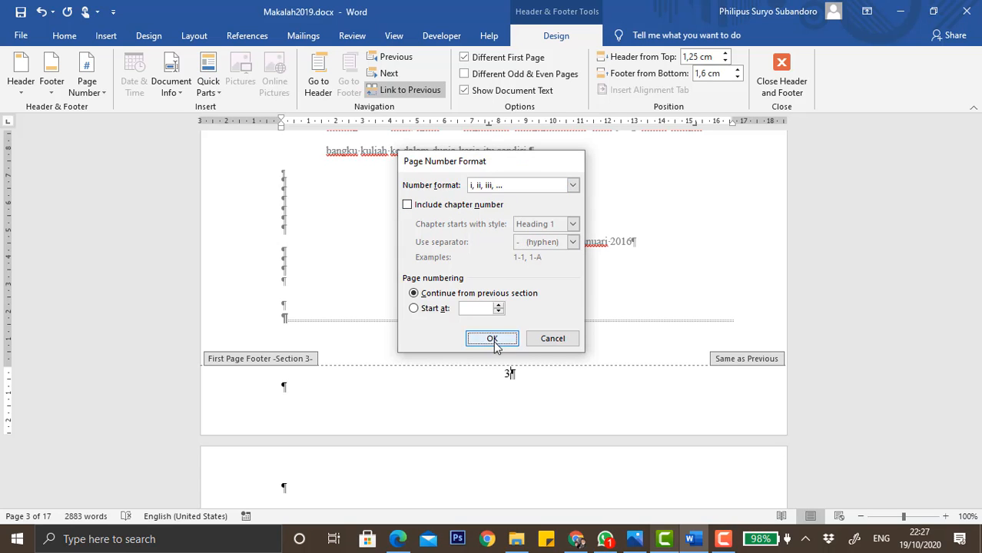
# Format section 4's page numbers as lowercase roman numerals i, ii, iii.
pyautogui.scroll(-15, 545, 449)
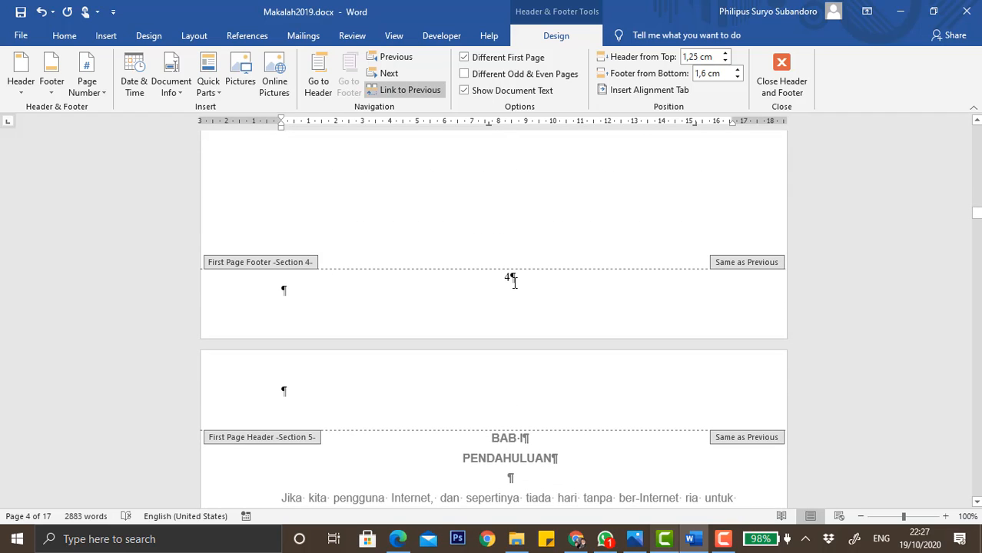
pyautogui.click(514, 282)
pyautogui.click(102, 93)
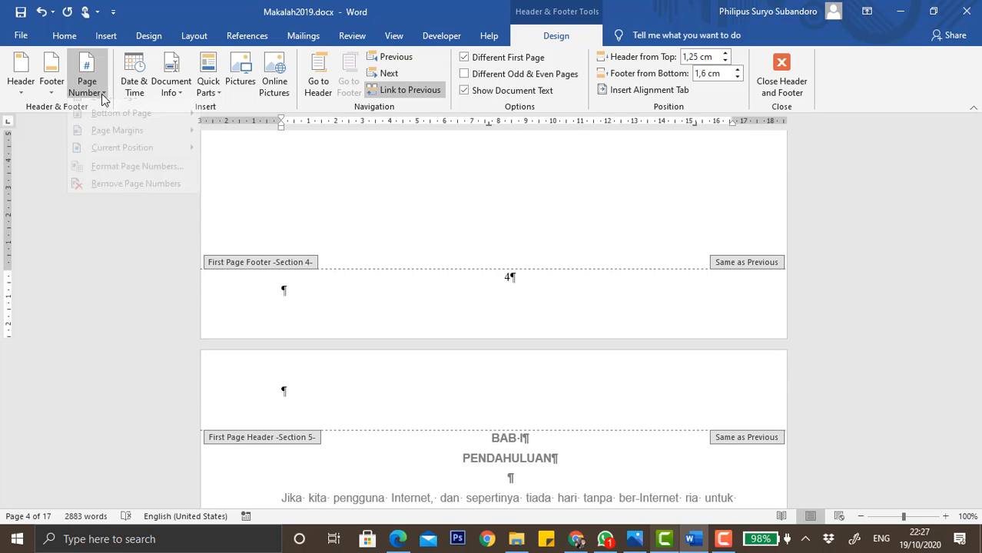
pyautogui.click(120, 177)
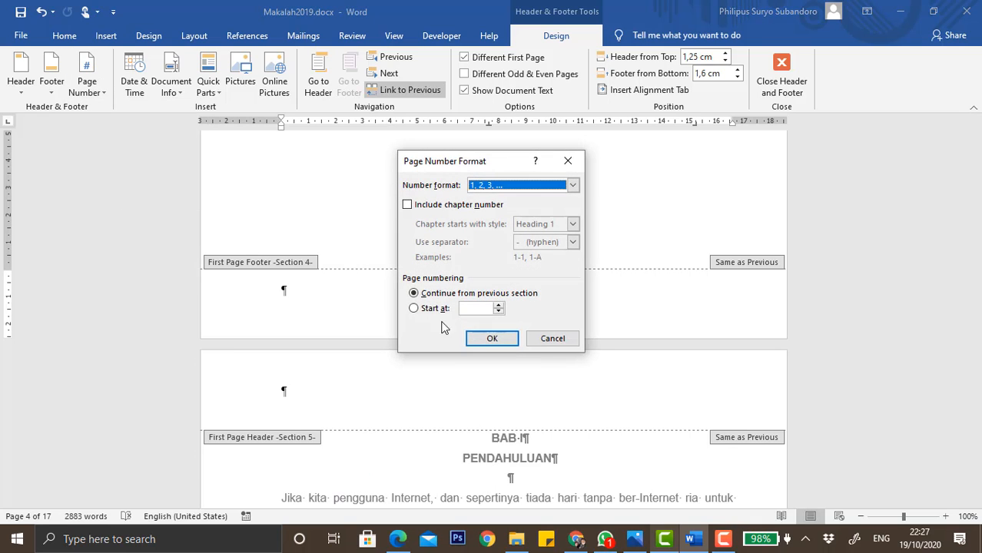
pyautogui.click(490, 186)
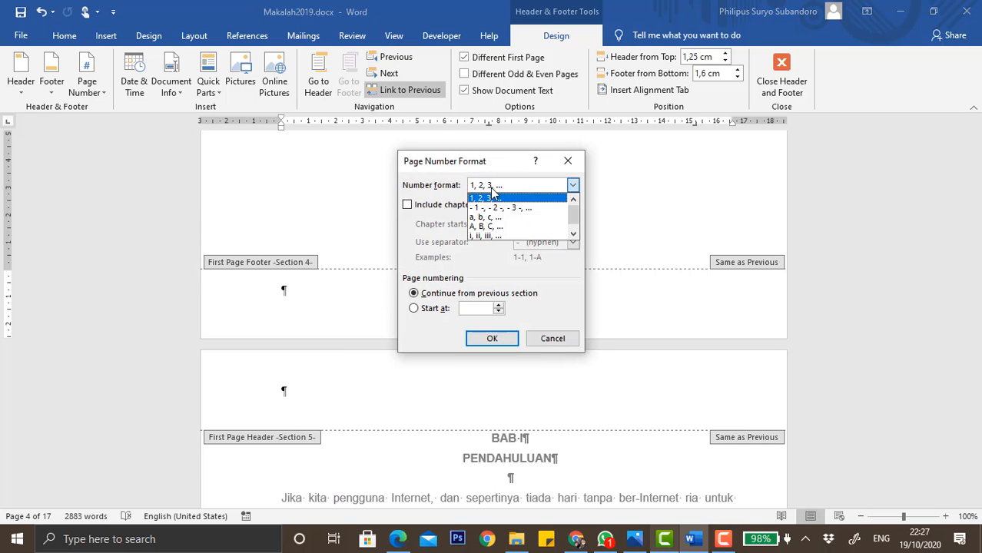
pyautogui.click(496, 236)
pyautogui.click(496, 338)
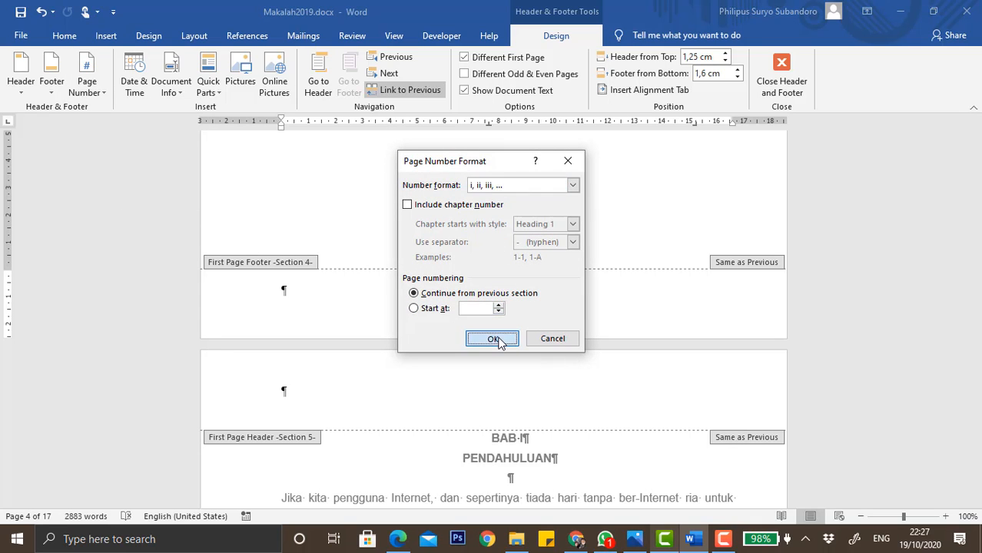
# Set section 5's page numbering, where BAB I begins, to start at 1 in 1, 2, 3 format.
pyautogui.scroll(-6, 574, 429)
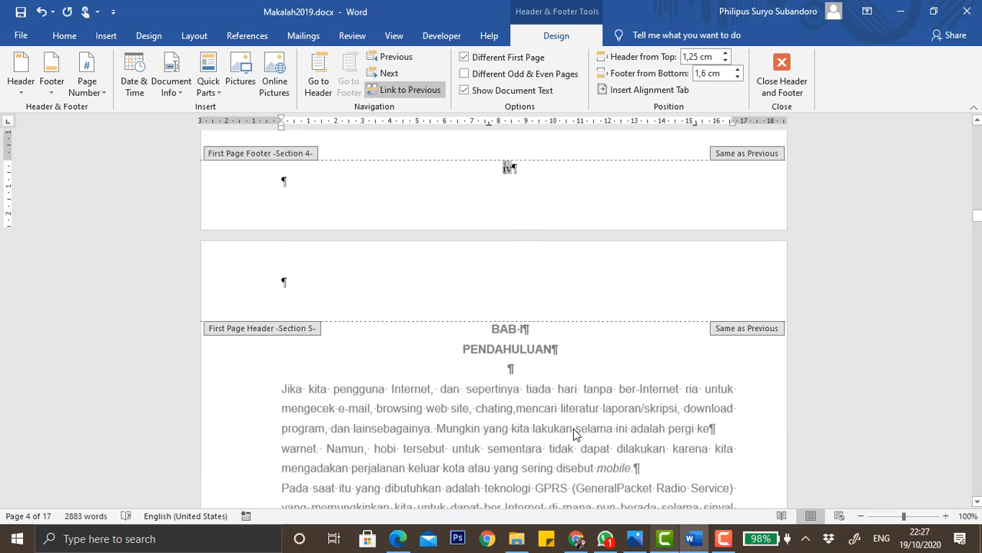
pyautogui.scroll(-12, 538, 277)
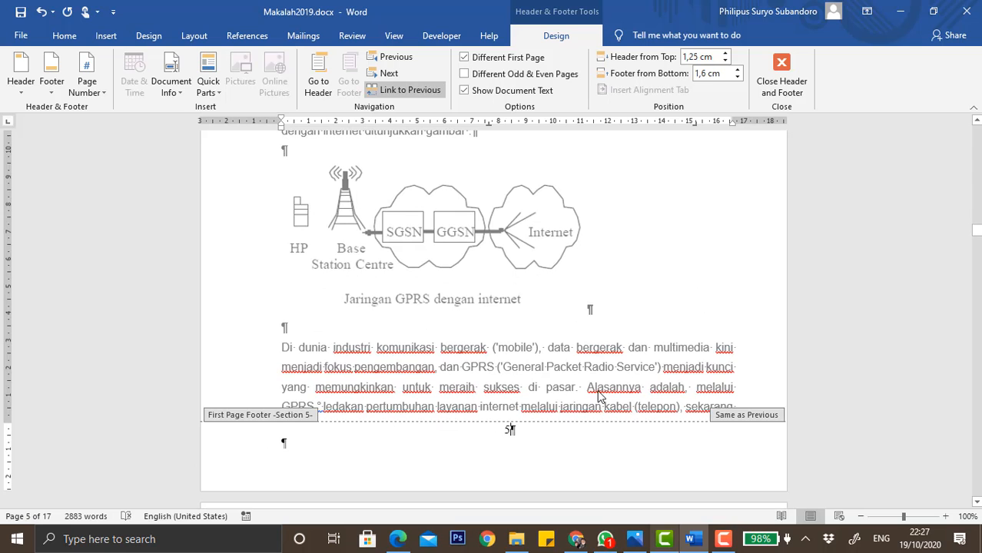
pyautogui.scroll(-5, 598, 390)
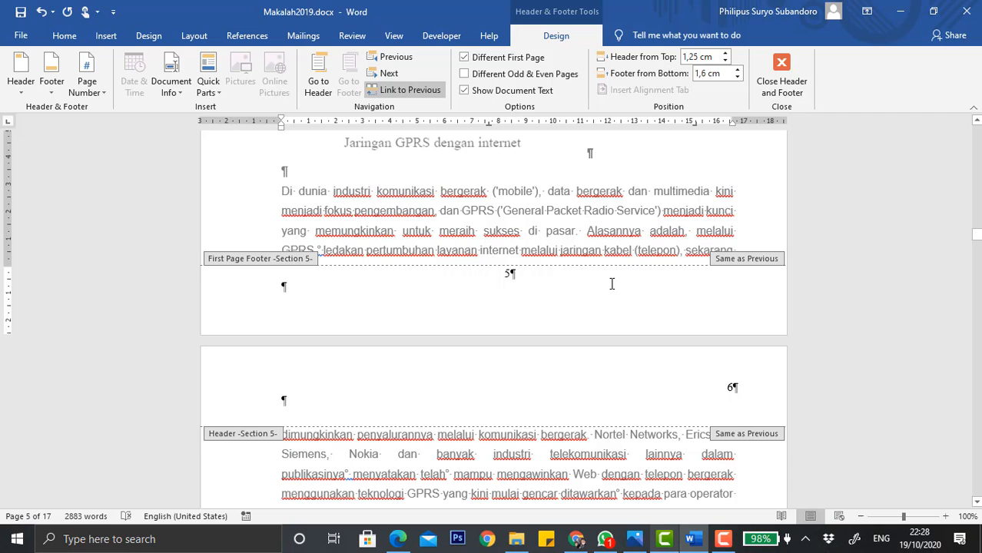
pyautogui.click(86, 86)
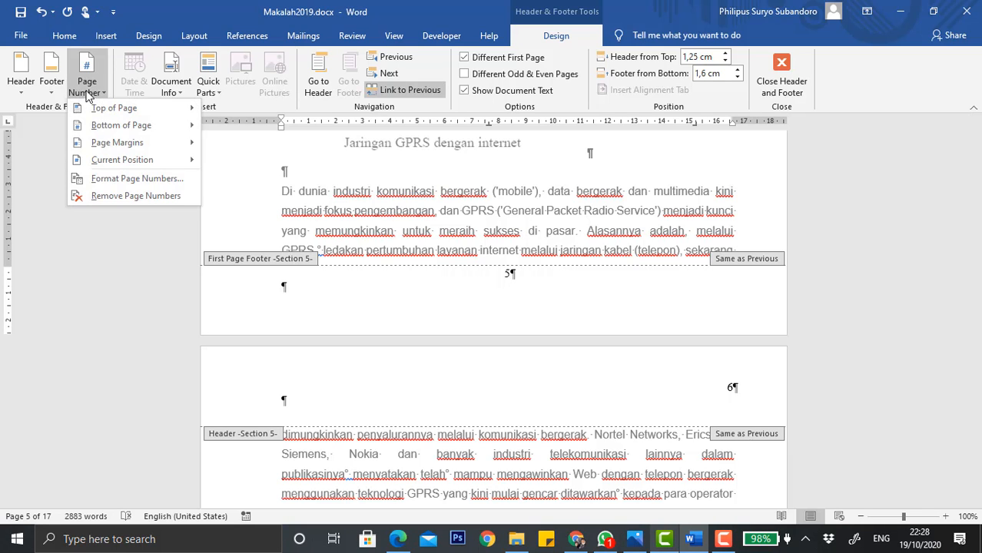
pyautogui.click(127, 179)
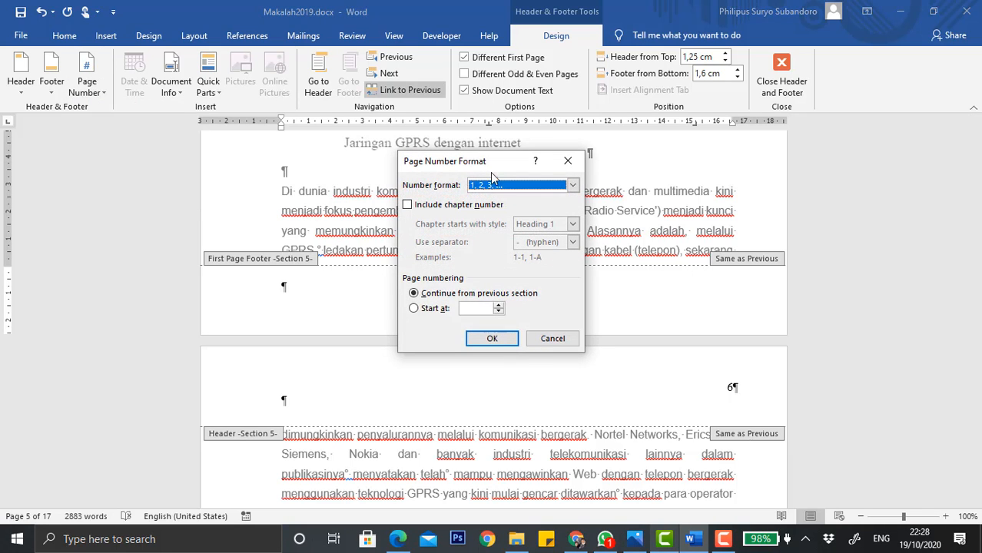
pyautogui.moveTo(515, 167); pyautogui.dragTo(316, 122)
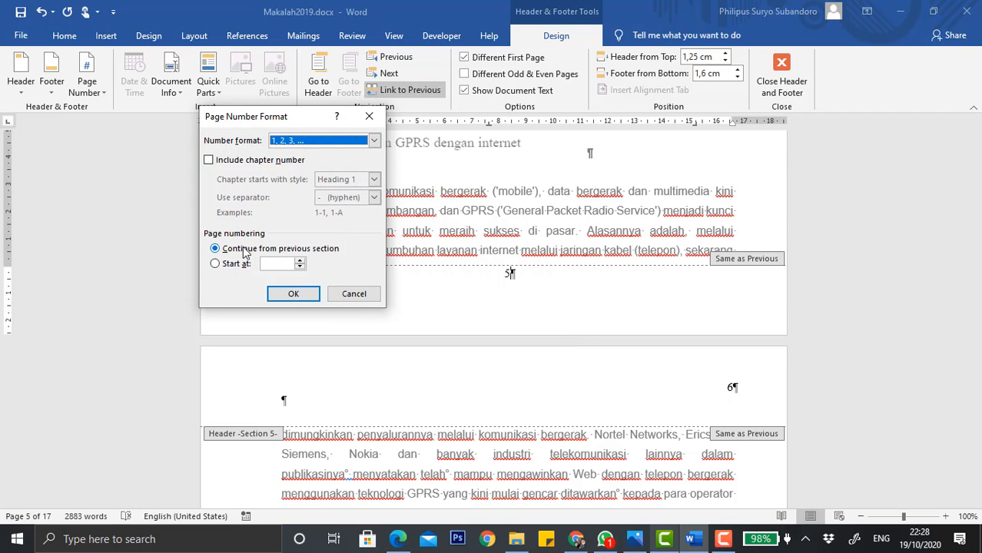
pyautogui.click(236, 263)
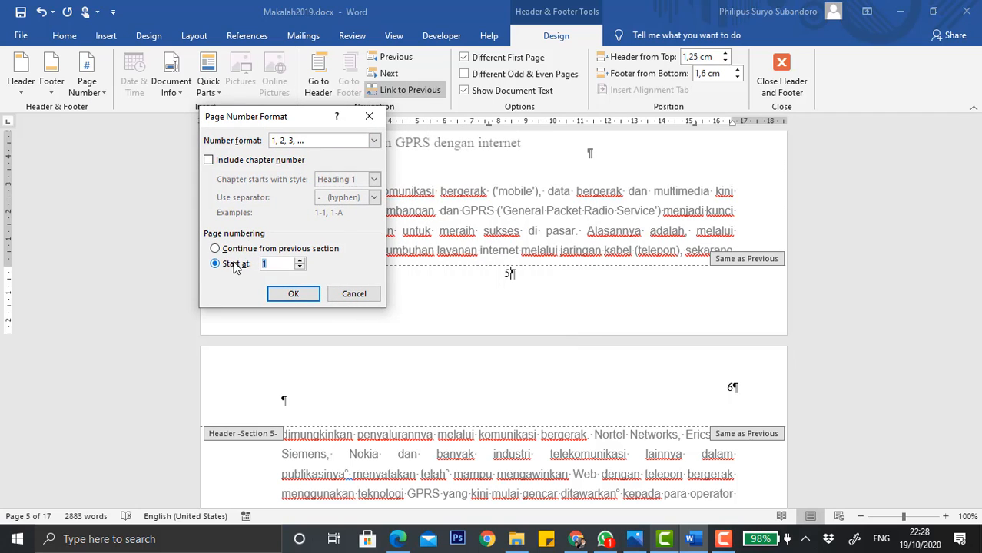
pyautogui.click(292, 294)
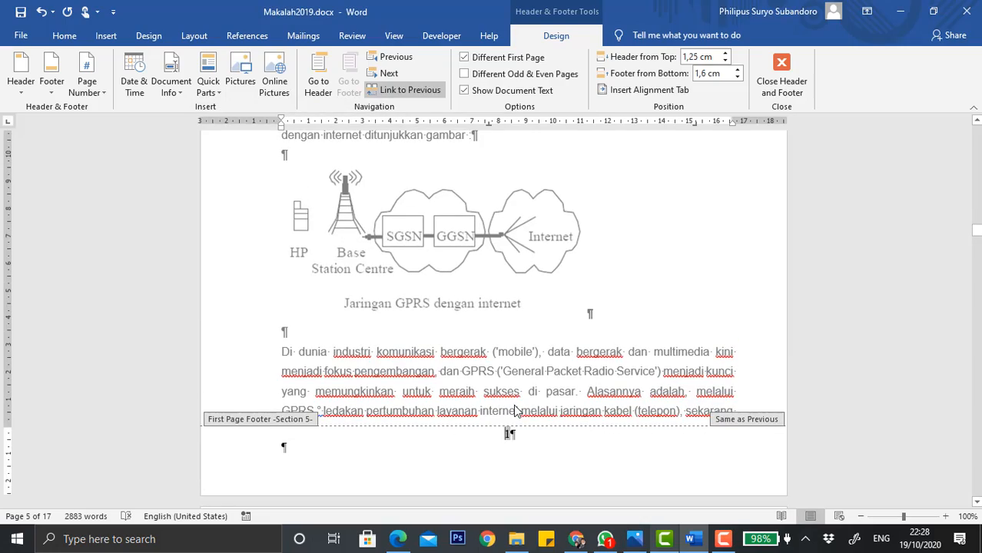
# Scroll through the remaining sections to check their header and footer page numbers.
pyautogui.scroll(-5, 513, 404)
pyautogui.scroll(-10, 531, 315)
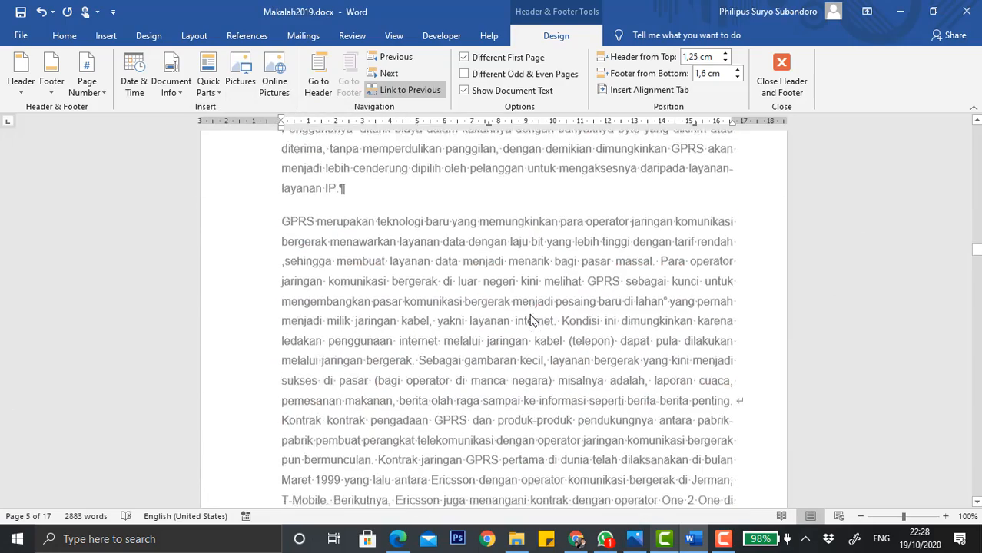
pyautogui.scroll(-12, 531, 314)
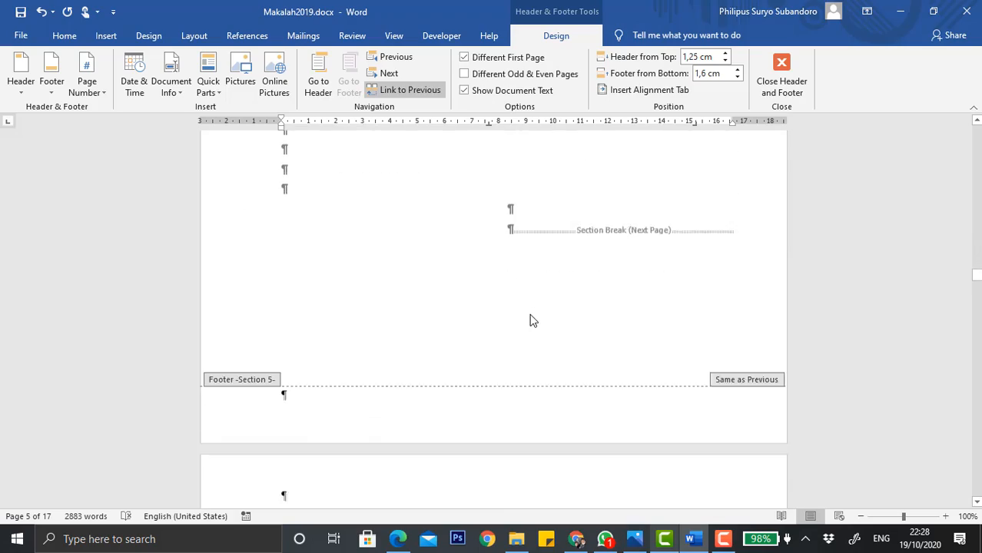
pyautogui.scroll(-10, 531, 322)
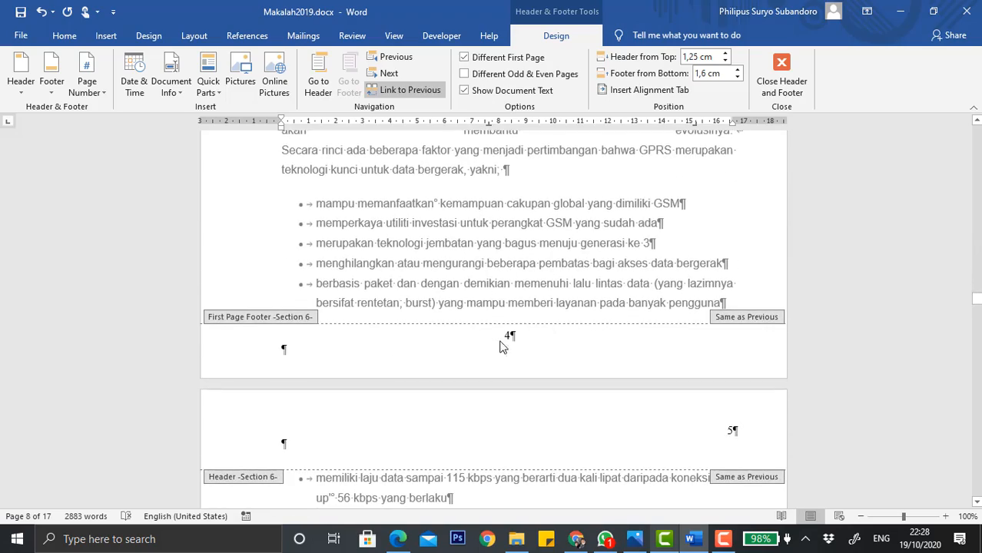
pyautogui.scroll(3, 507, 336)
pyautogui.scroll(-4, 501, 341)
pyautogui.scroll(-20, 501, 341)
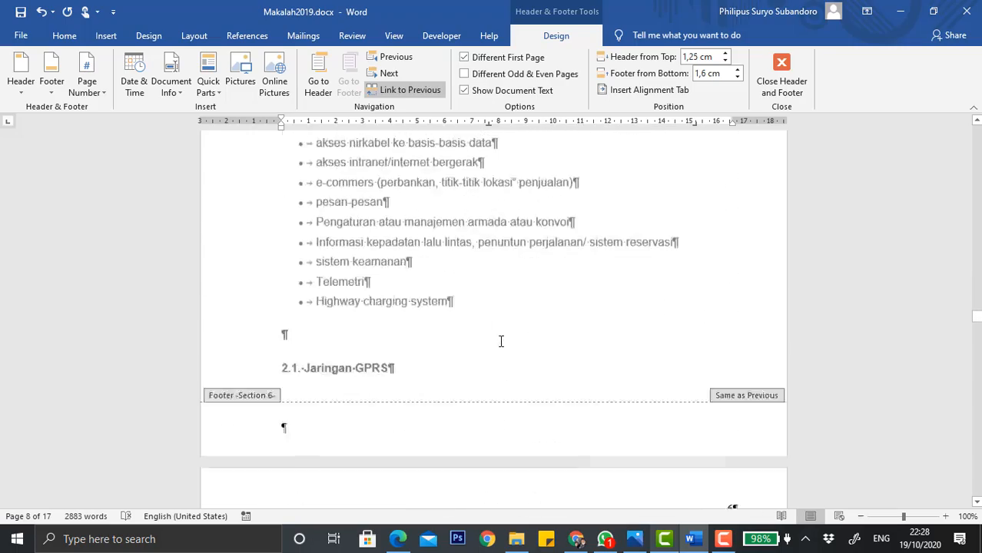
pyautogui.scroll(-20, 501, 347)
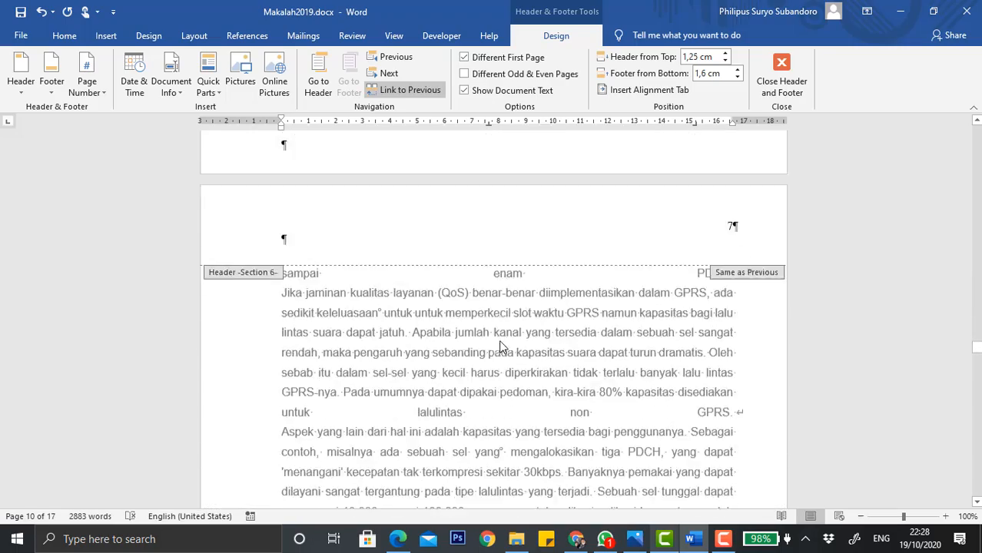
pyautogui.scroll(-20, 501, 346)
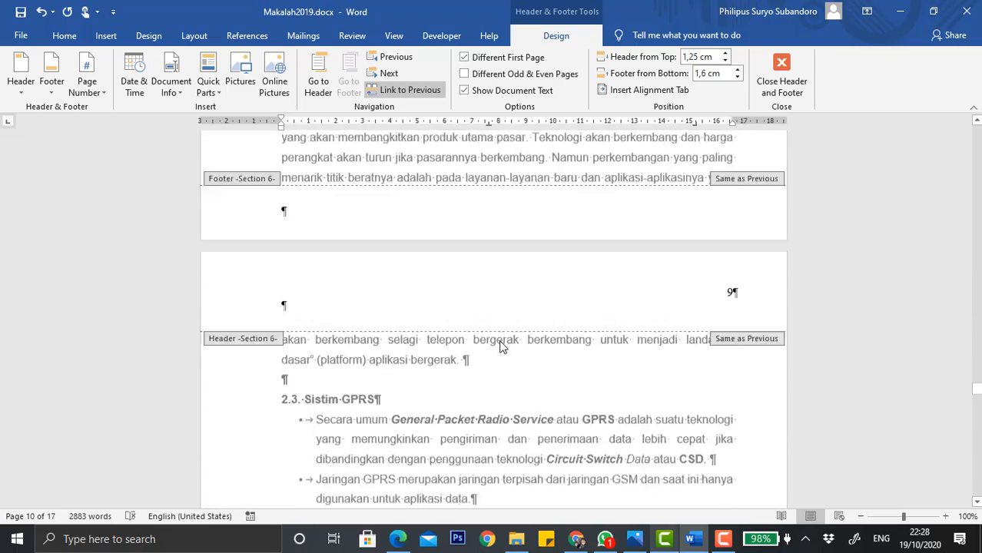
pyautogui.scroll(-20, 499, 347)
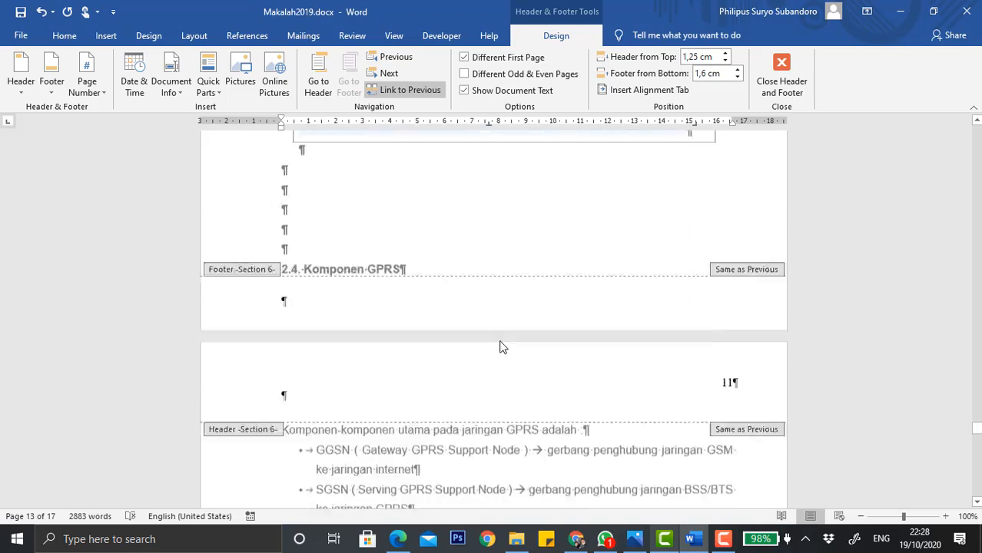
pyautogui.scroll(-20, 500, 347)
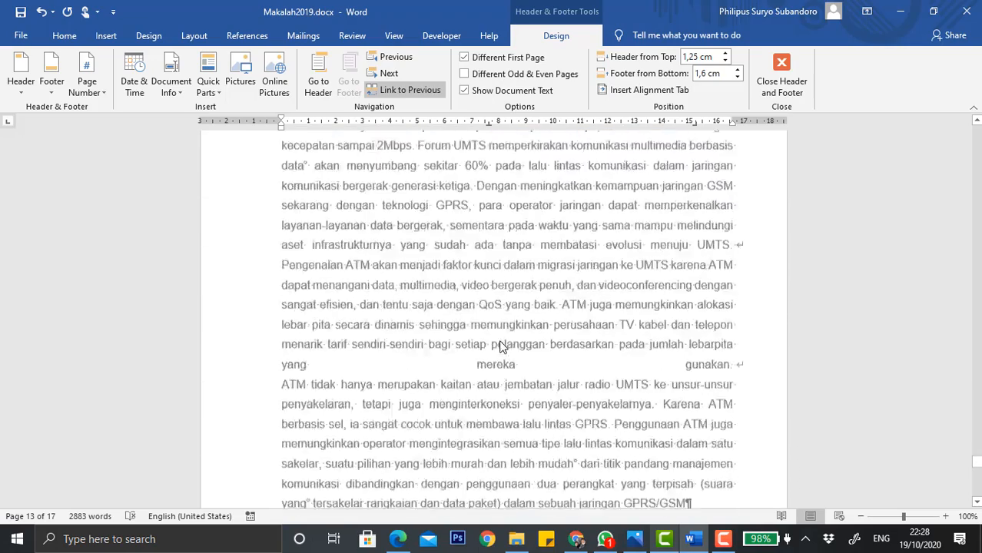
pyautogui.scroll(-10, 507, 338)
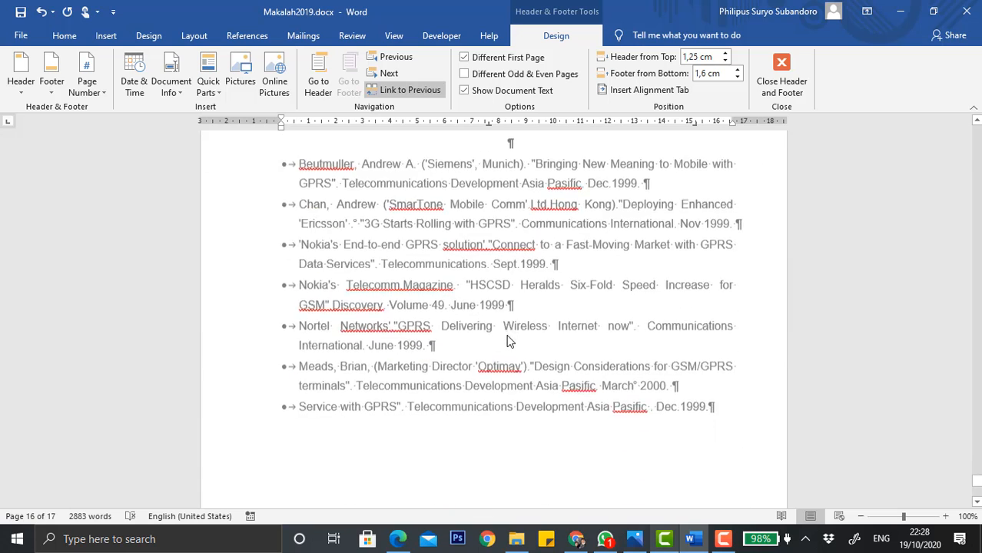
# Close header and footer editing and return to the document's first page.
pyautogui.click(782, 76)
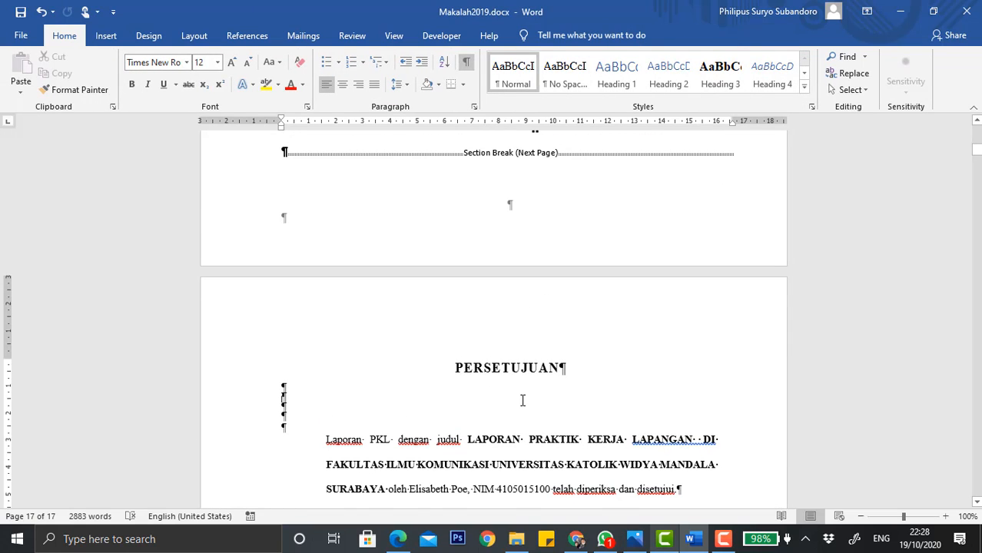
pyautogui.scroll(9, 522, 400)
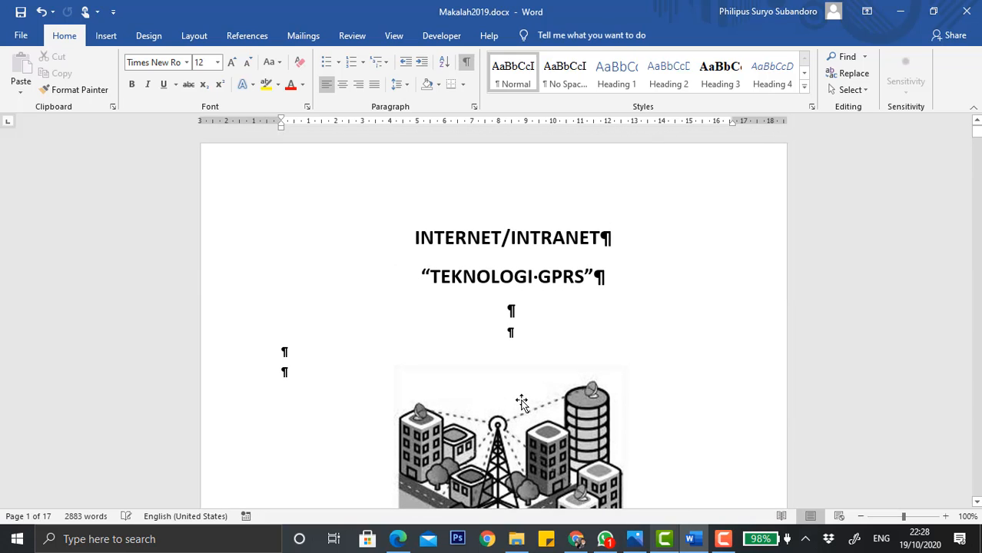